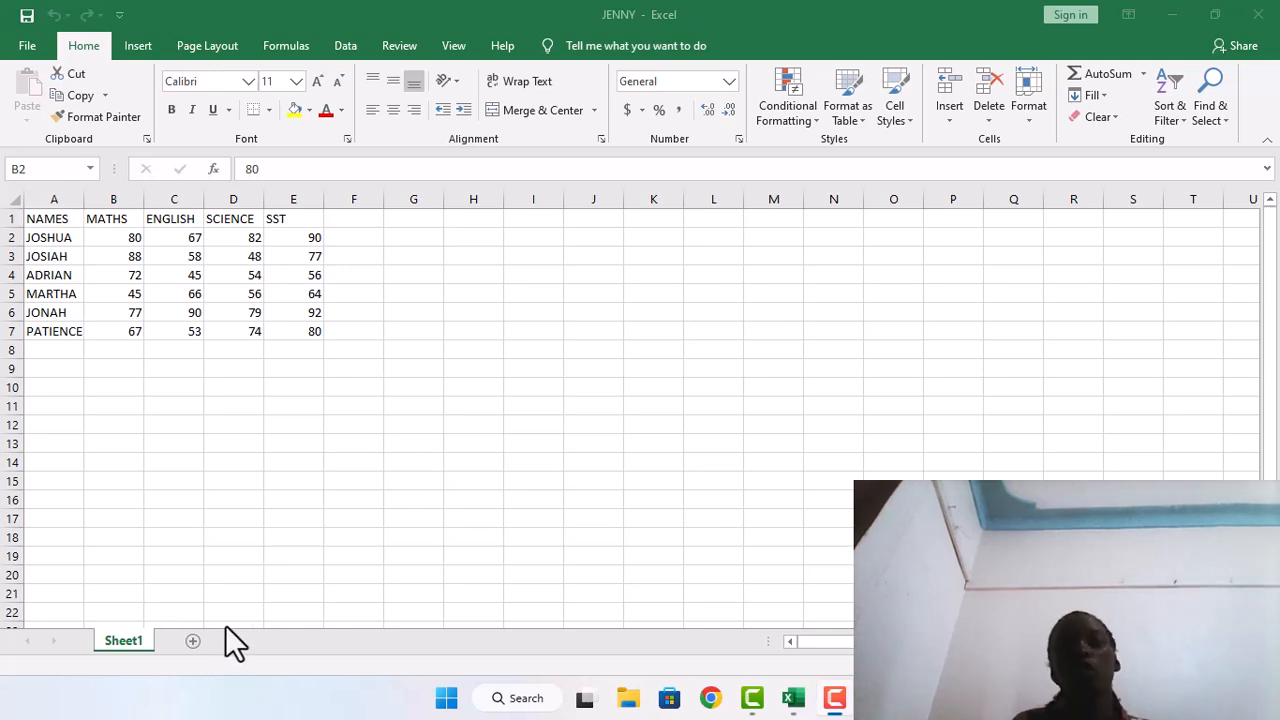
Add a new blank worksheet to the workbook and return to Sheet1
click(195, 646)
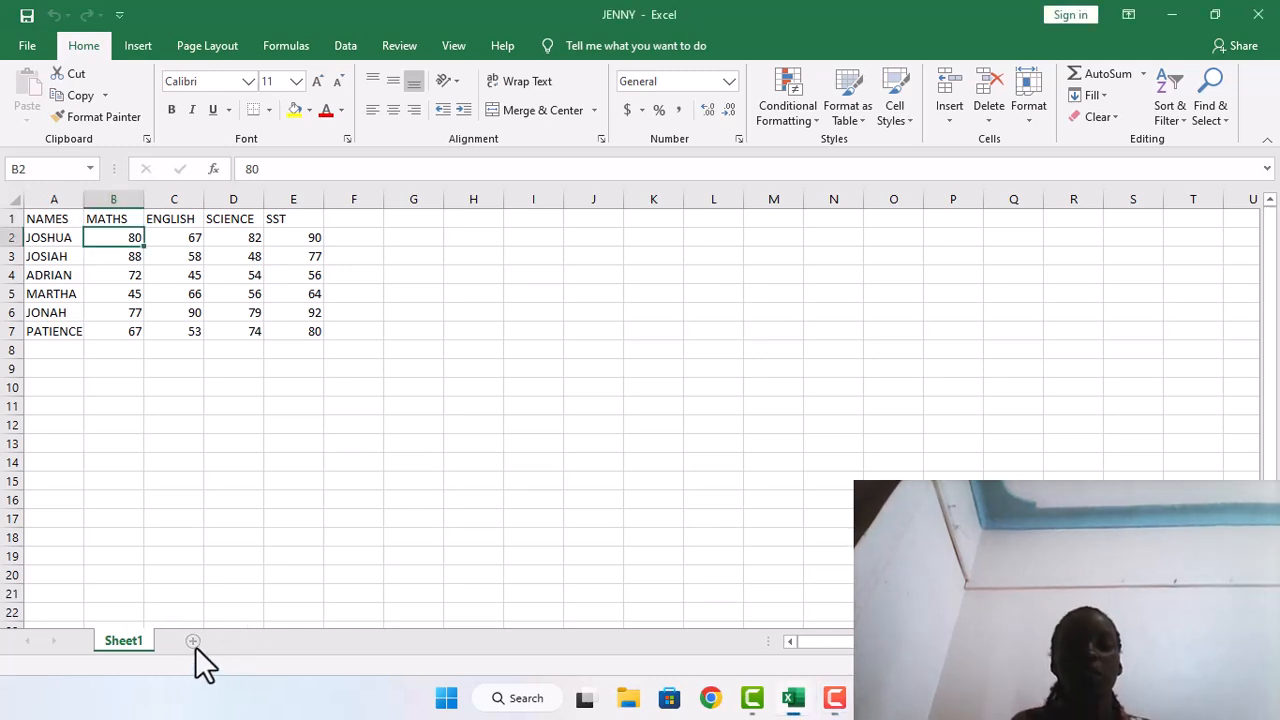
click(195, 646)
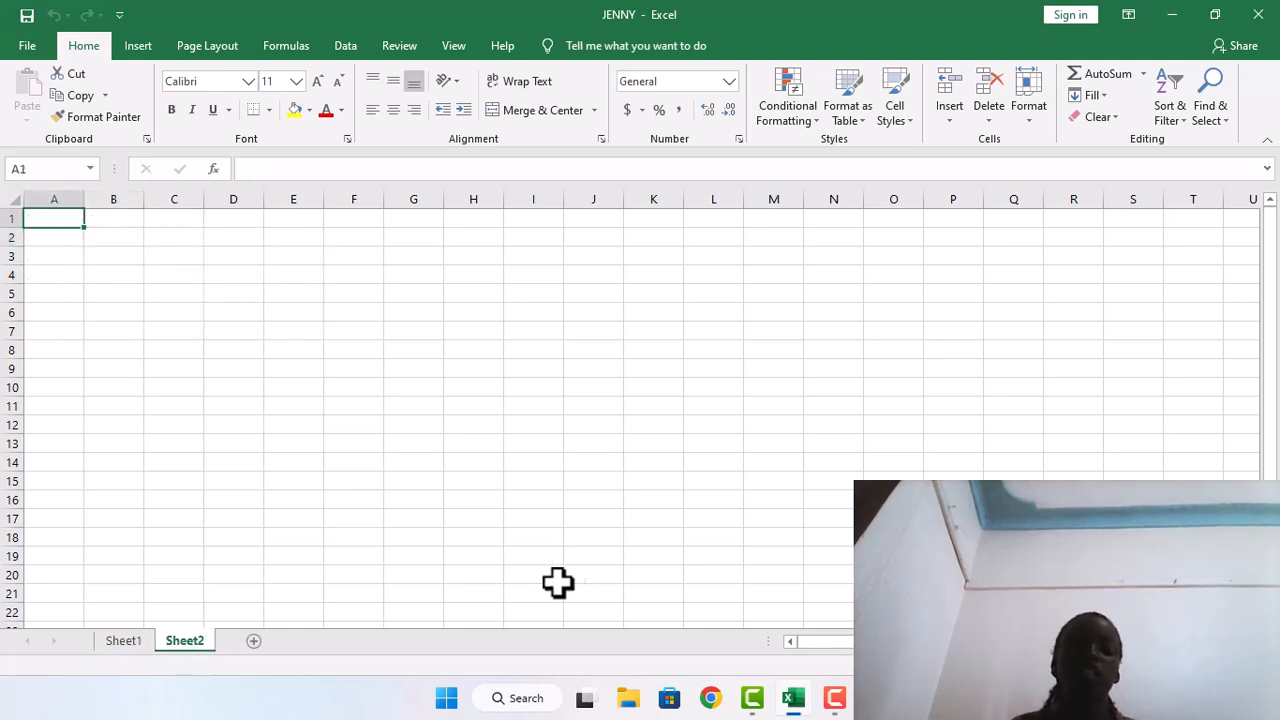
click(110, 648)
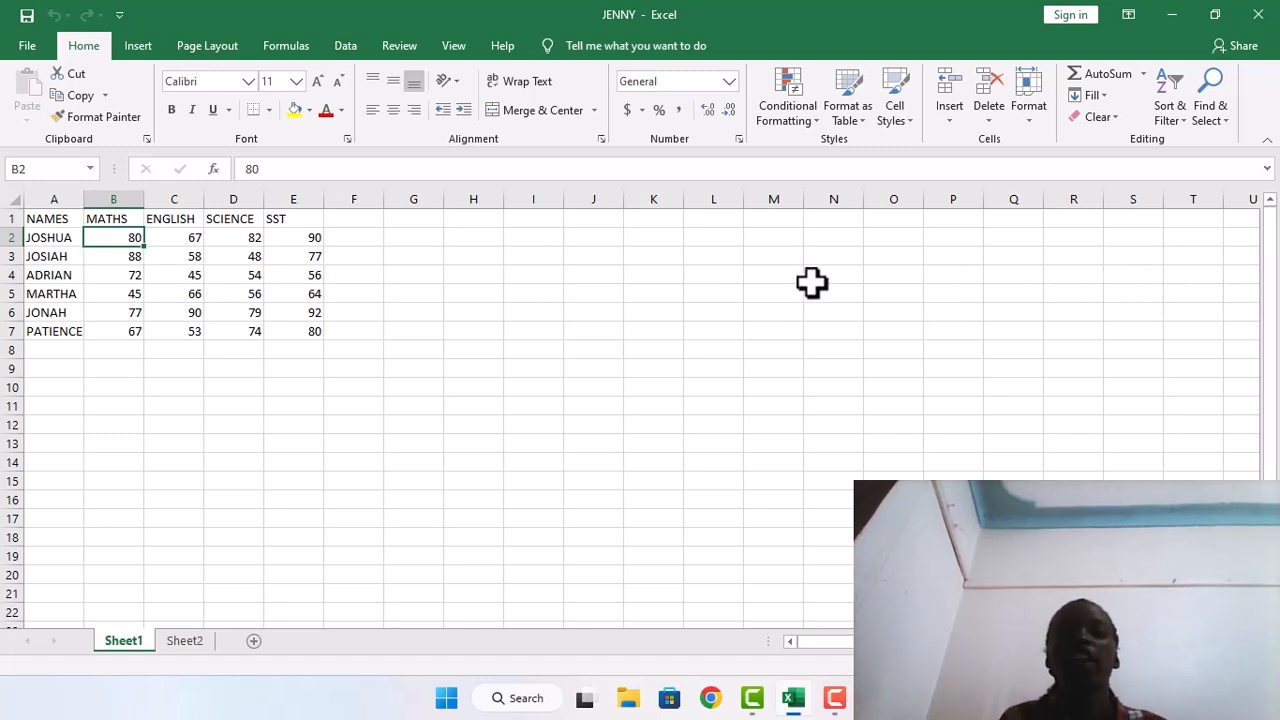
Enter the column headings TOTAL in F1, AVERAGE in G1 and POSITION in H1
click(354, 222)
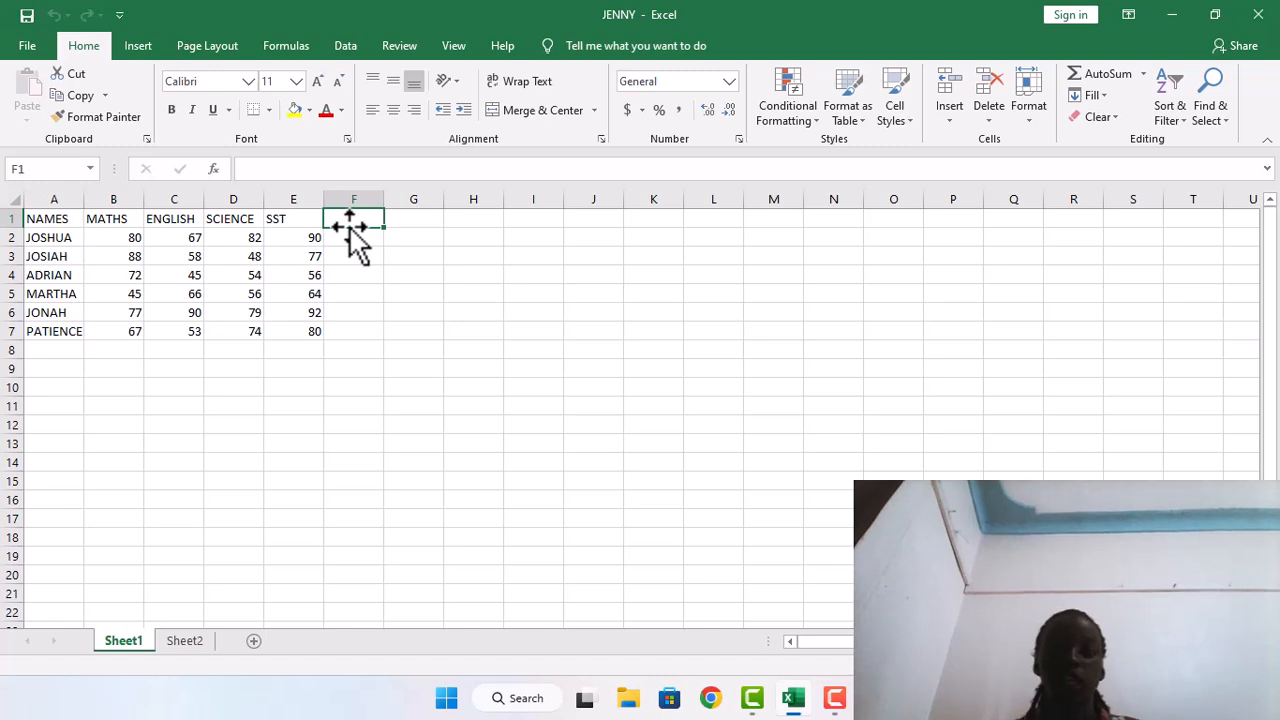
text(TOTAL)
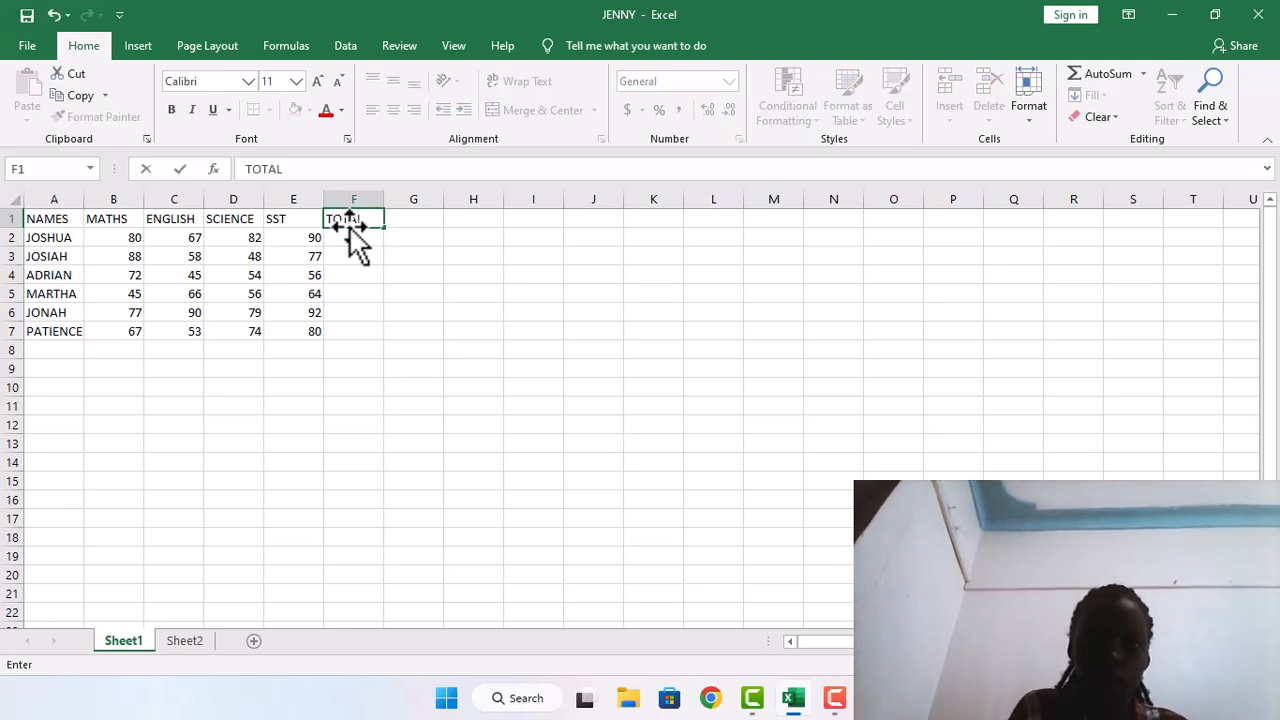
click(404, 218)
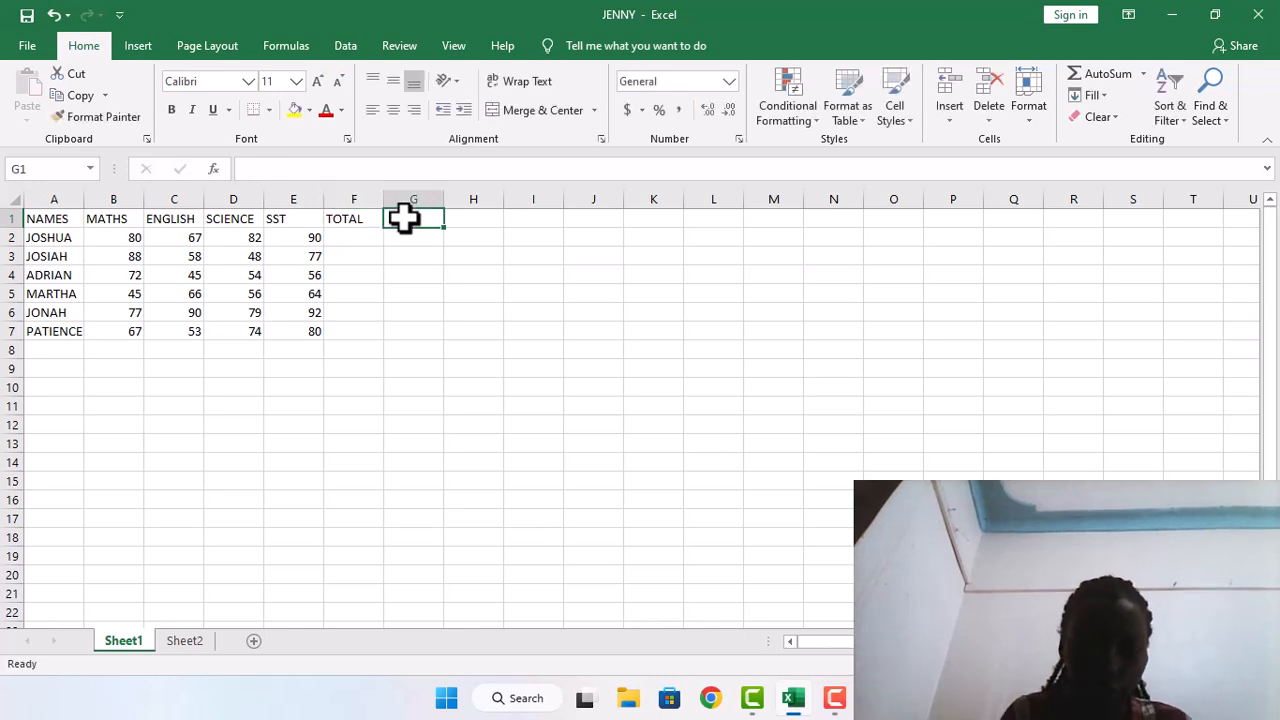
text(AVERAGE)
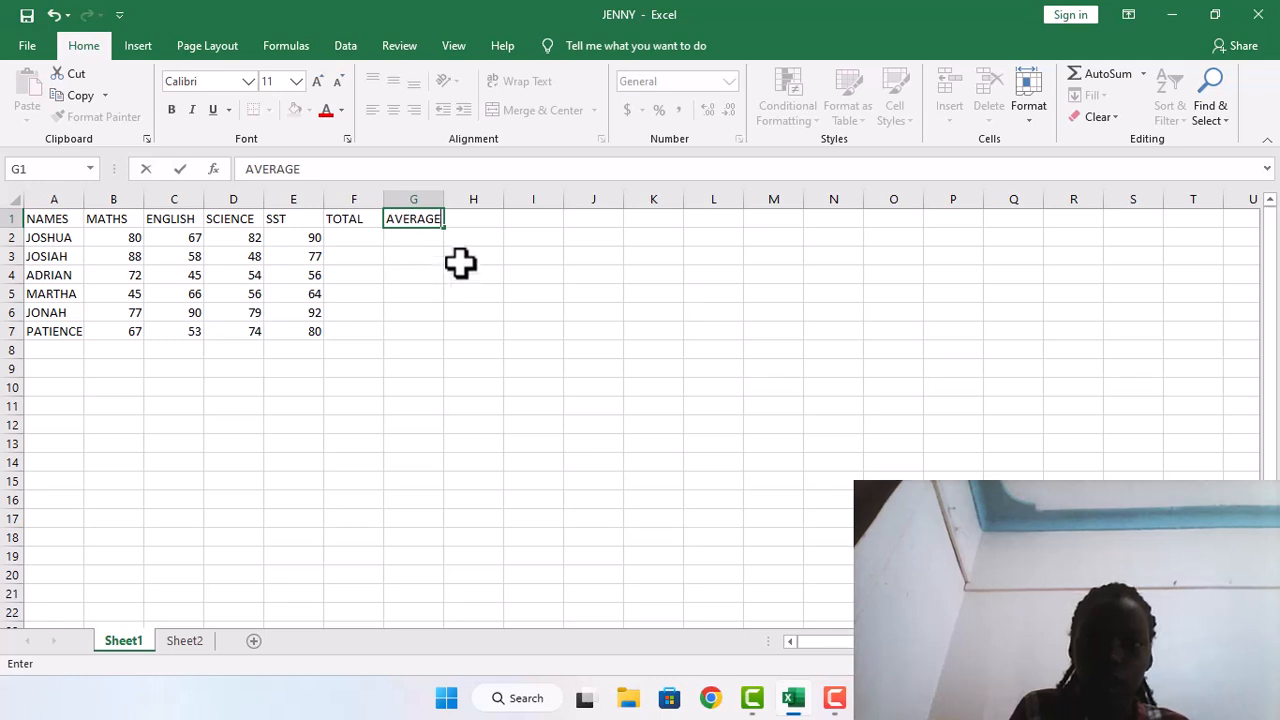
click(460, 222)
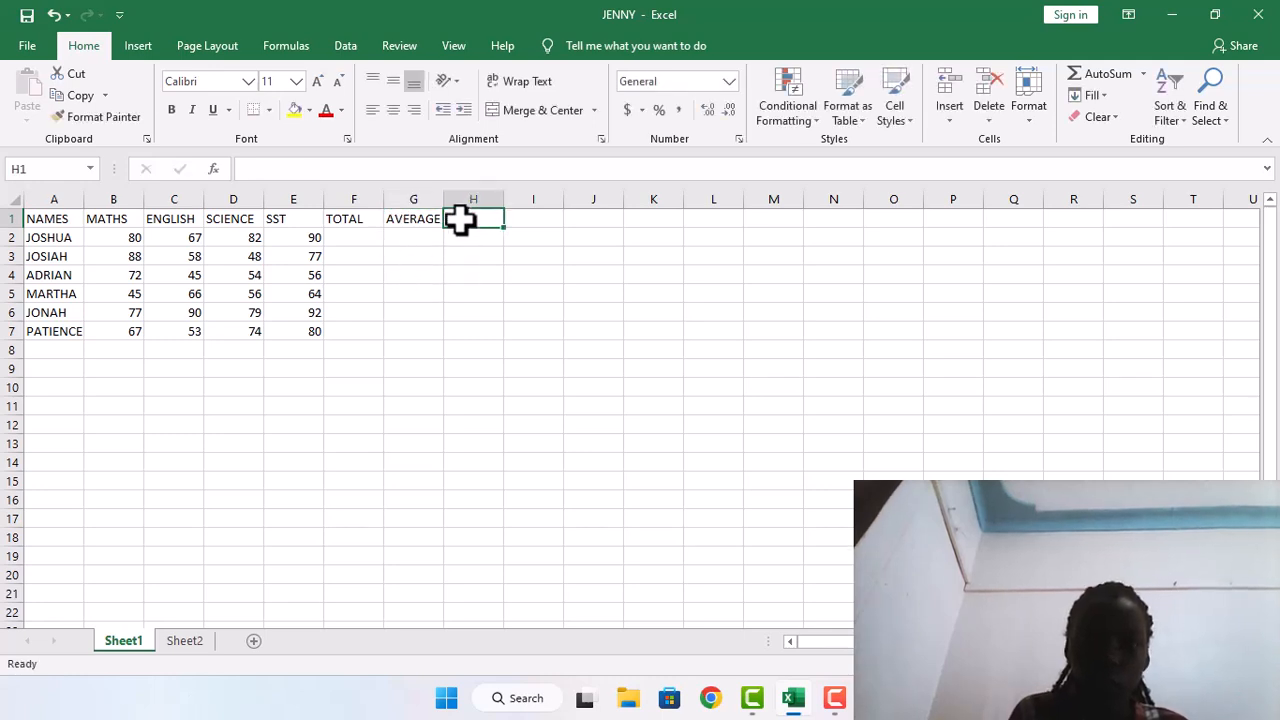
text(POS)
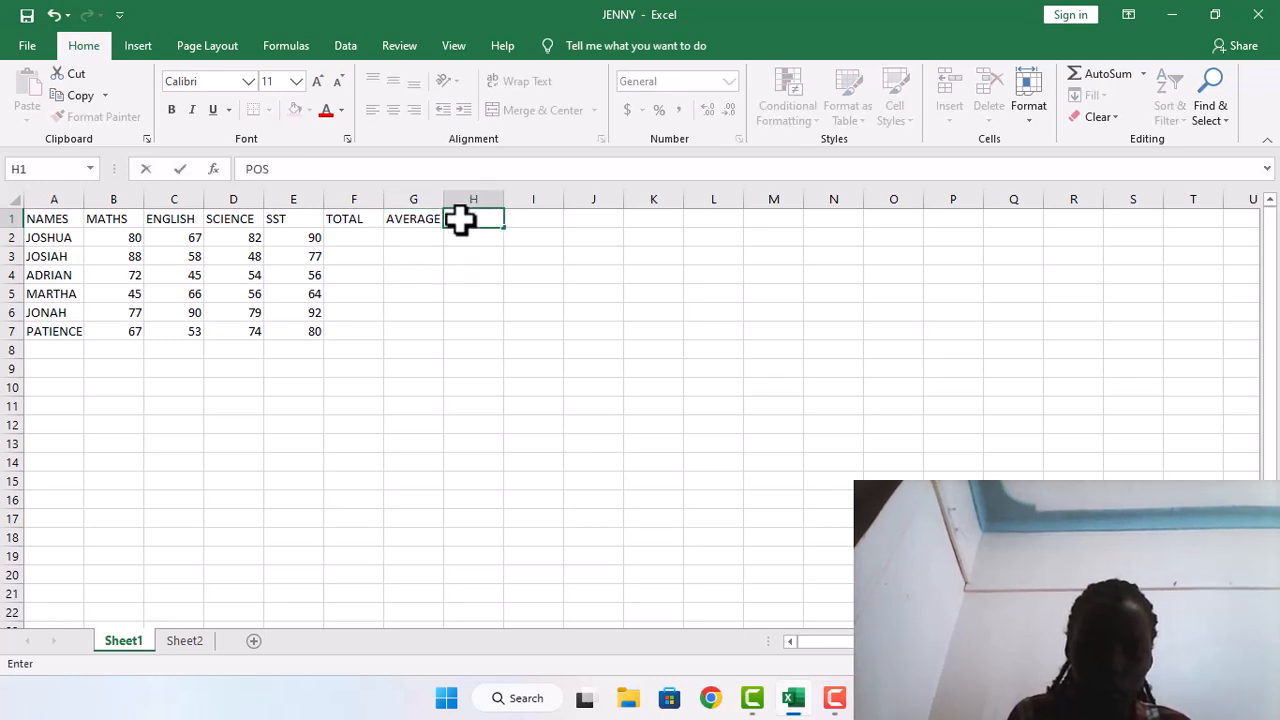
text(ITION)
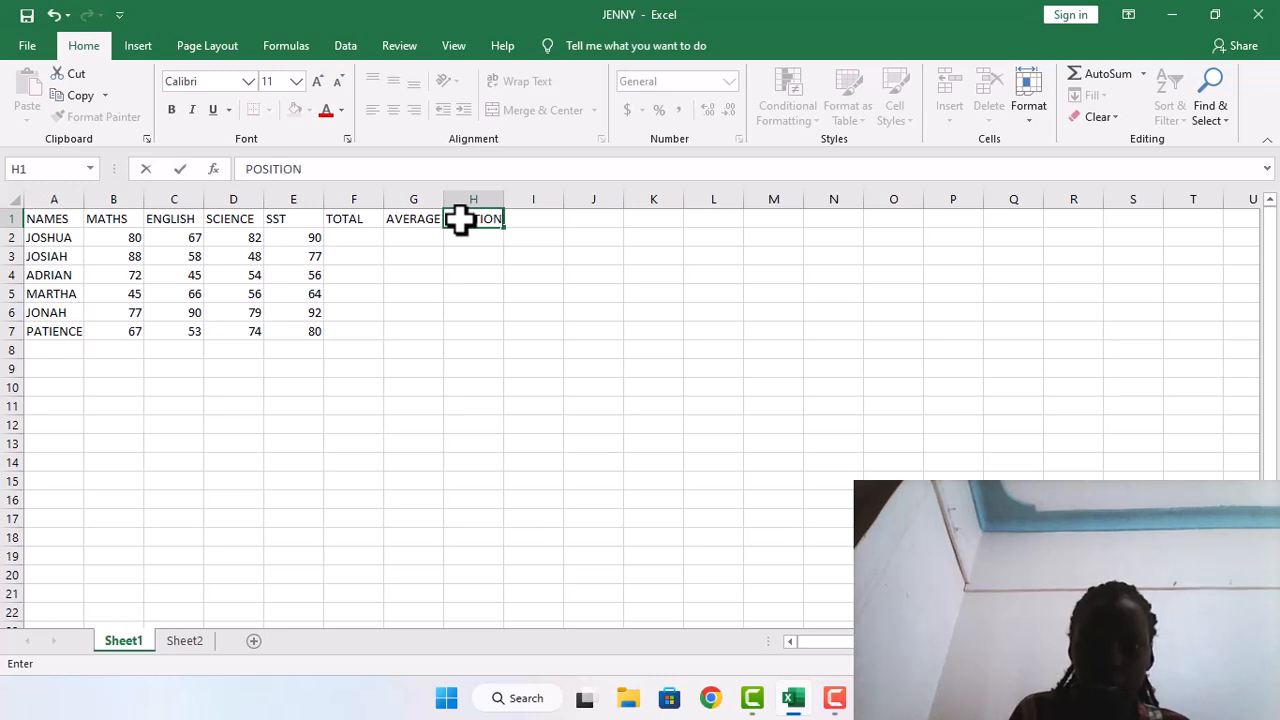
Enter the heading COMMENTS in I1 and autofit the width of column I
click(518, 223)
text(COMMEN)
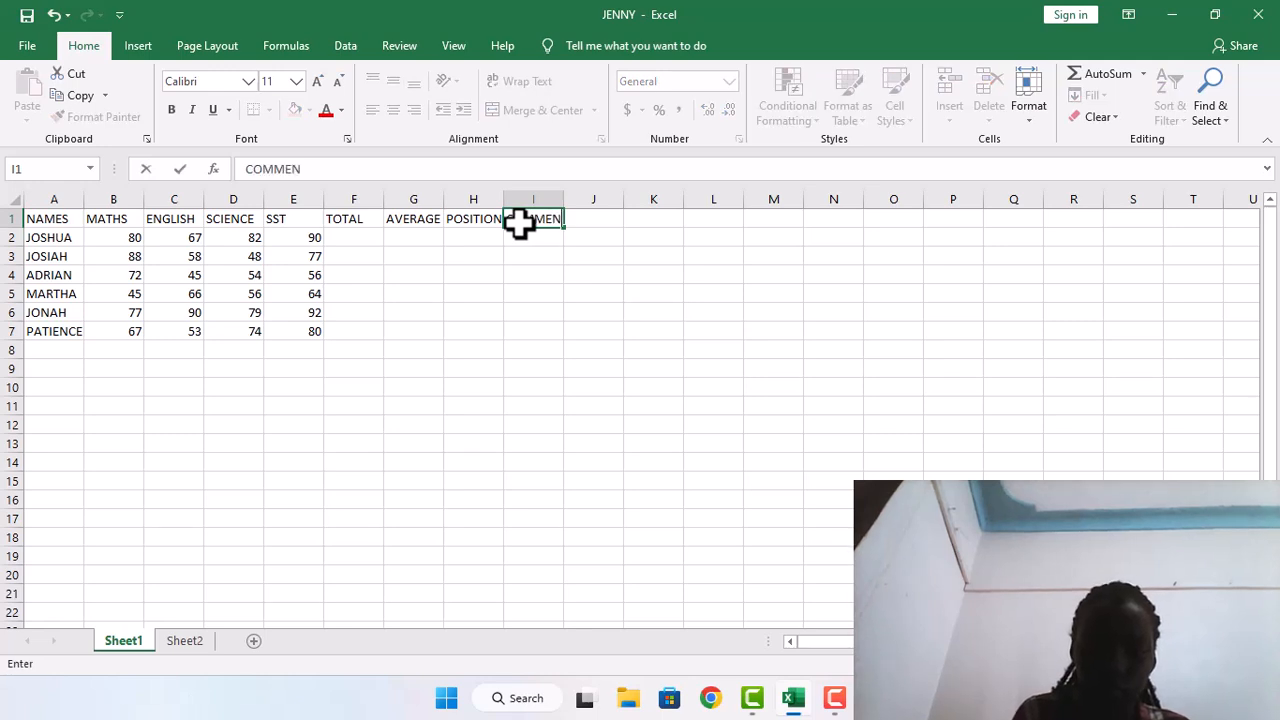
text(TS)
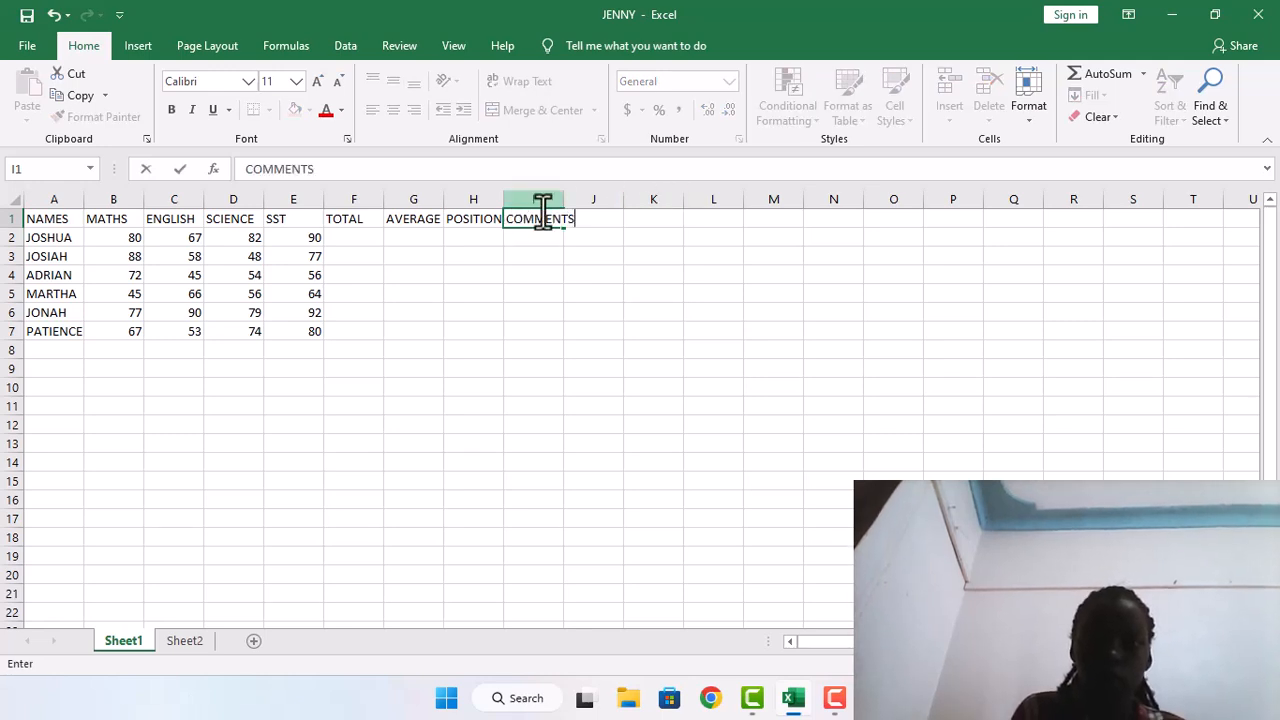
click(561, 196)
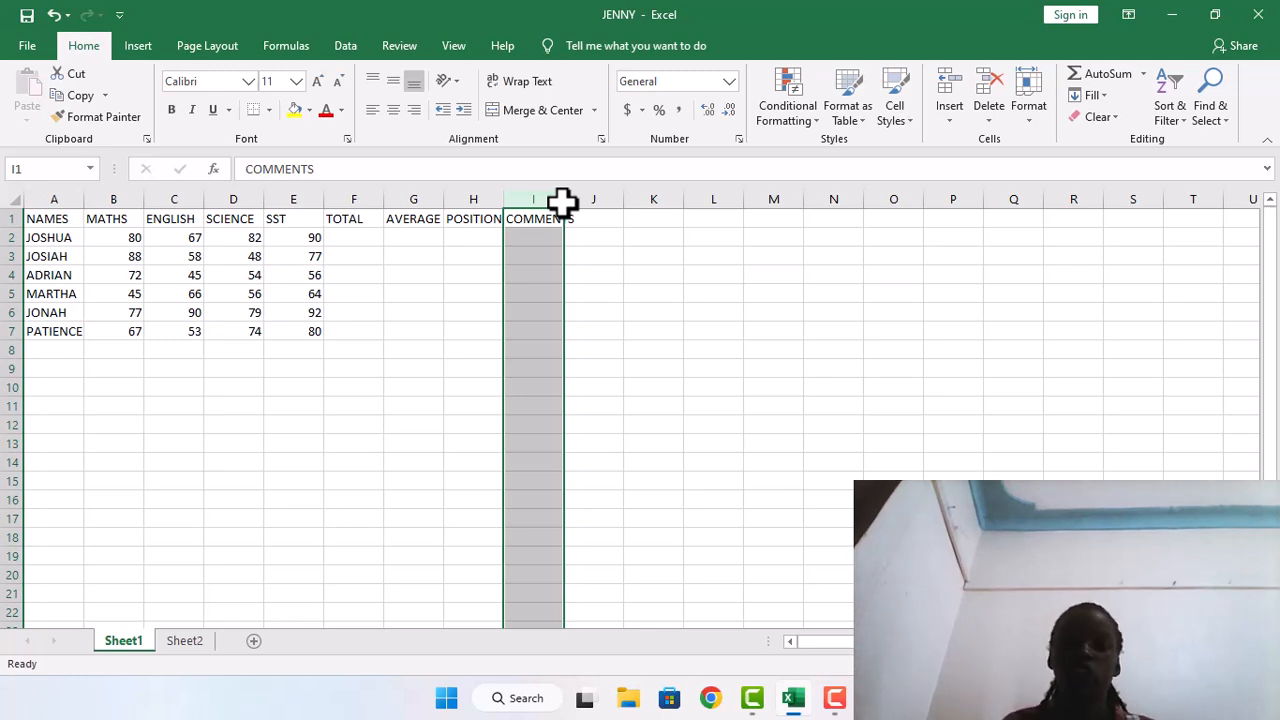
double_click(563, 200)
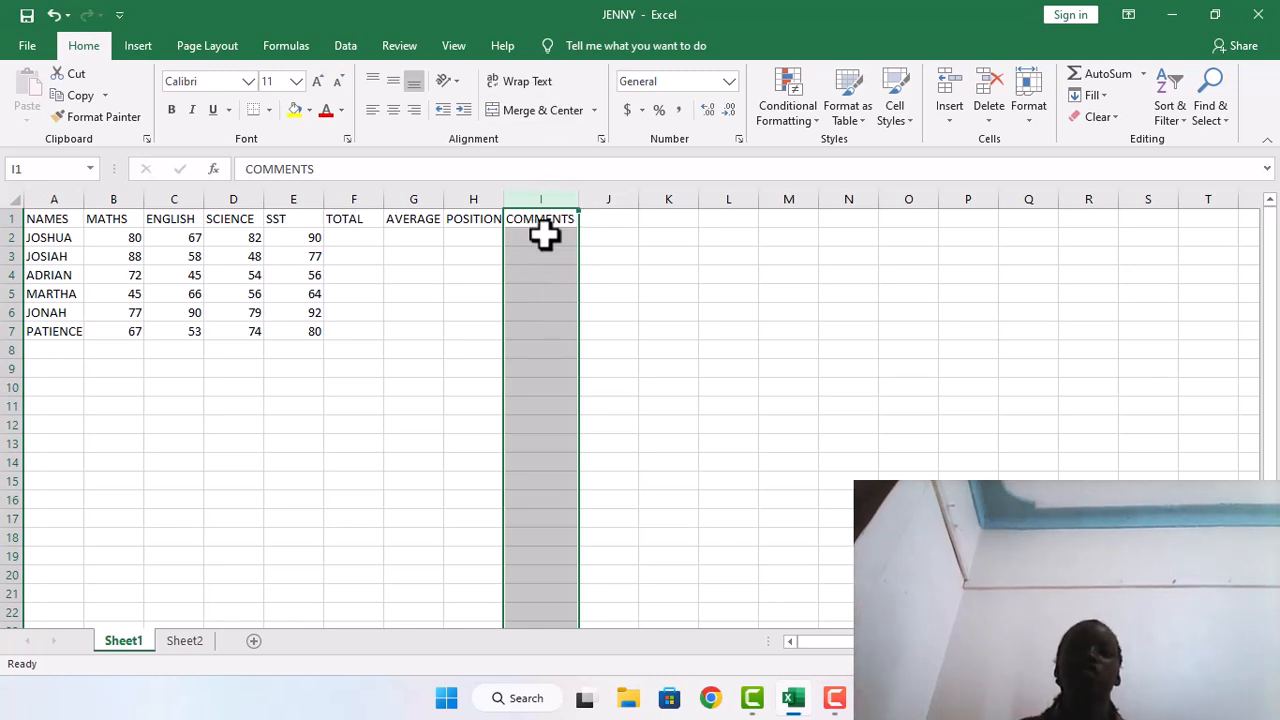
Calculate the totals with =SUM(B2:E2) in F2 and fill the formula down to F7
click(340, 230)
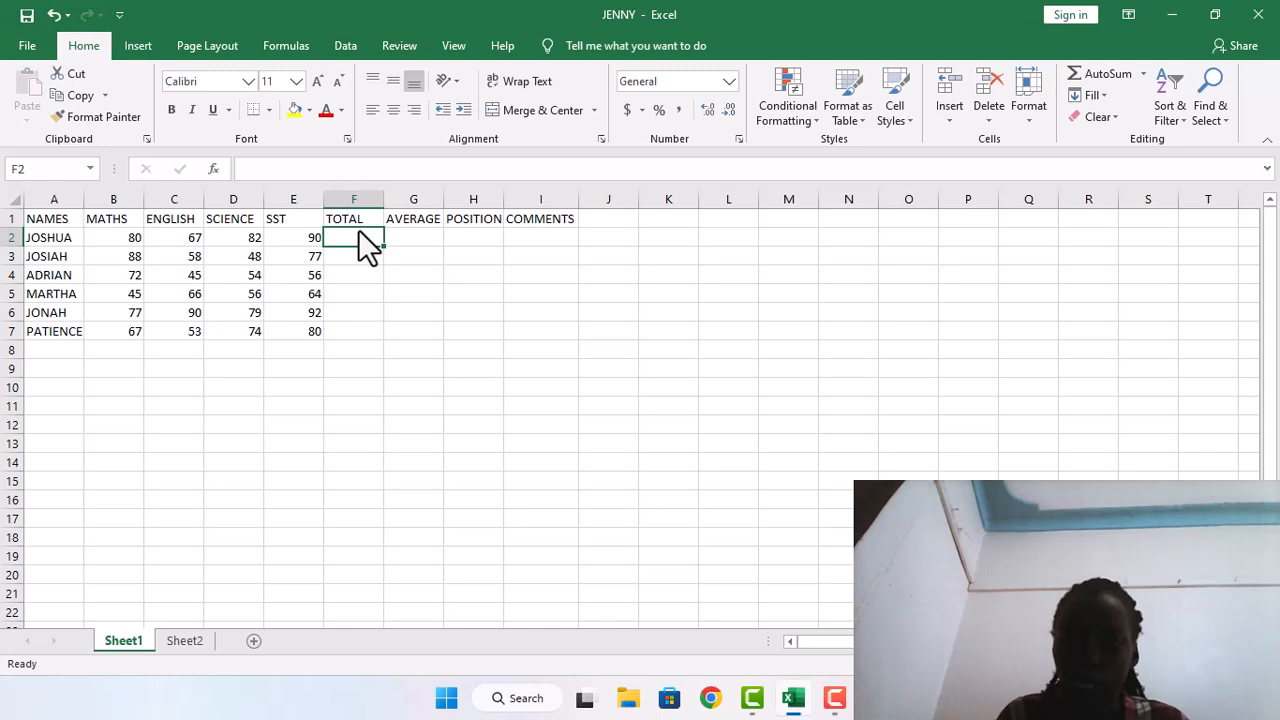
text(=SUM)
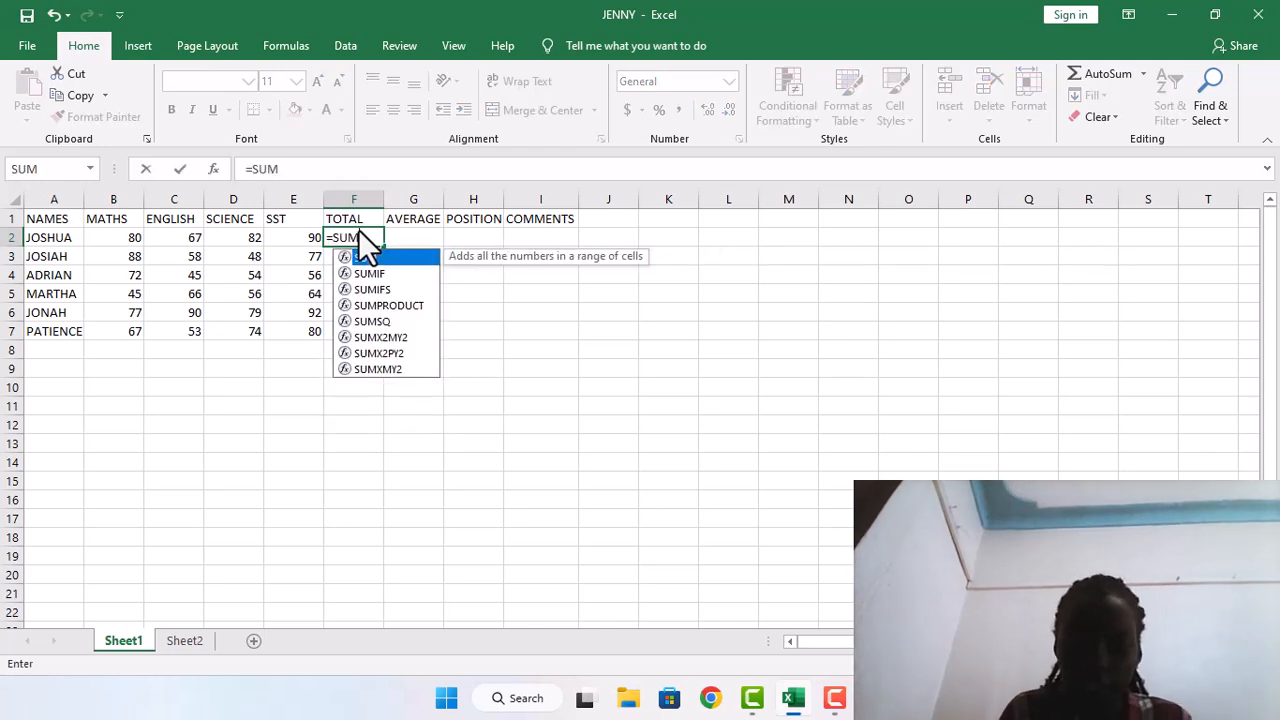
text(()
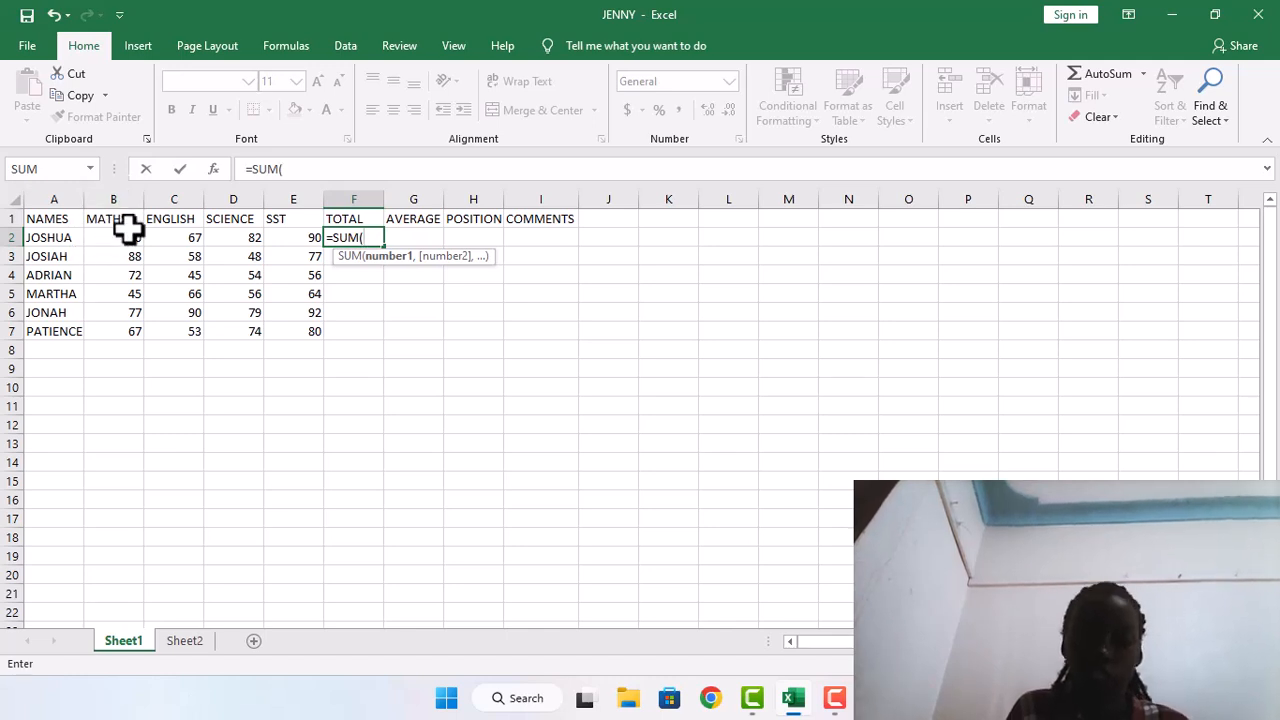
text(B2)
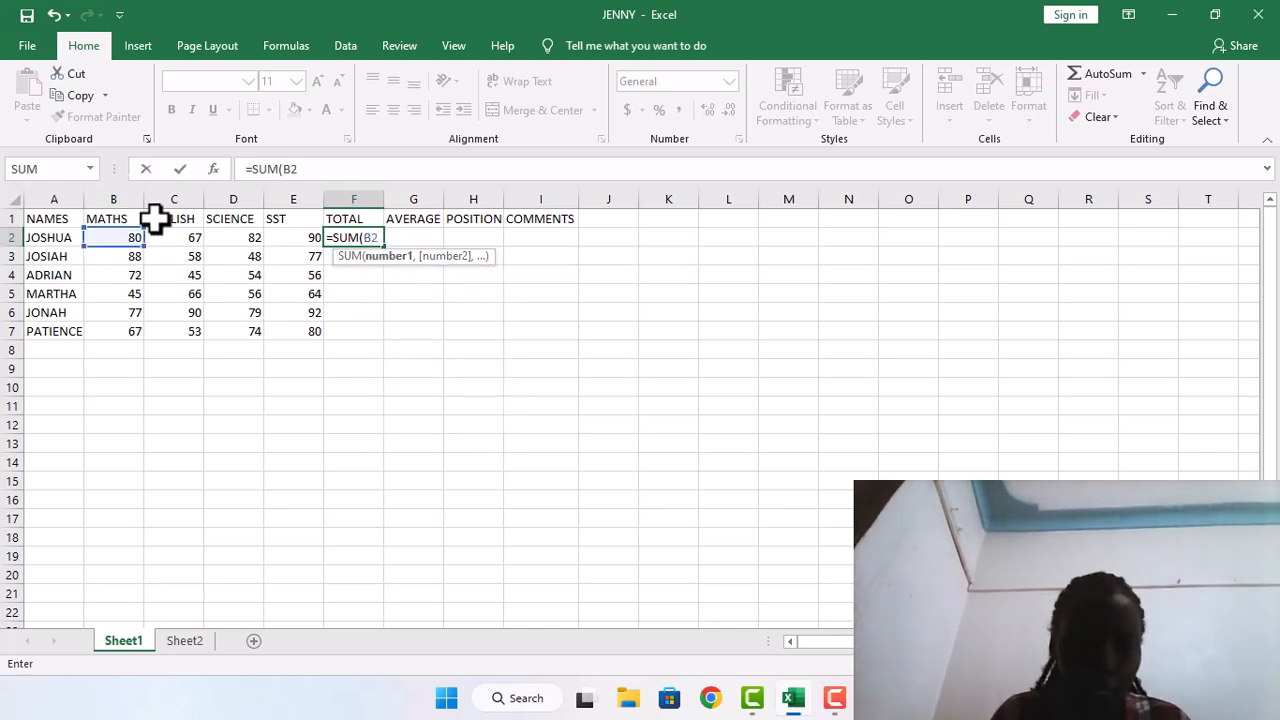
text(:)
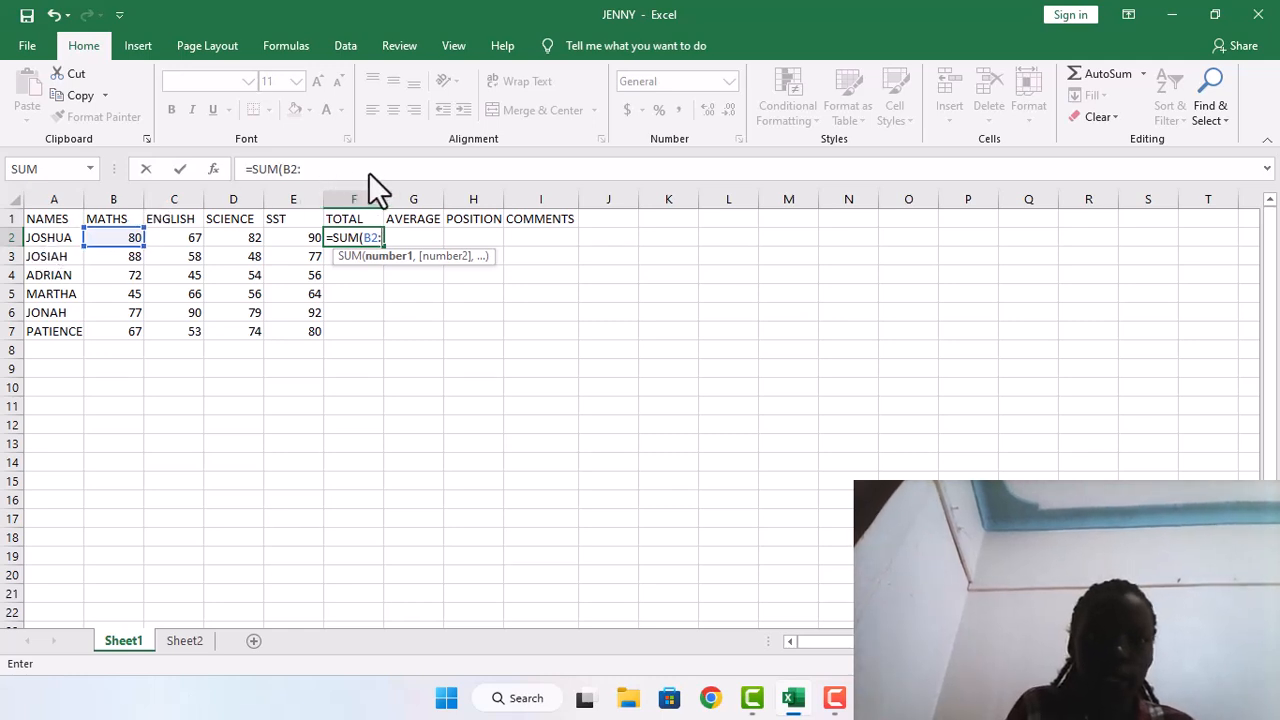
text(E2)
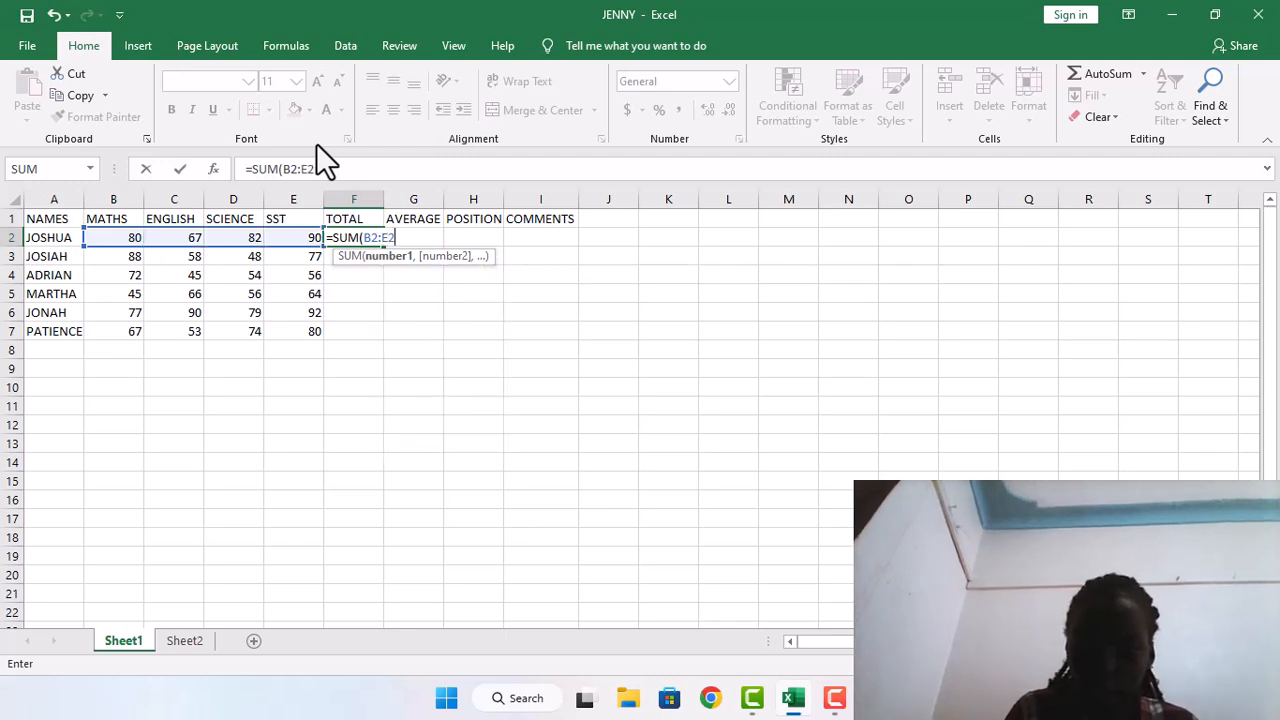
text())
key(Return)
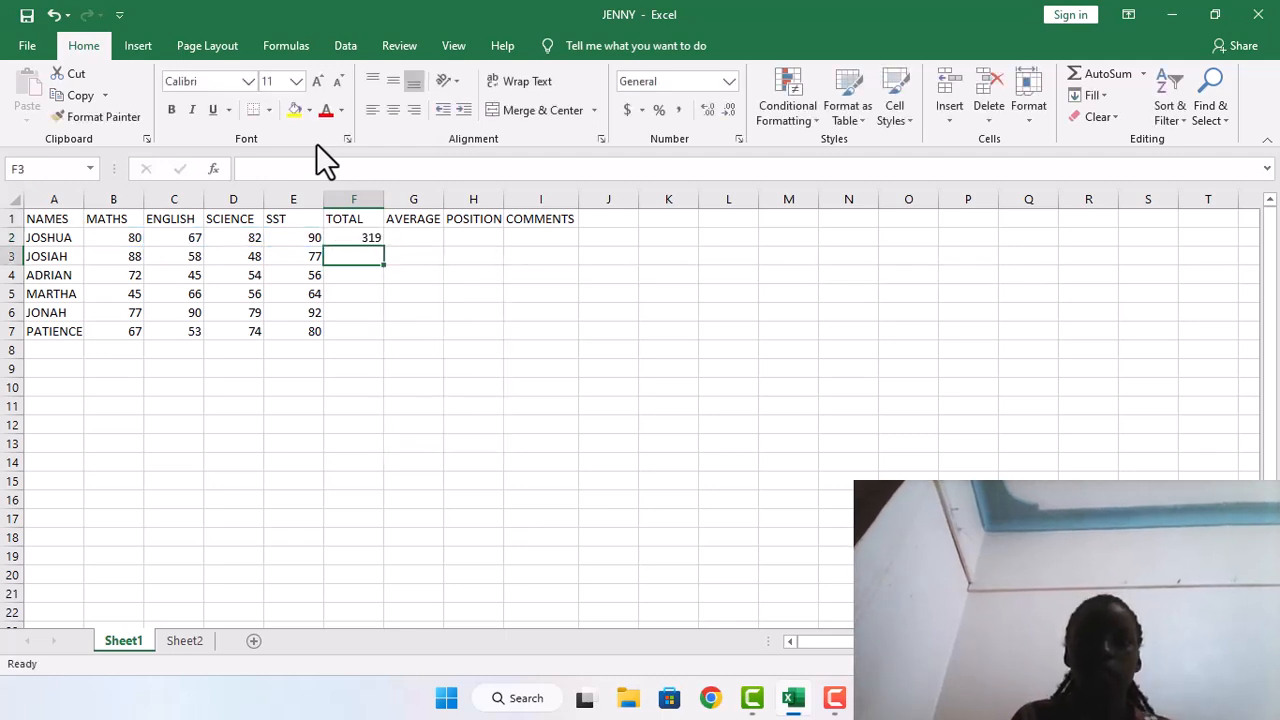
click(370, 238)
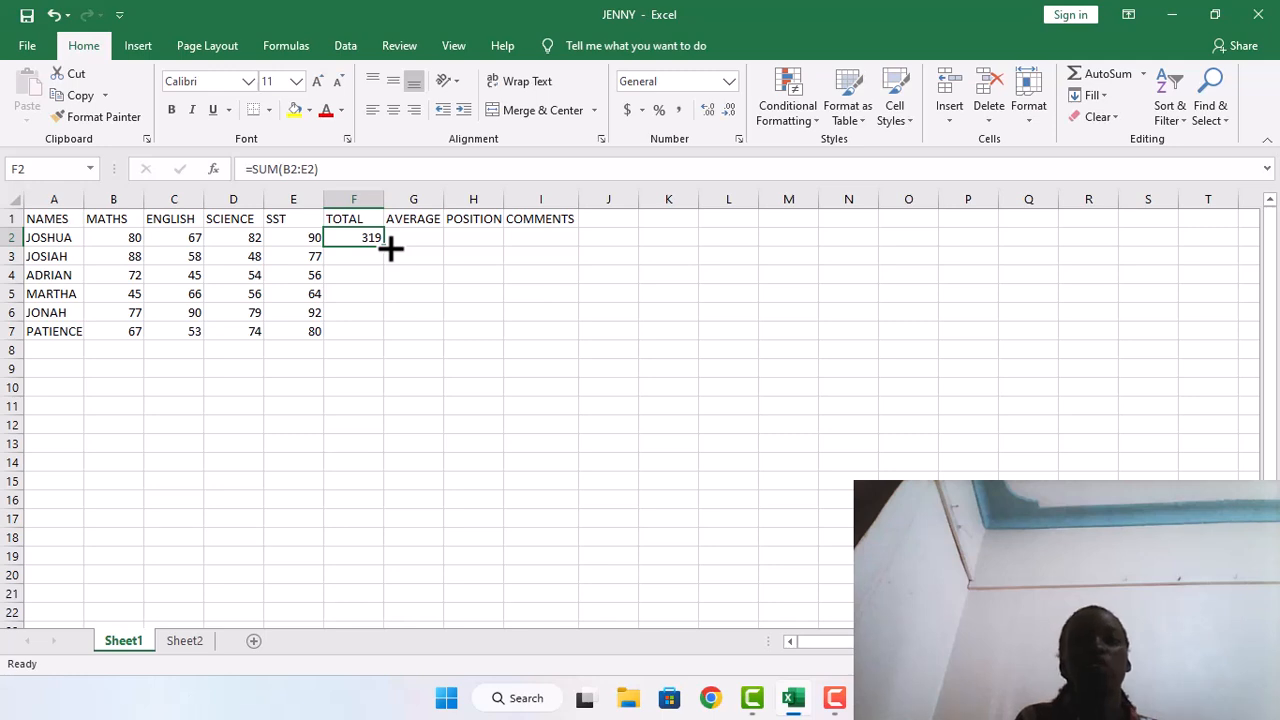
double_click(390, 250)
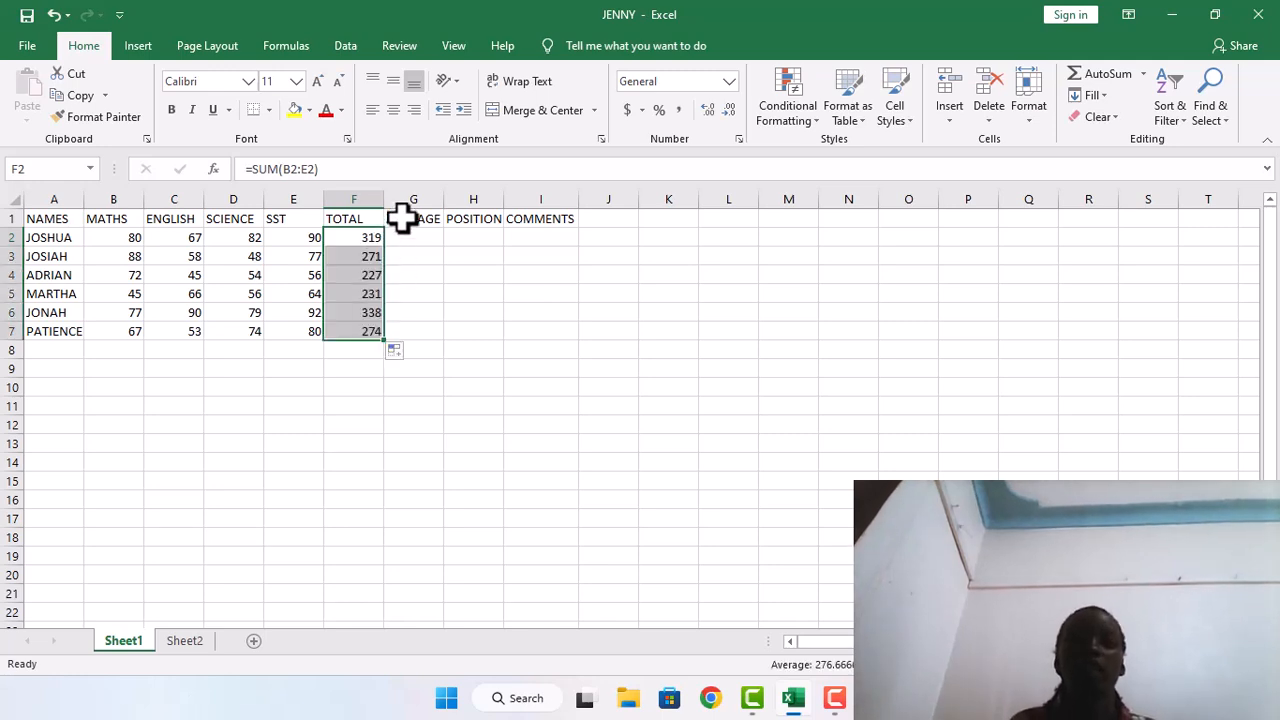
Calculate the averages with =AVERAGE(B2:E2) in G2 and fill the formula down to G7
click(403, 234)
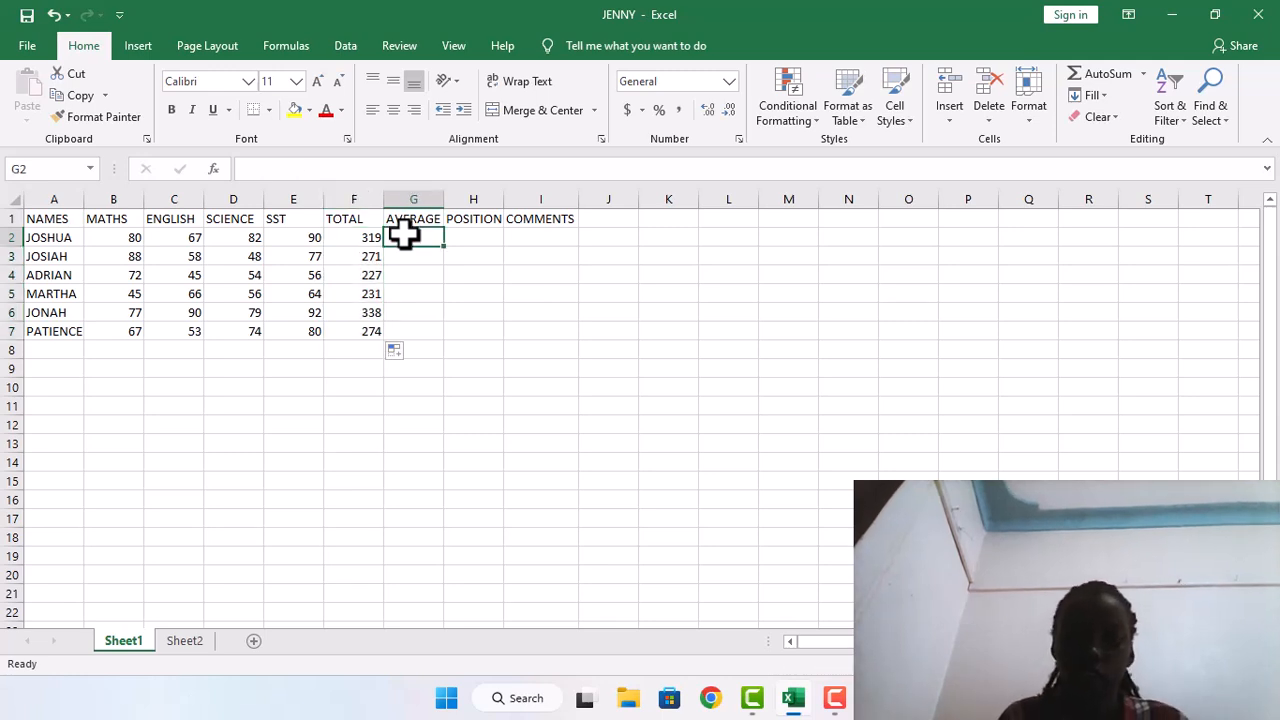
text(=AVE)
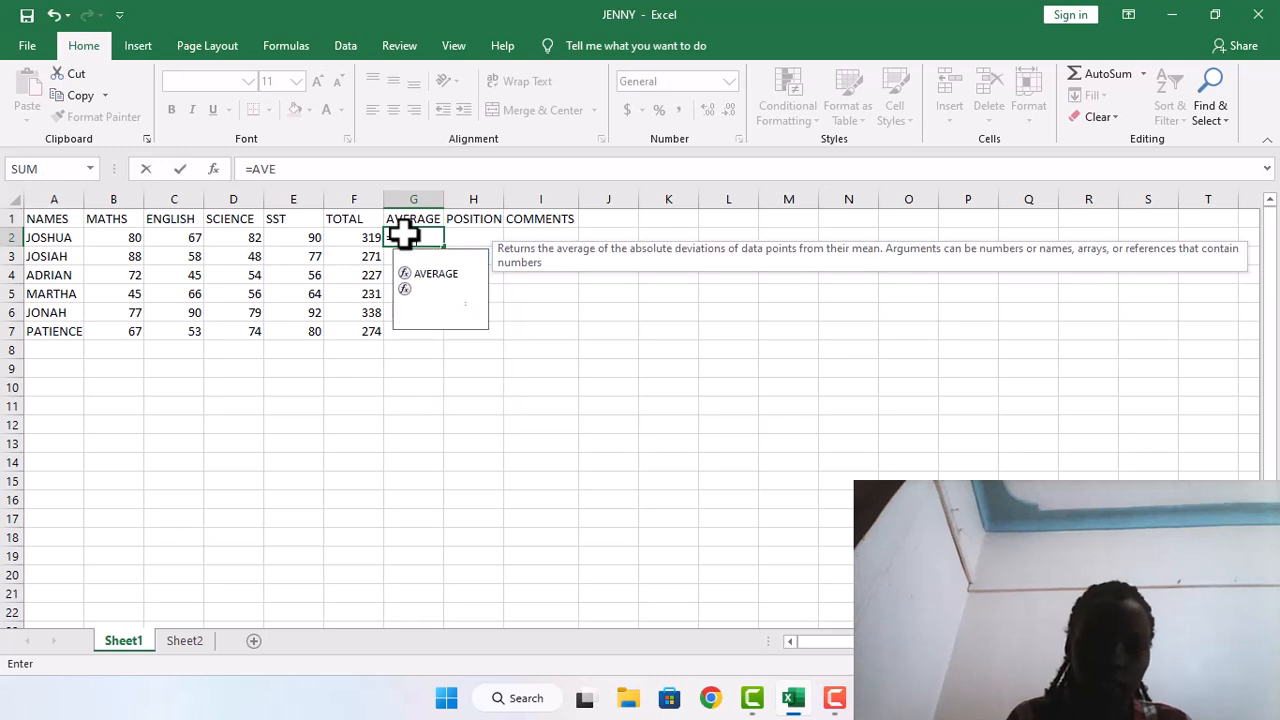
text(RAGE)
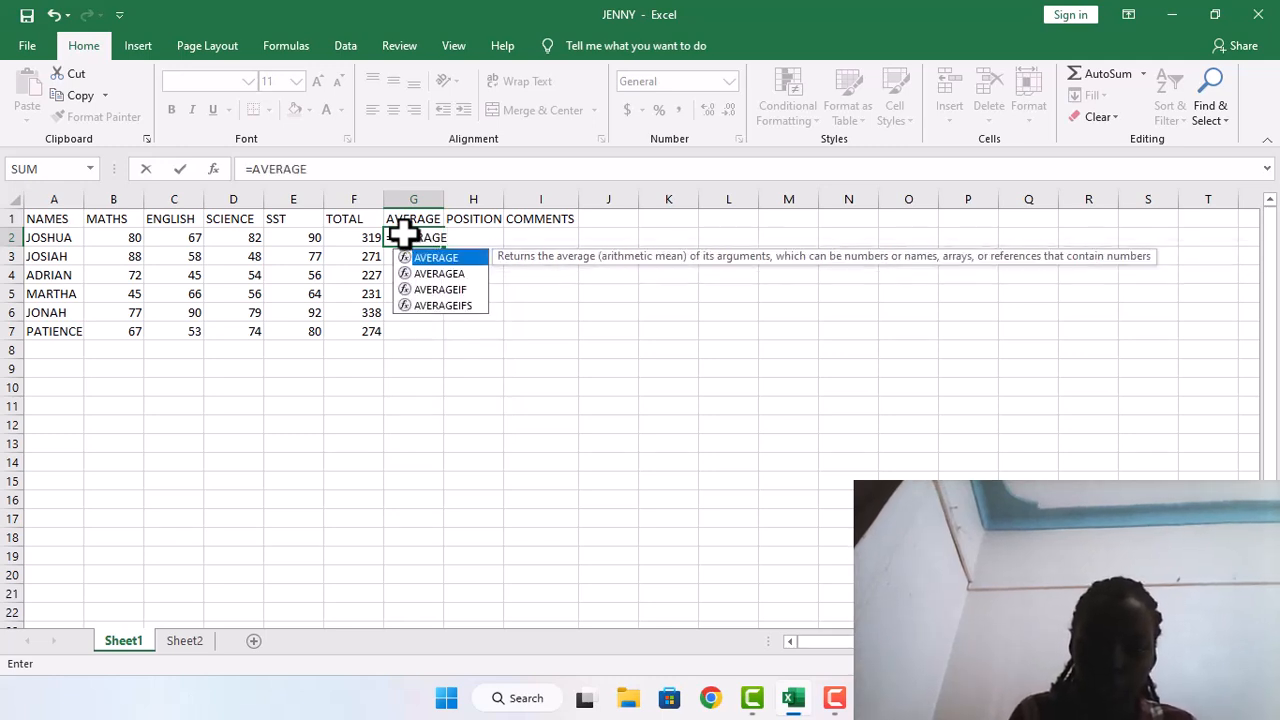
text(()
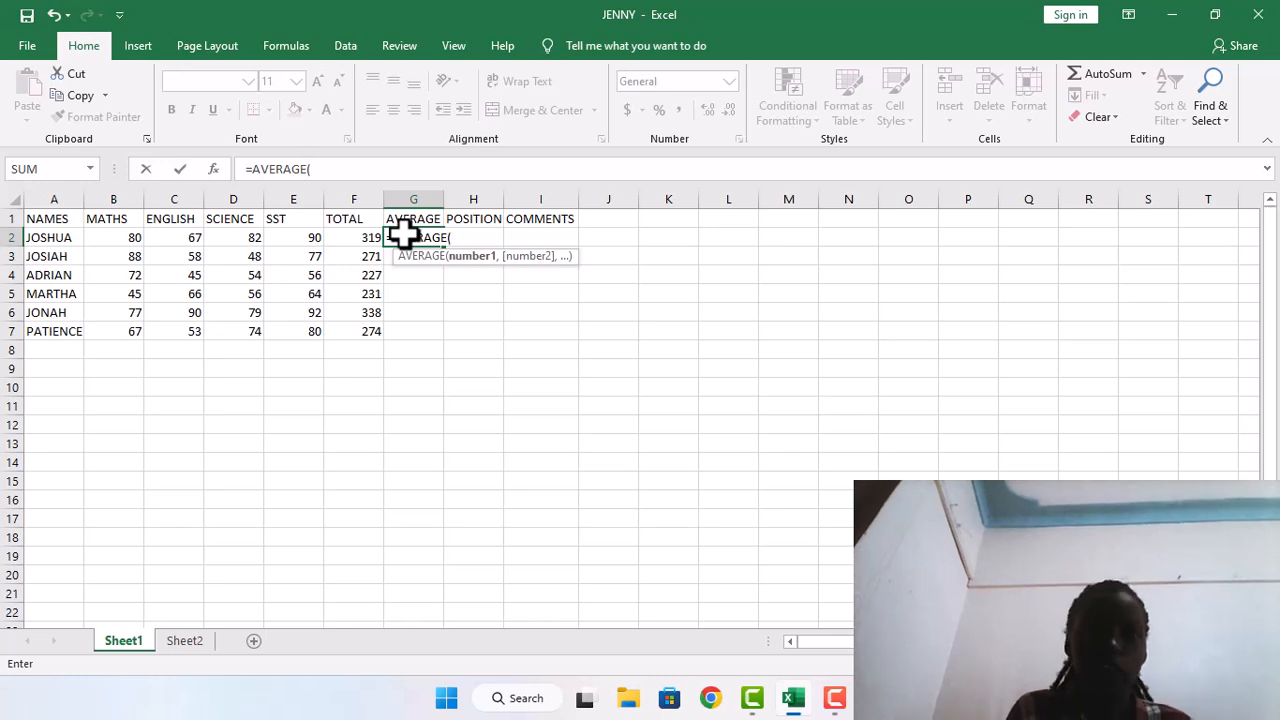
text(B2)
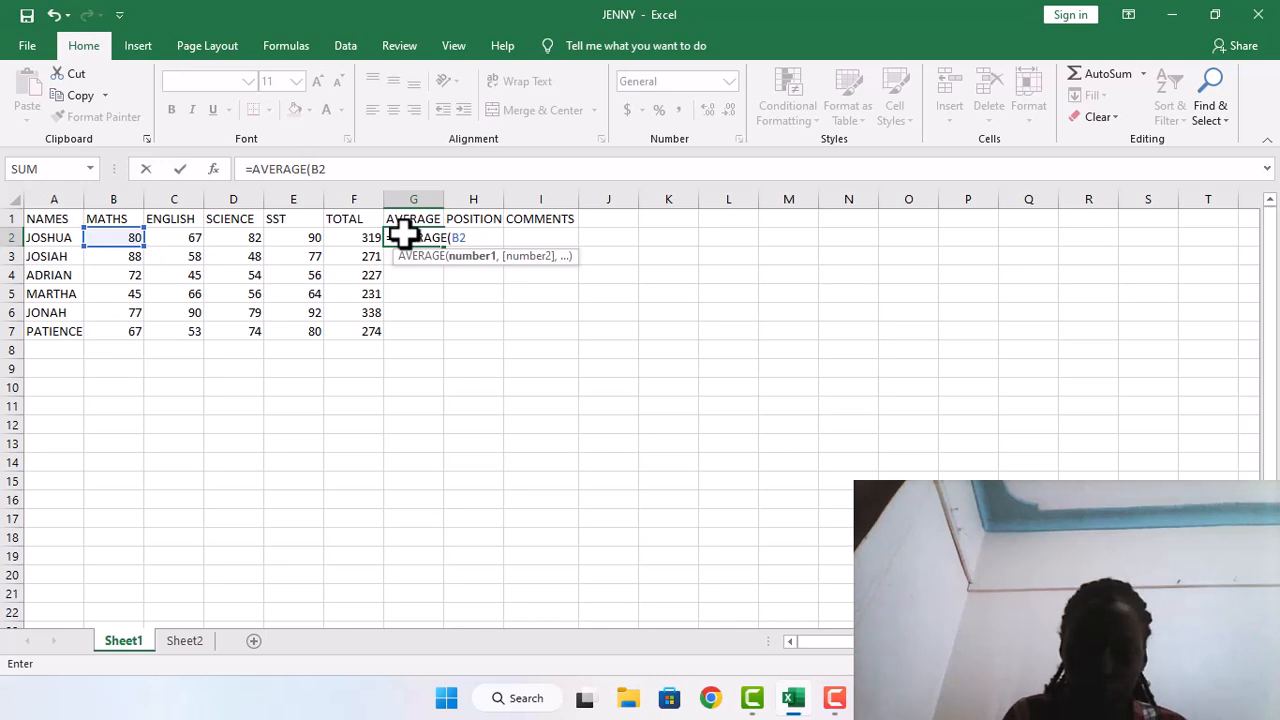
text(:E)
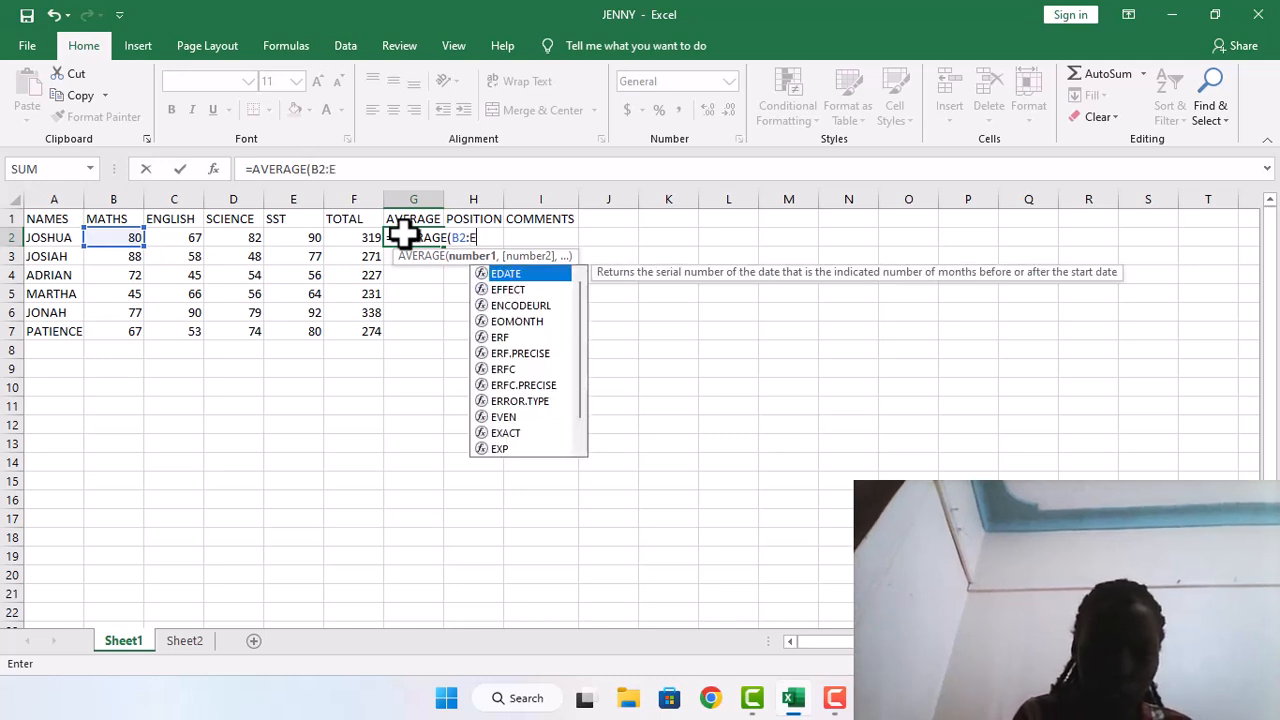
text(2)
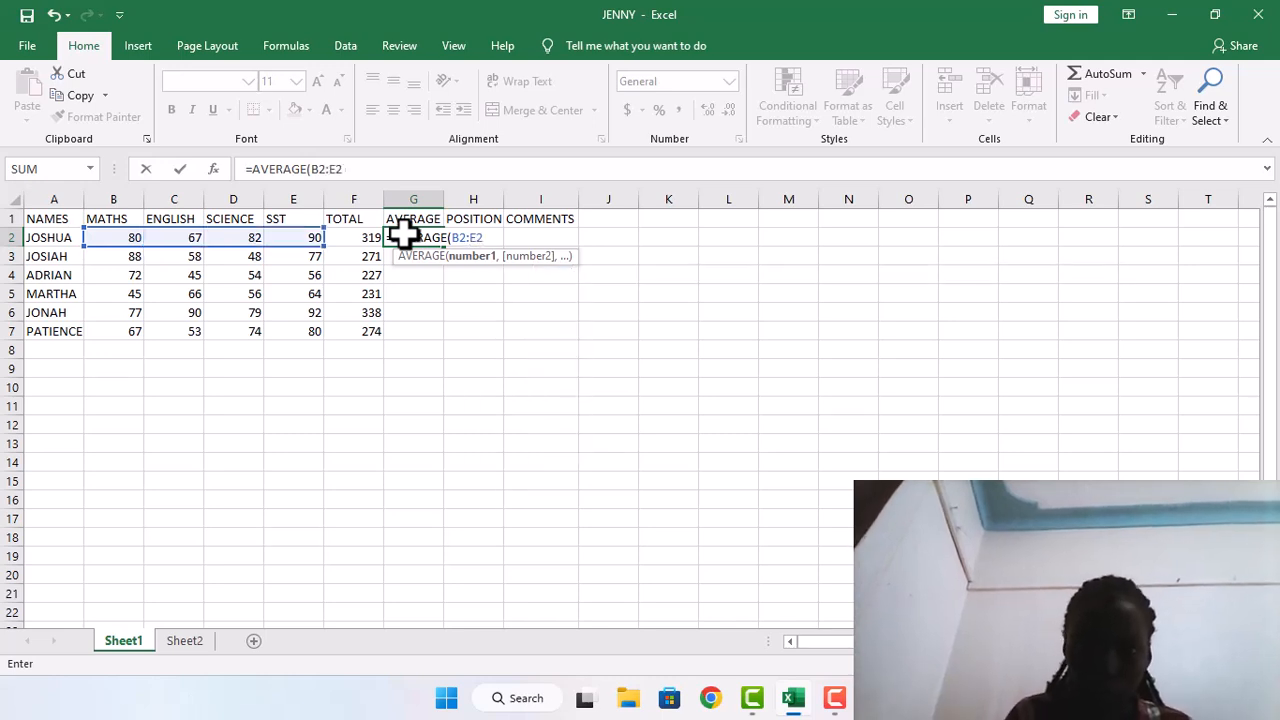
text())
key(Return)
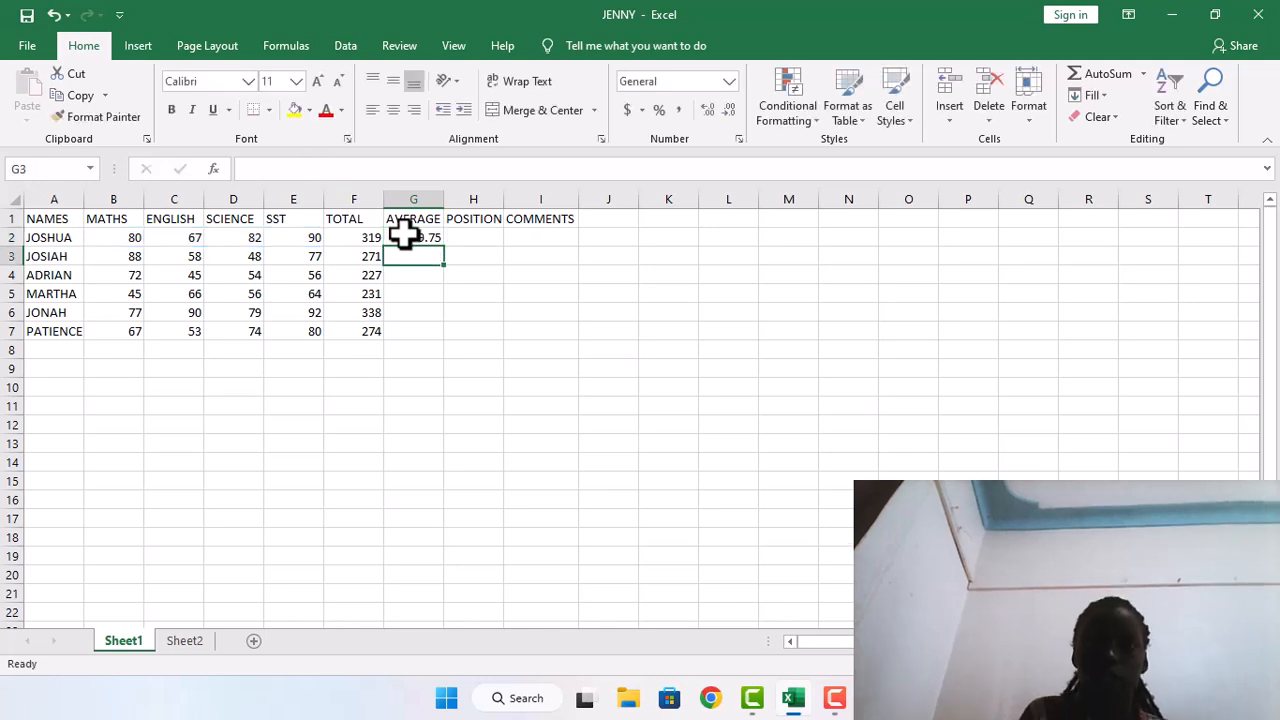
click(411, 237)
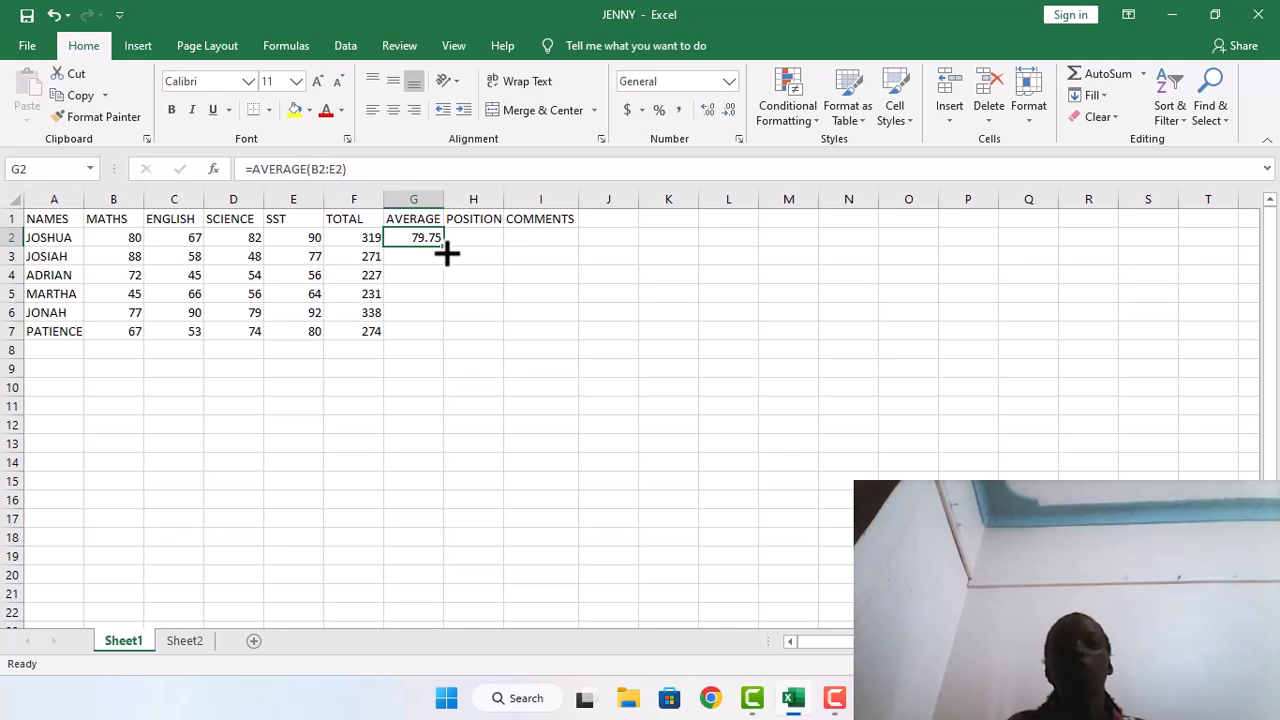
double_click(447, 252)
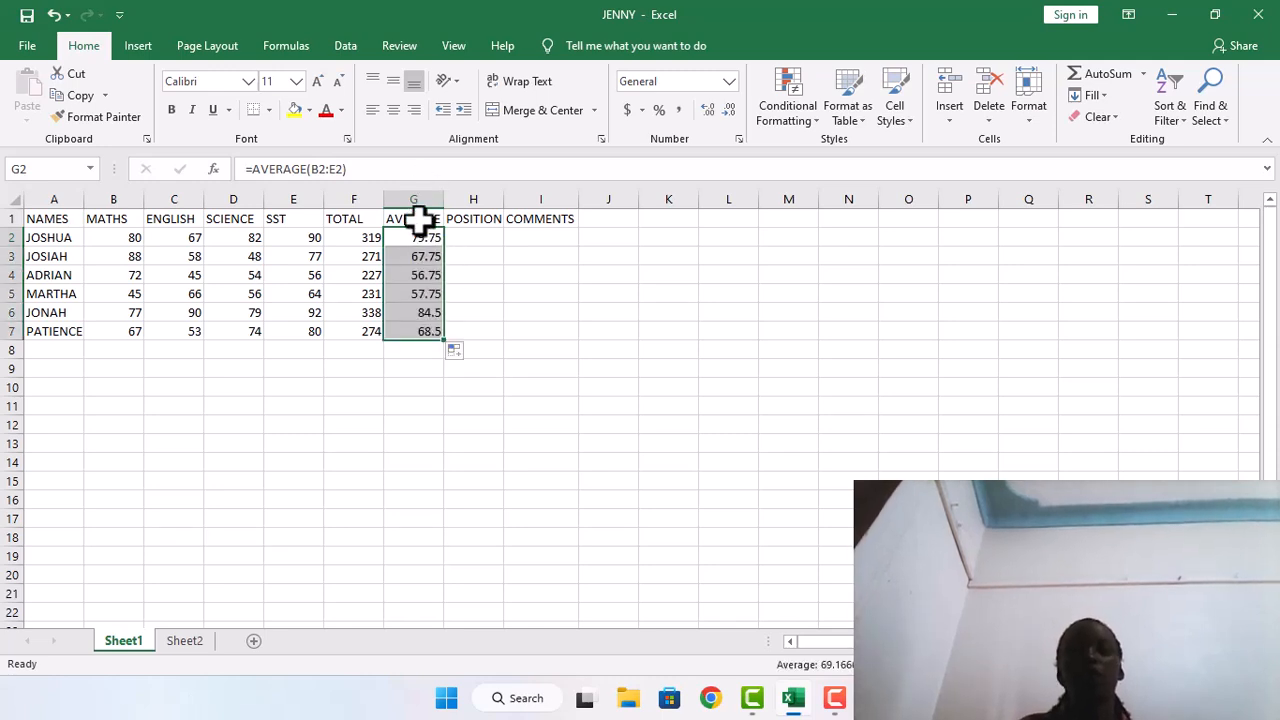
Calculate the positions with =RANK(F2,$F$2:$F$7) in H2 and fill the formula down to H7
click(453, 222)
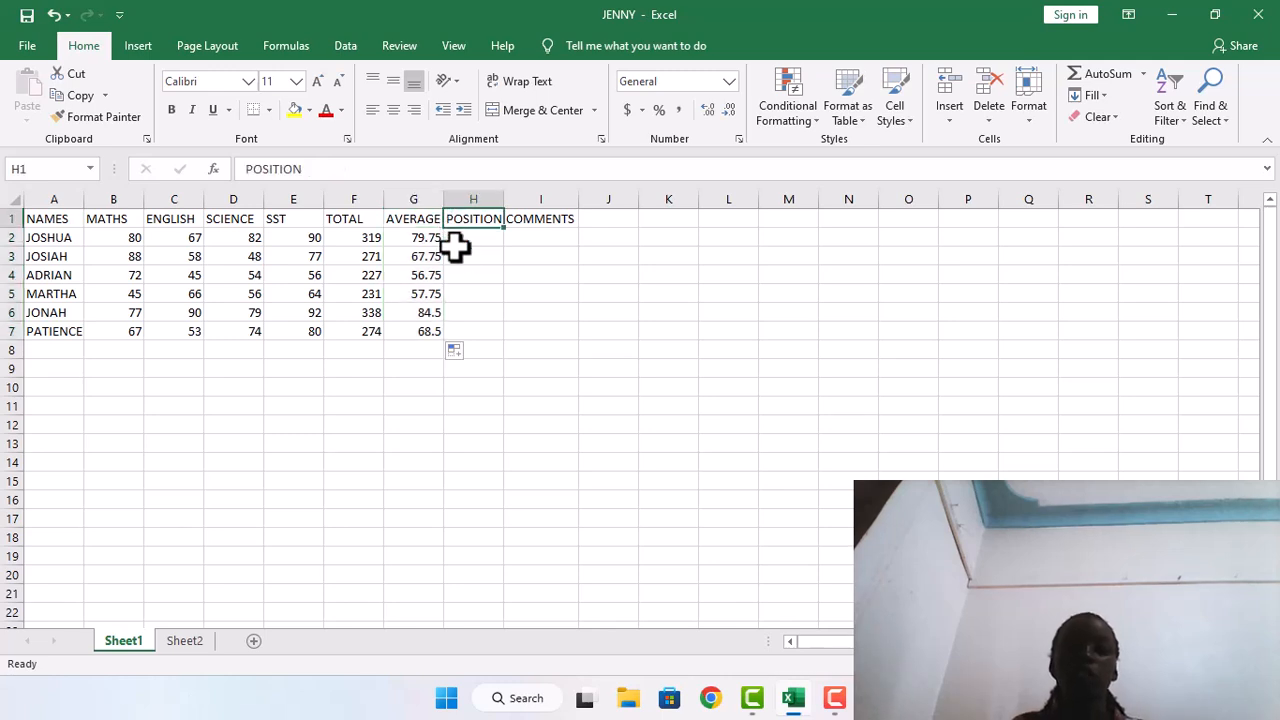
click(455, 250)
click(453, 232)
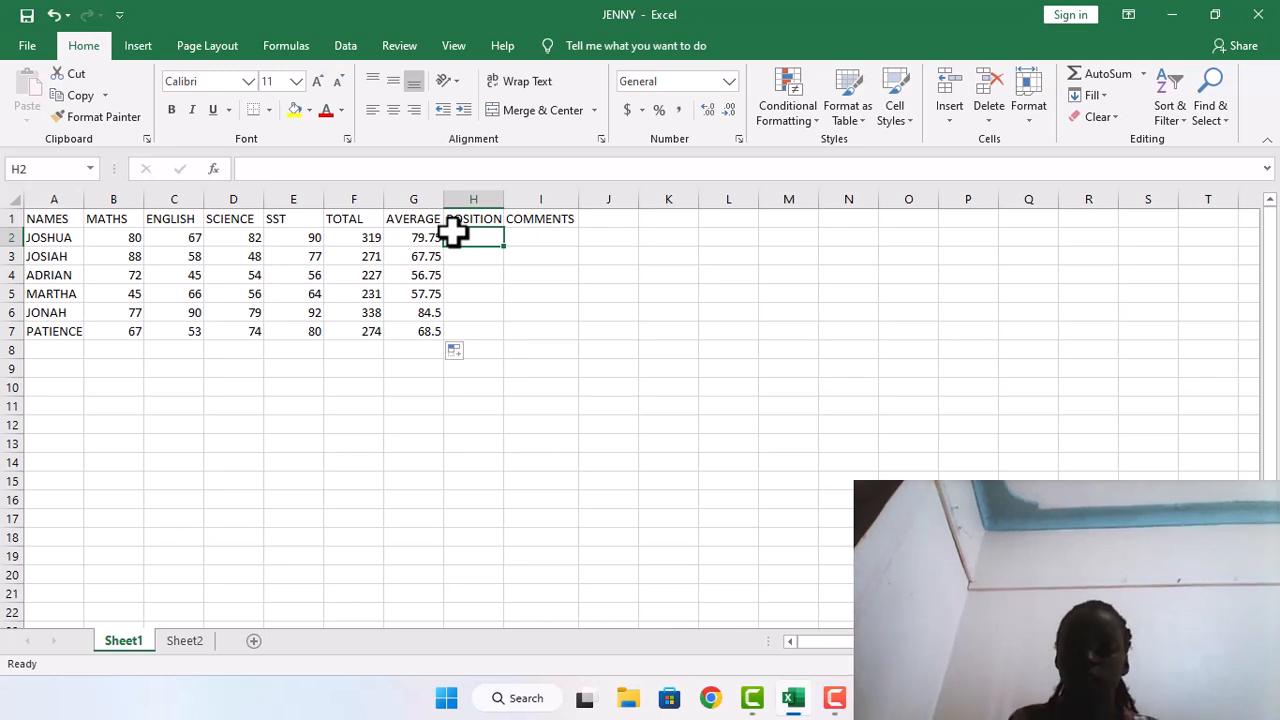
text(=)
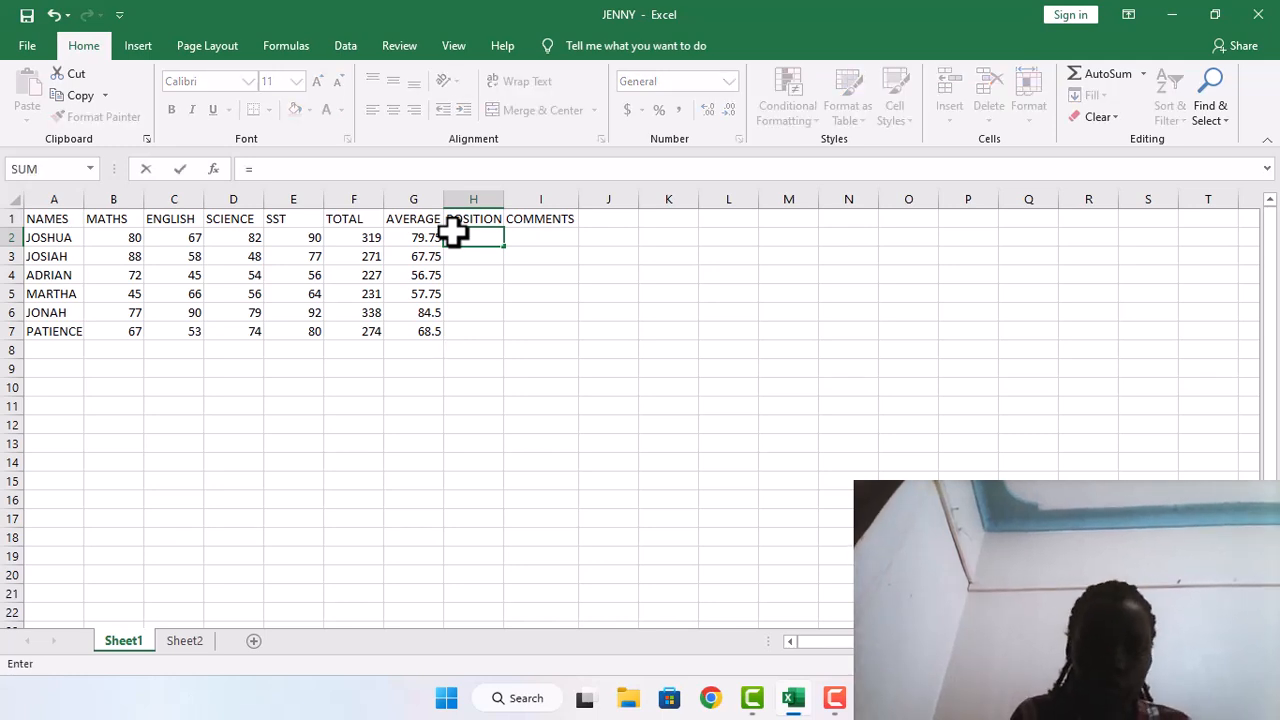
text(RANK)
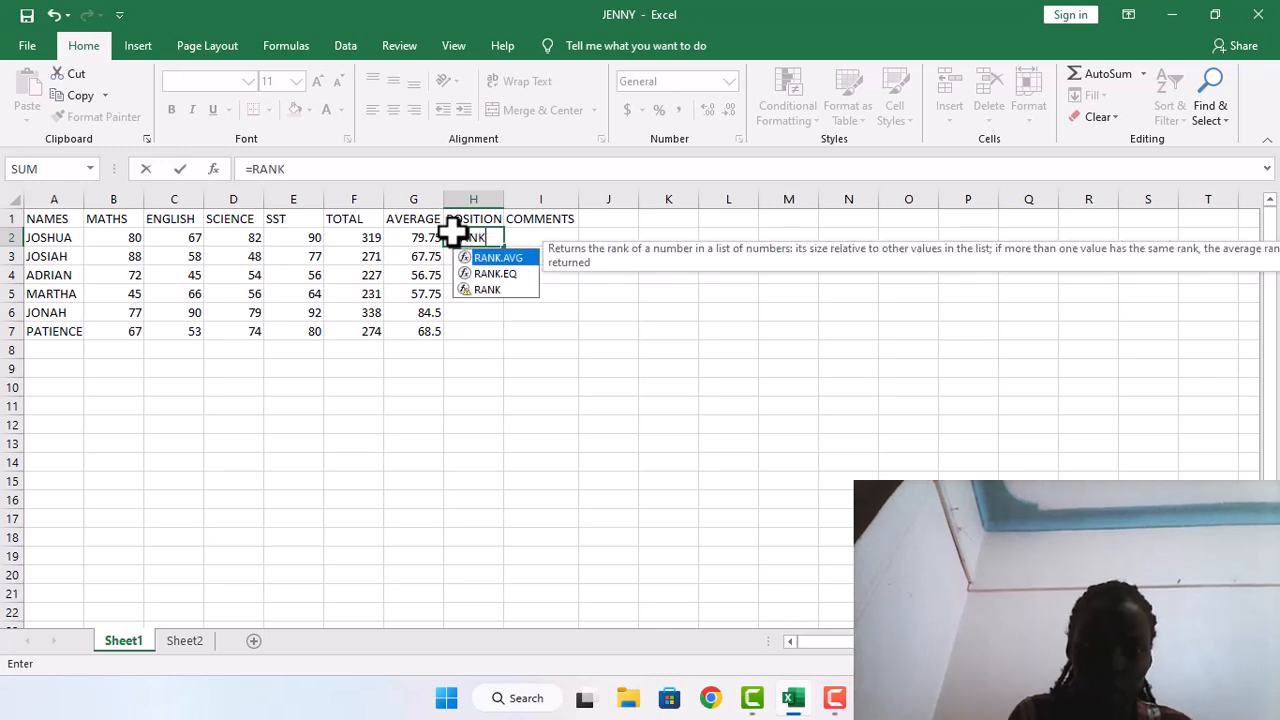
text(()
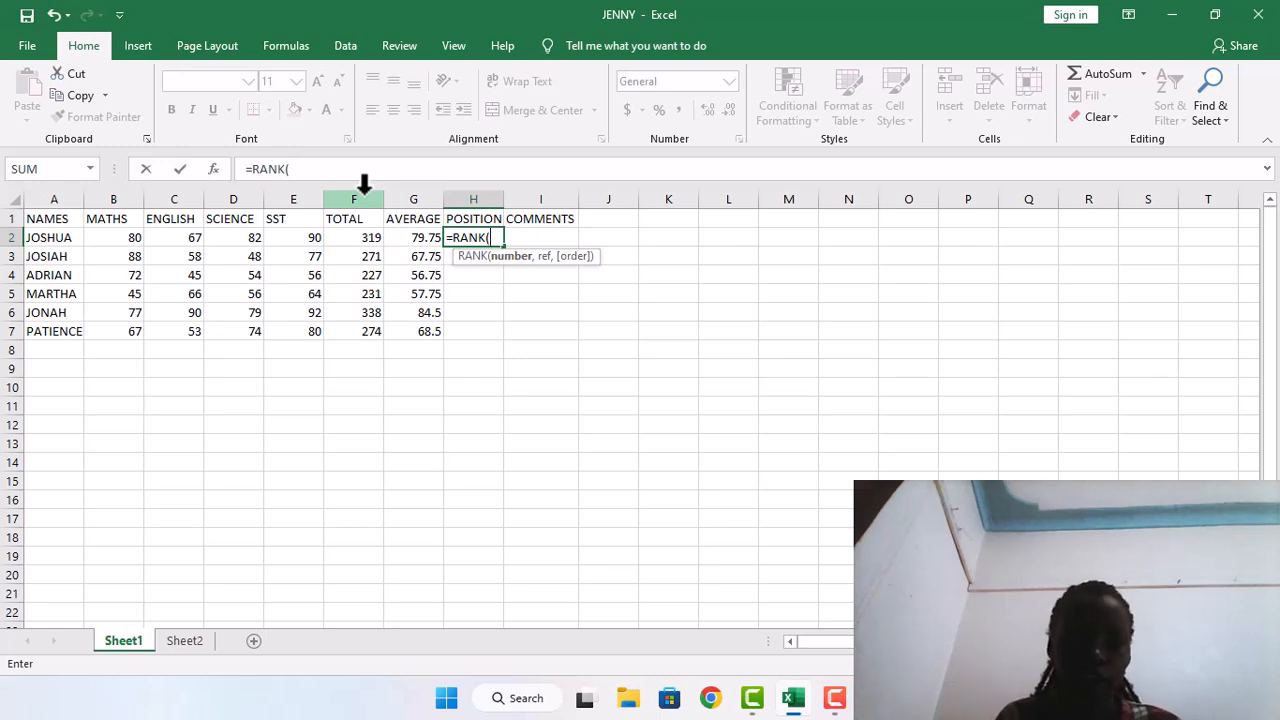
text(F2)
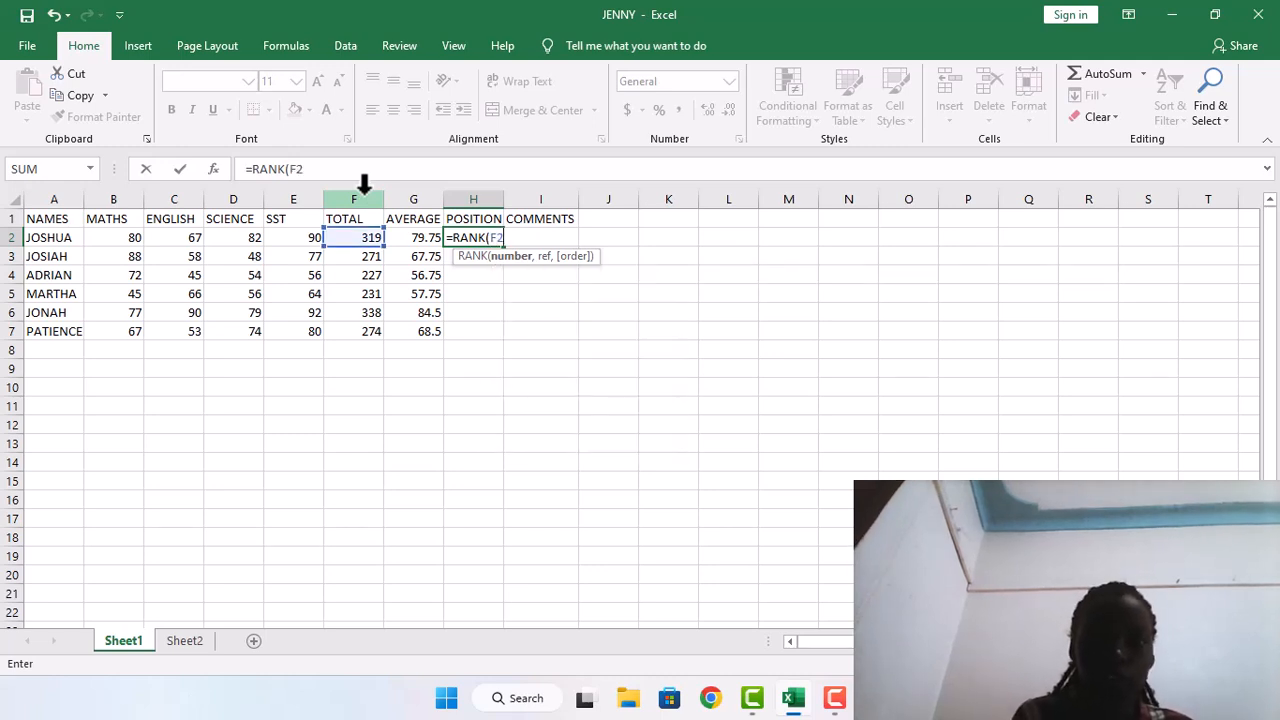
text(,)
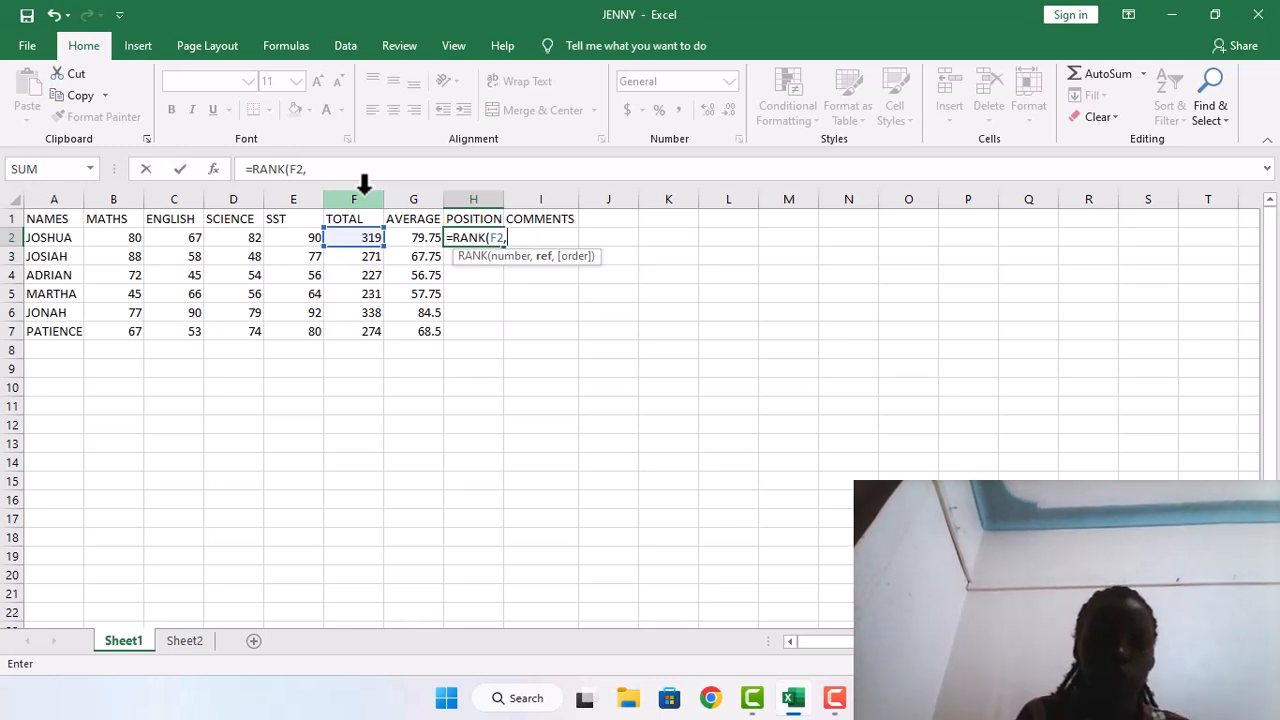
text($)
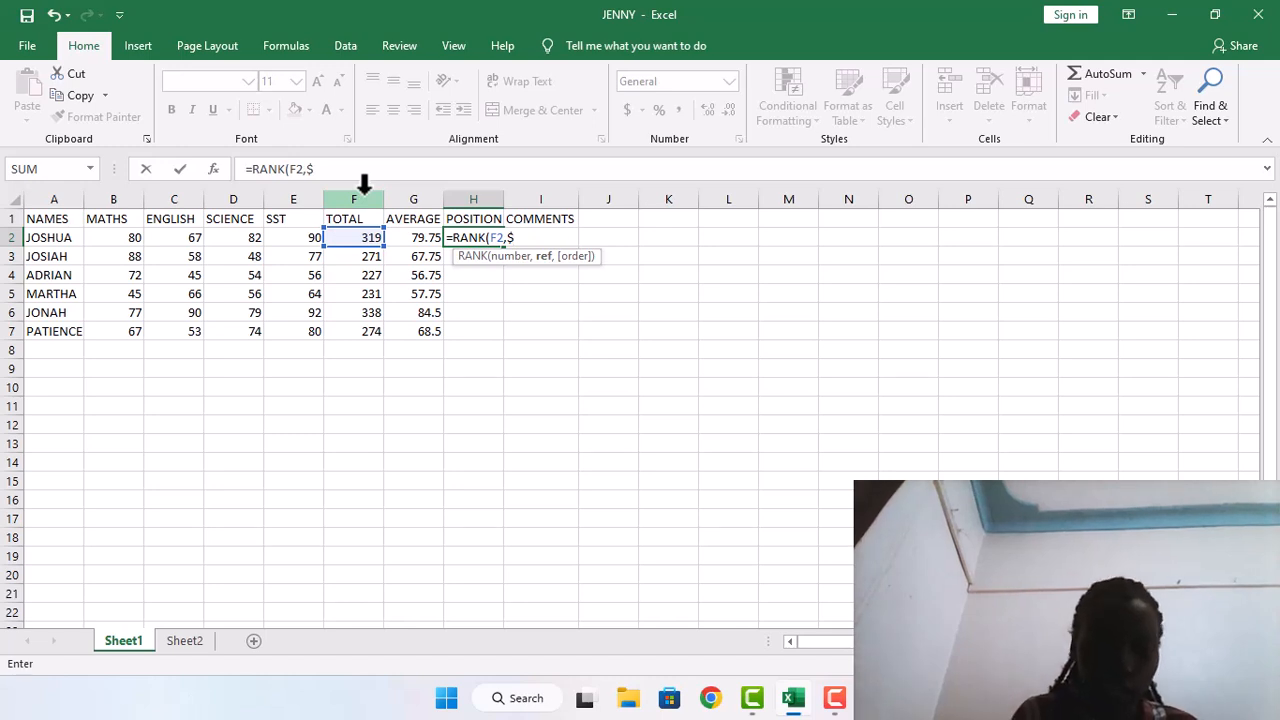
text(F$2)
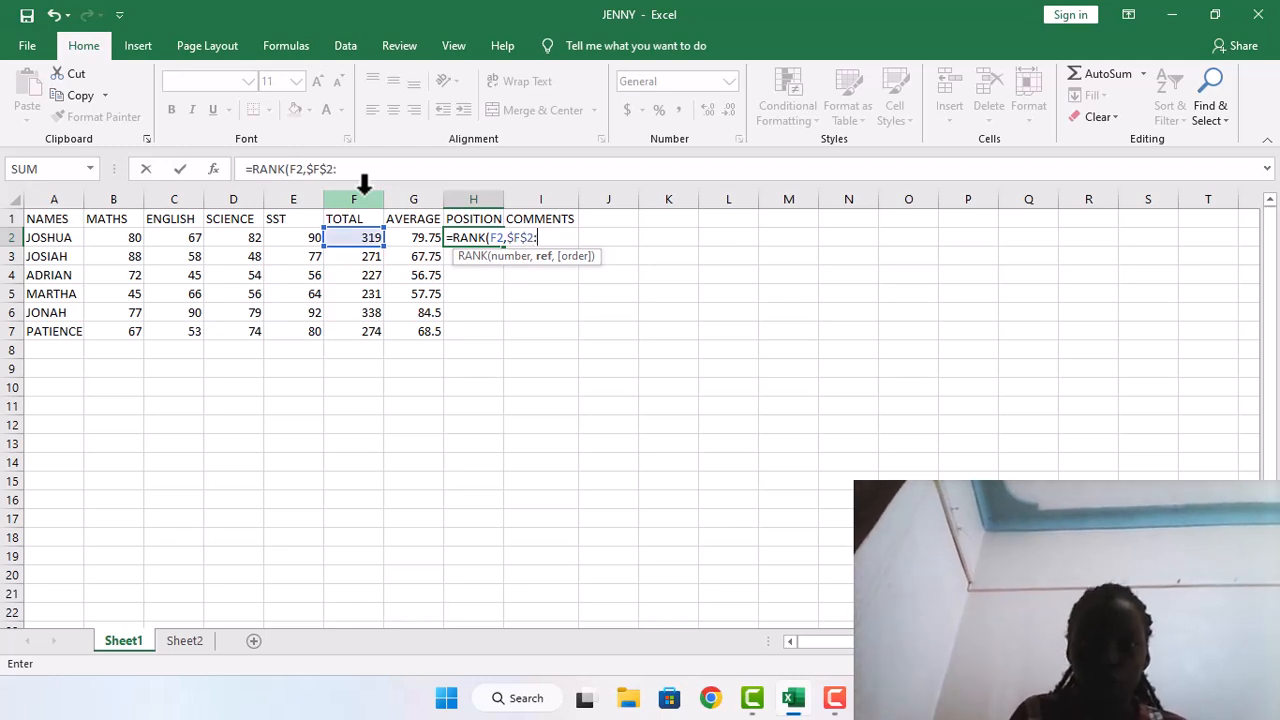
text(:)
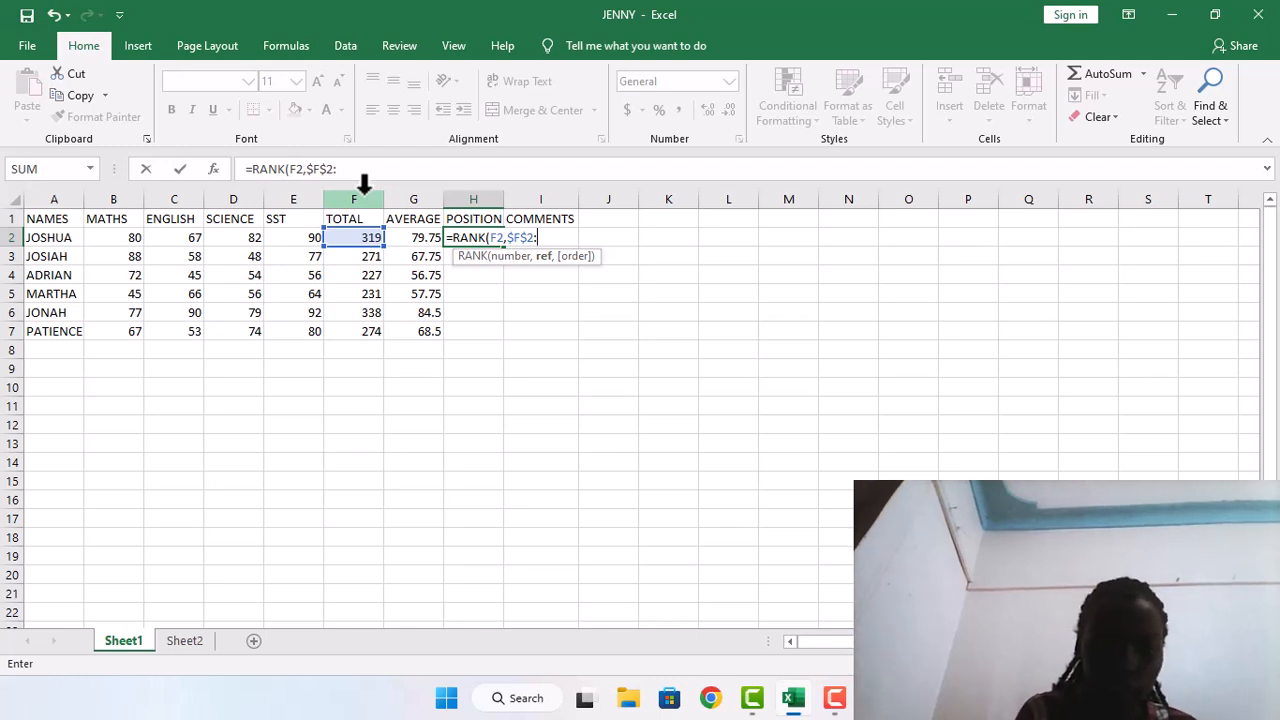
text($)
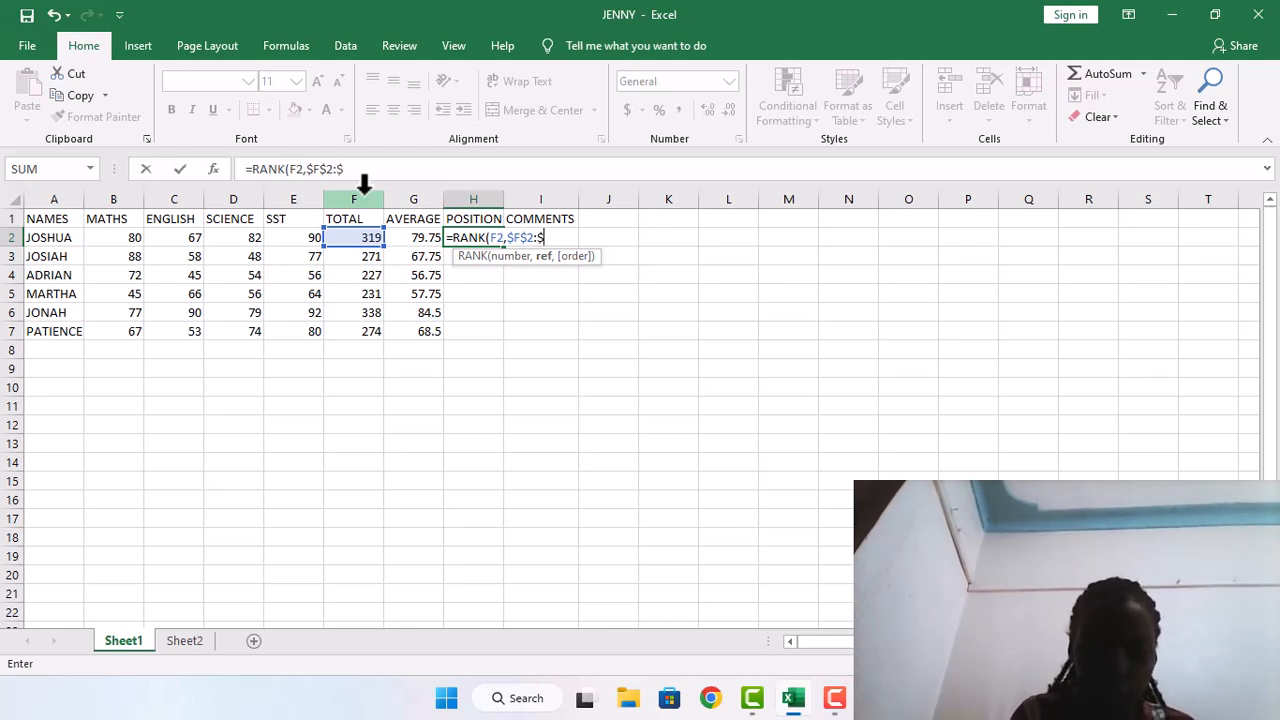
text(f)
key(BackSpace)
text(F)
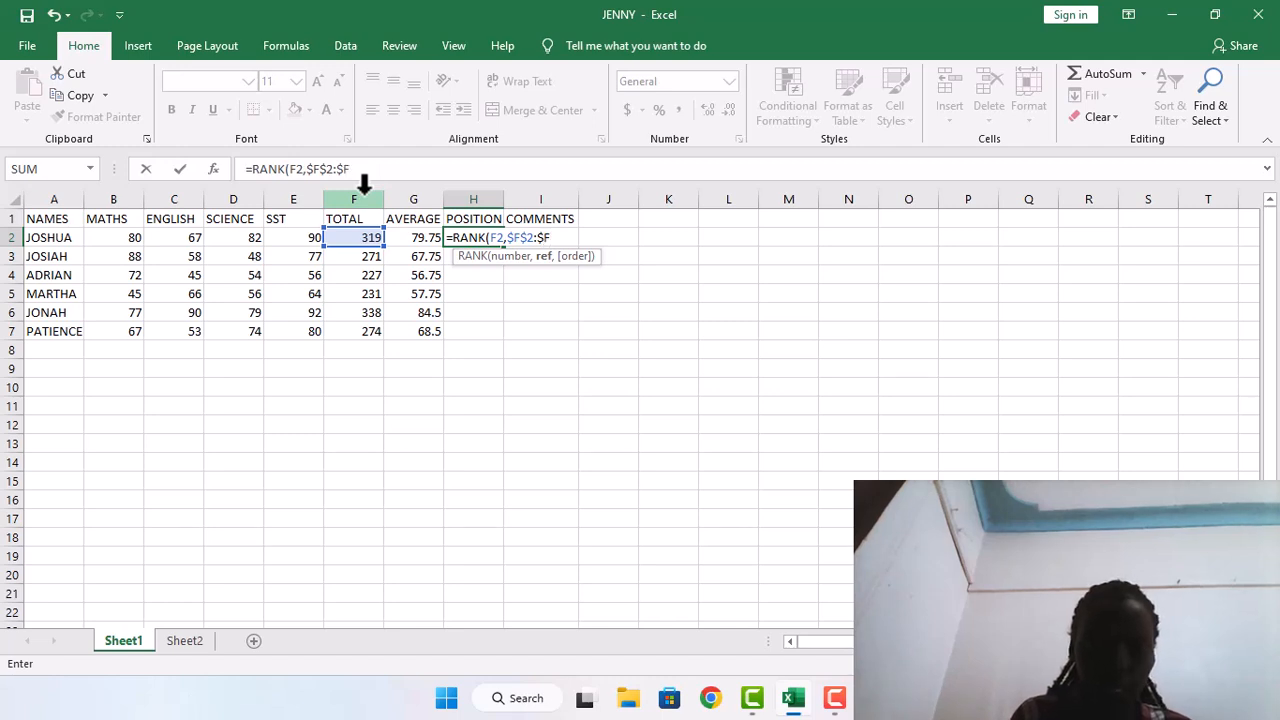
text($)
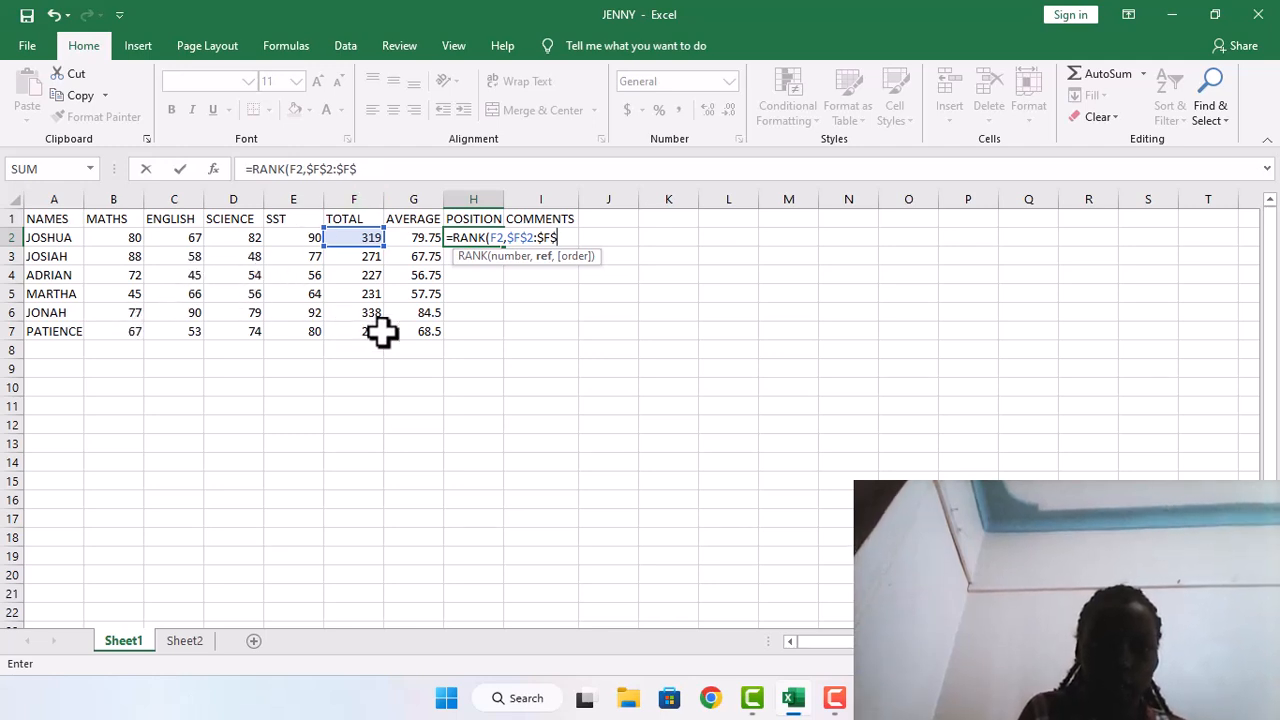
text(7)
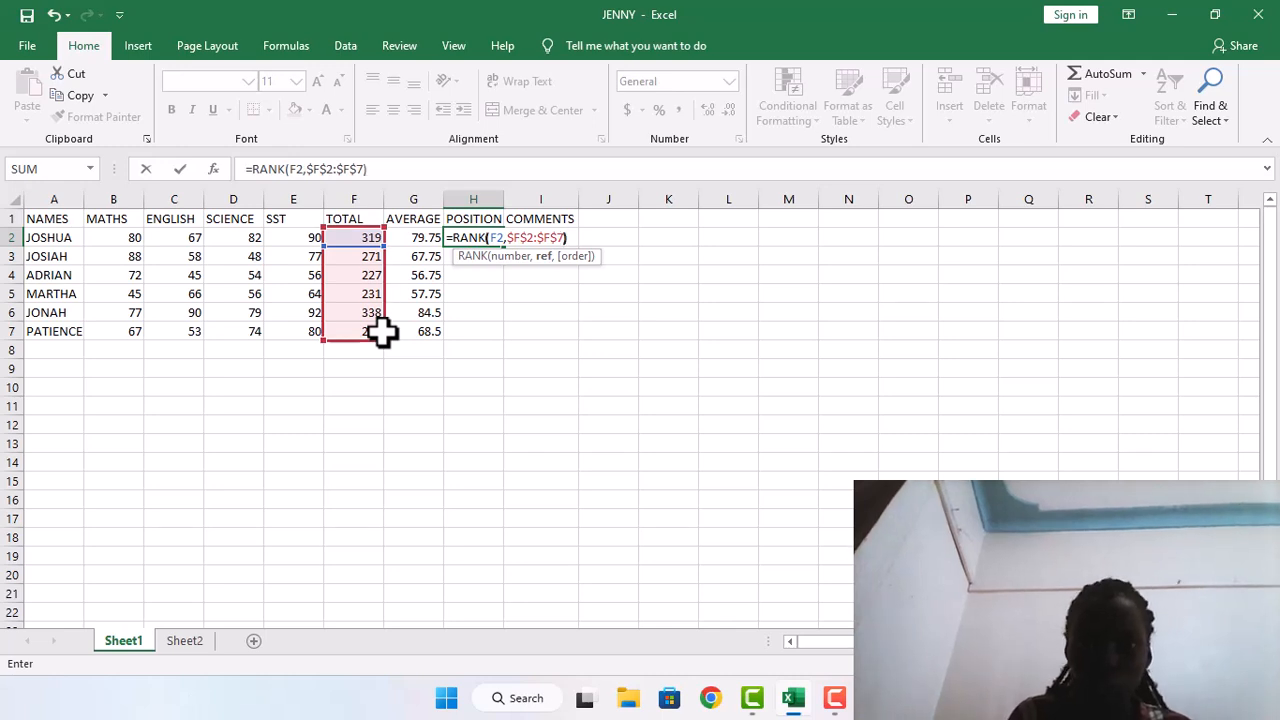
text())
key(Return)
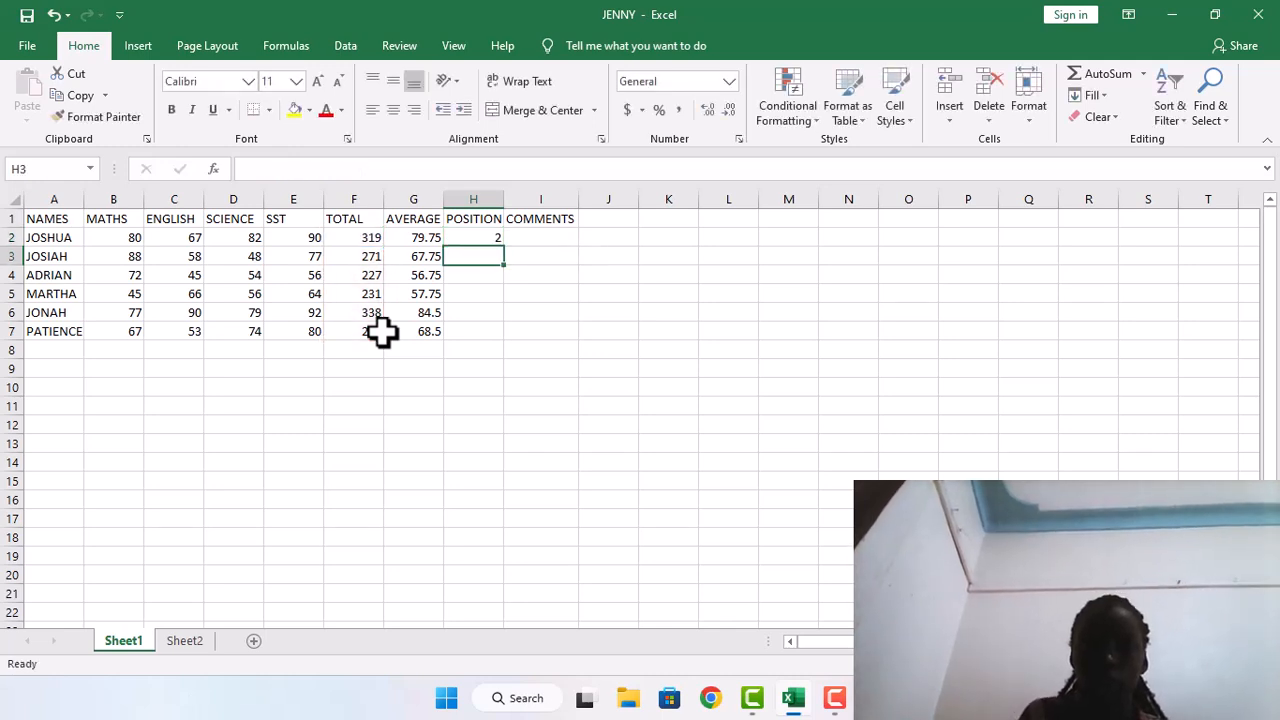
click(487, 236)
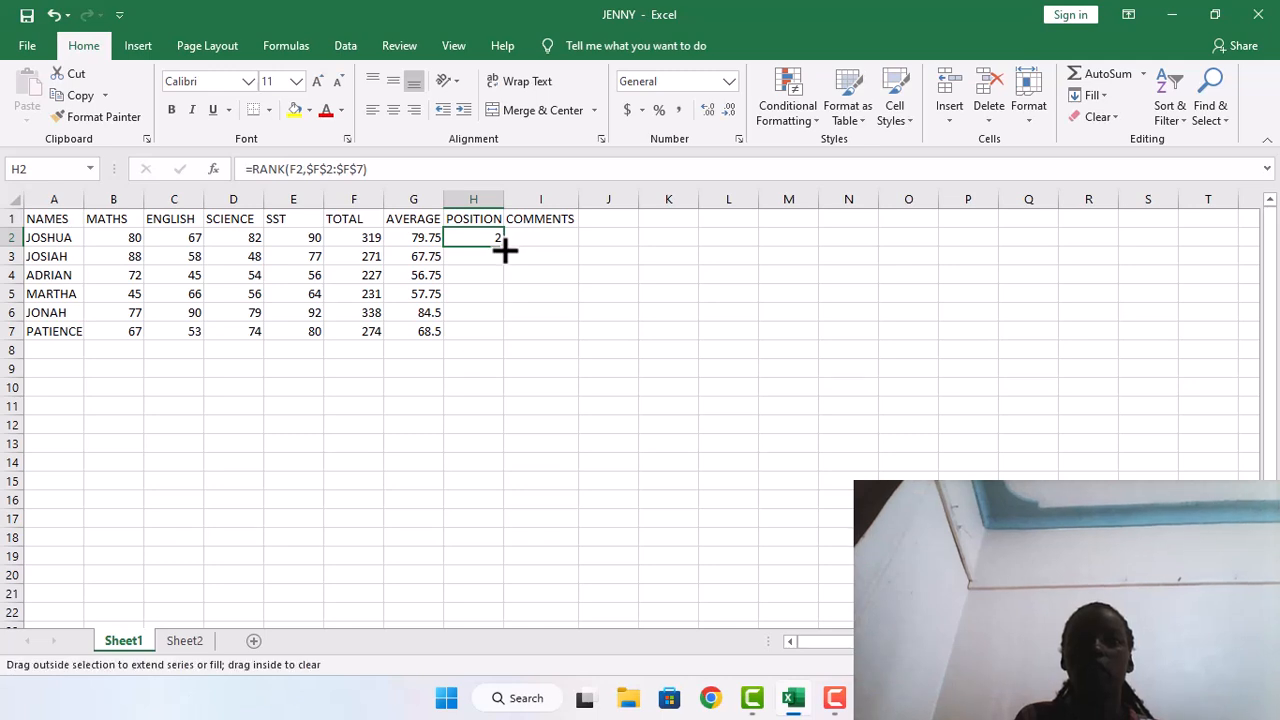
double_click(502, 245)
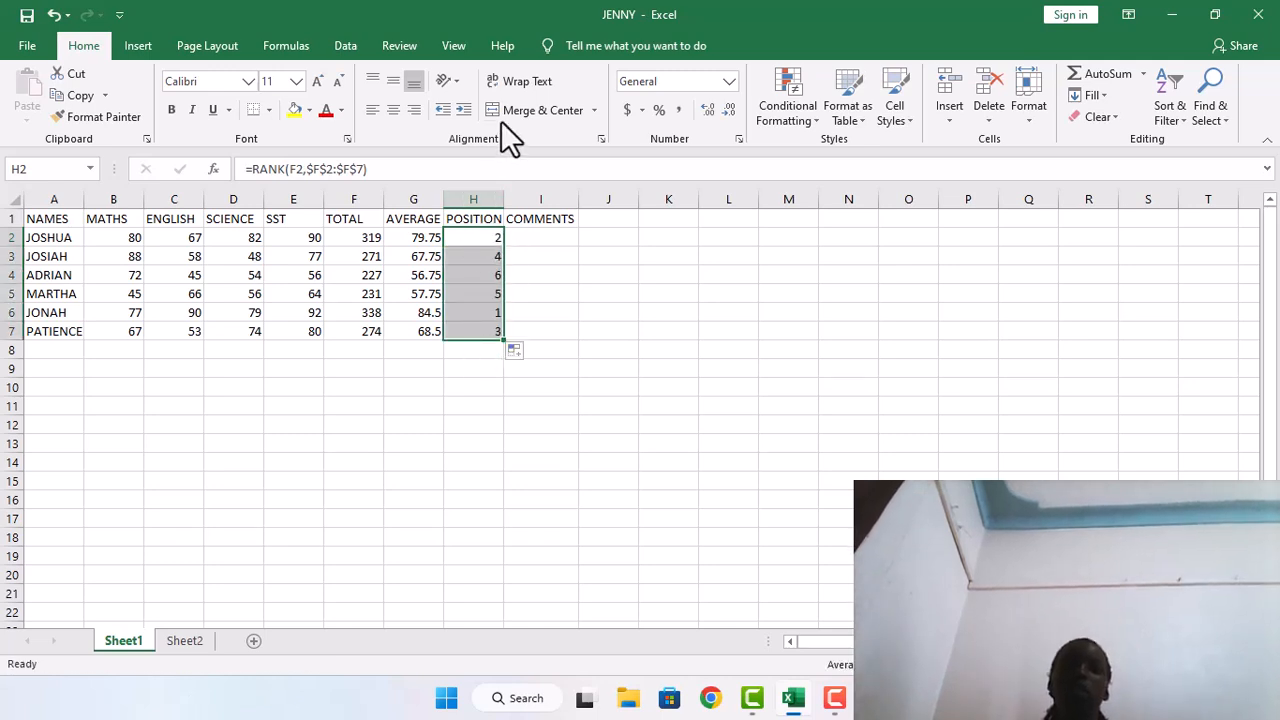
Generate the comments with =IF(F2<250,"REPEAT","PROMOTED") in I2 and fill the formula down to I7
click(517, 236)
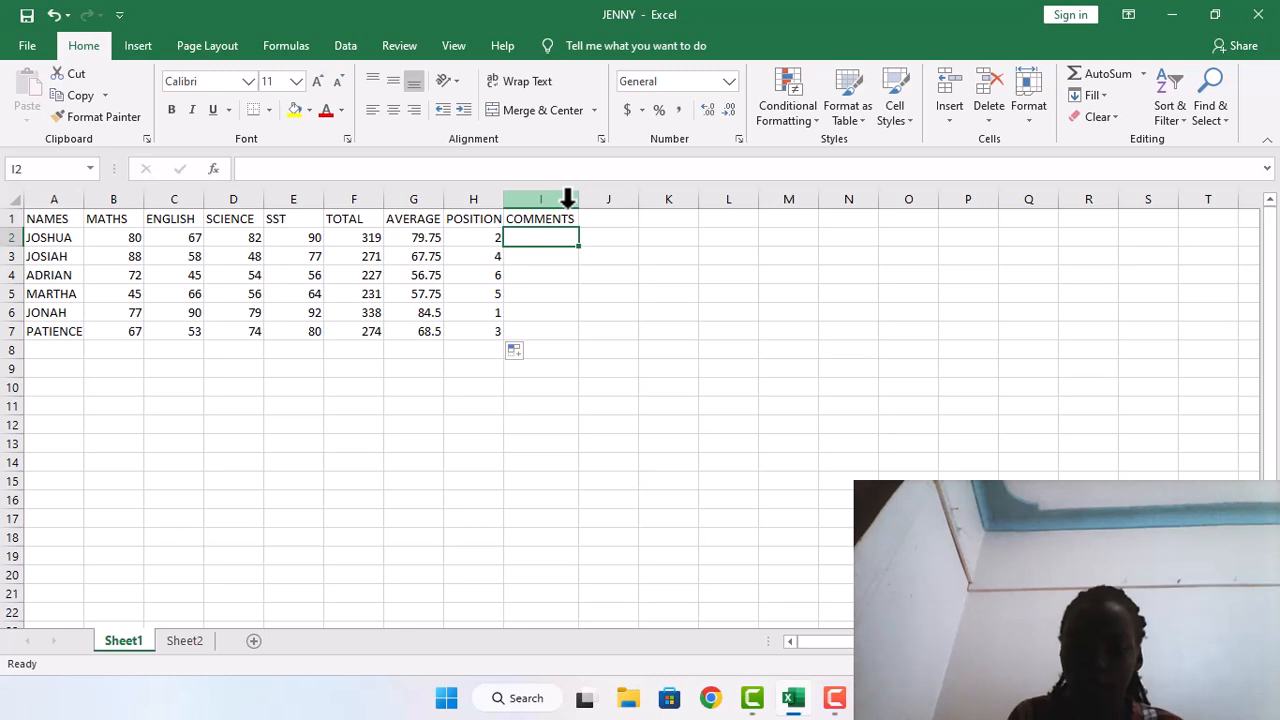
text(=)
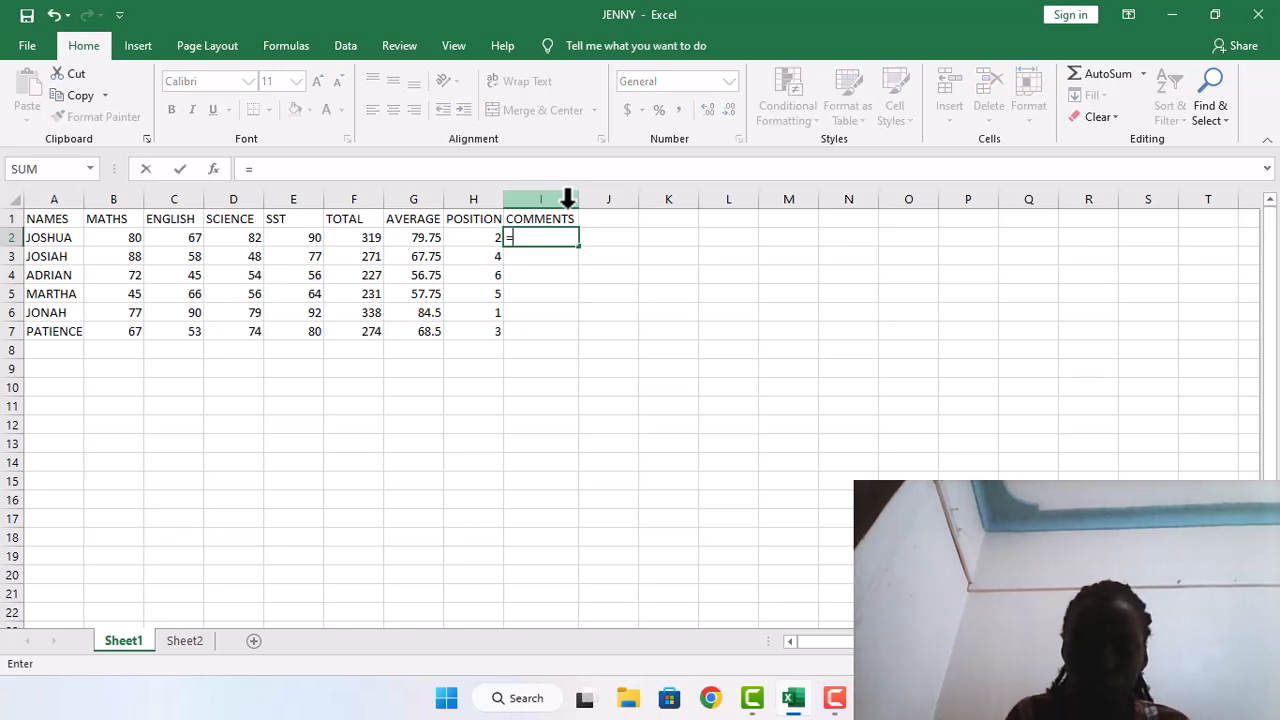
text(IF)
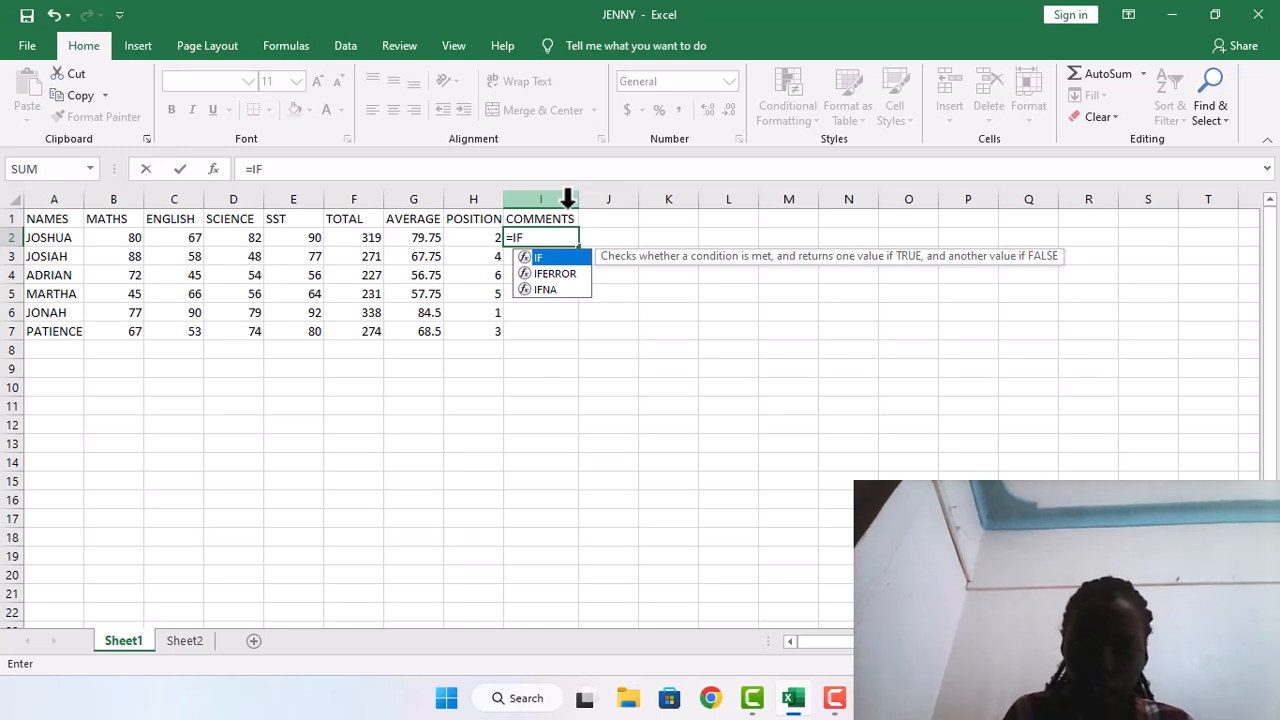
text(()
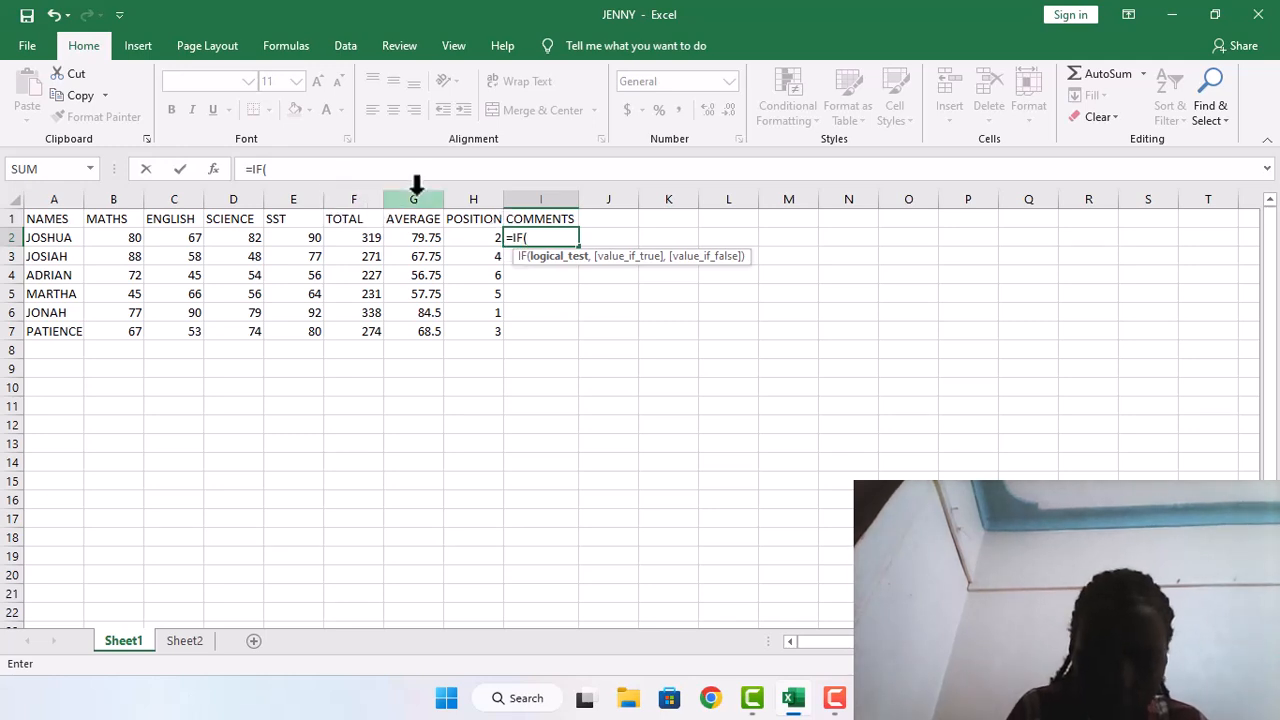
text(FF)
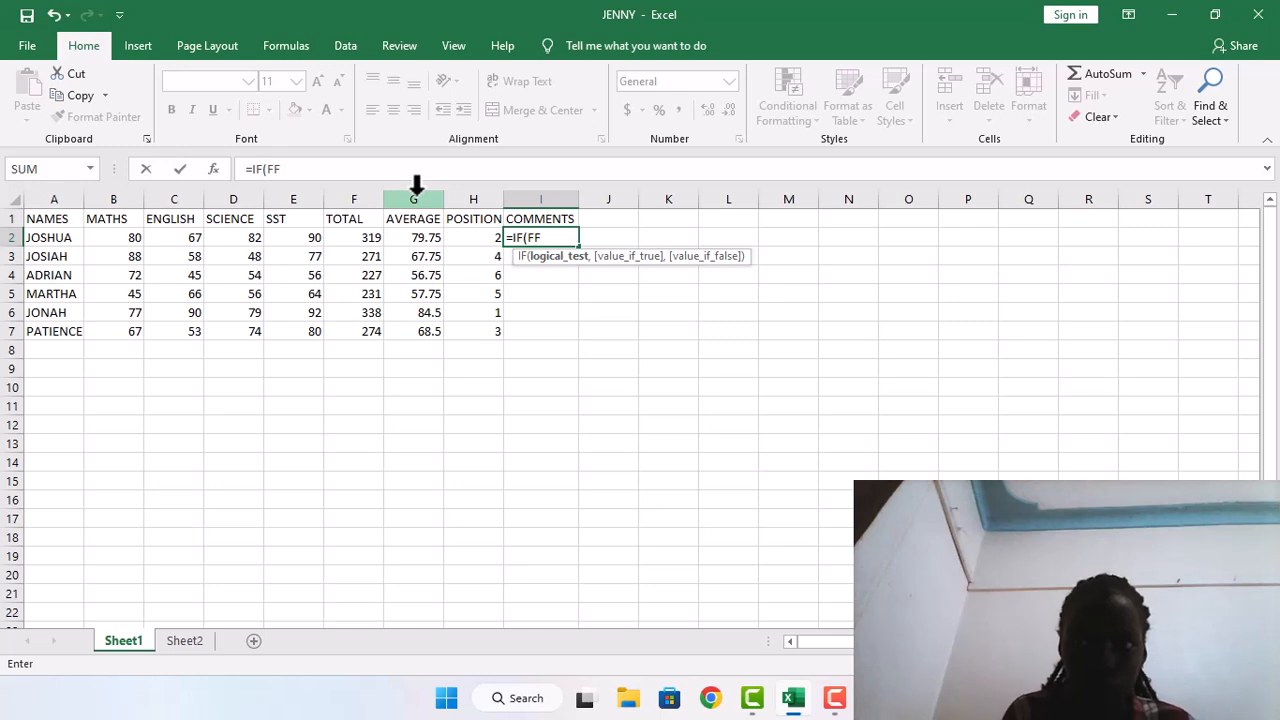
text(2)
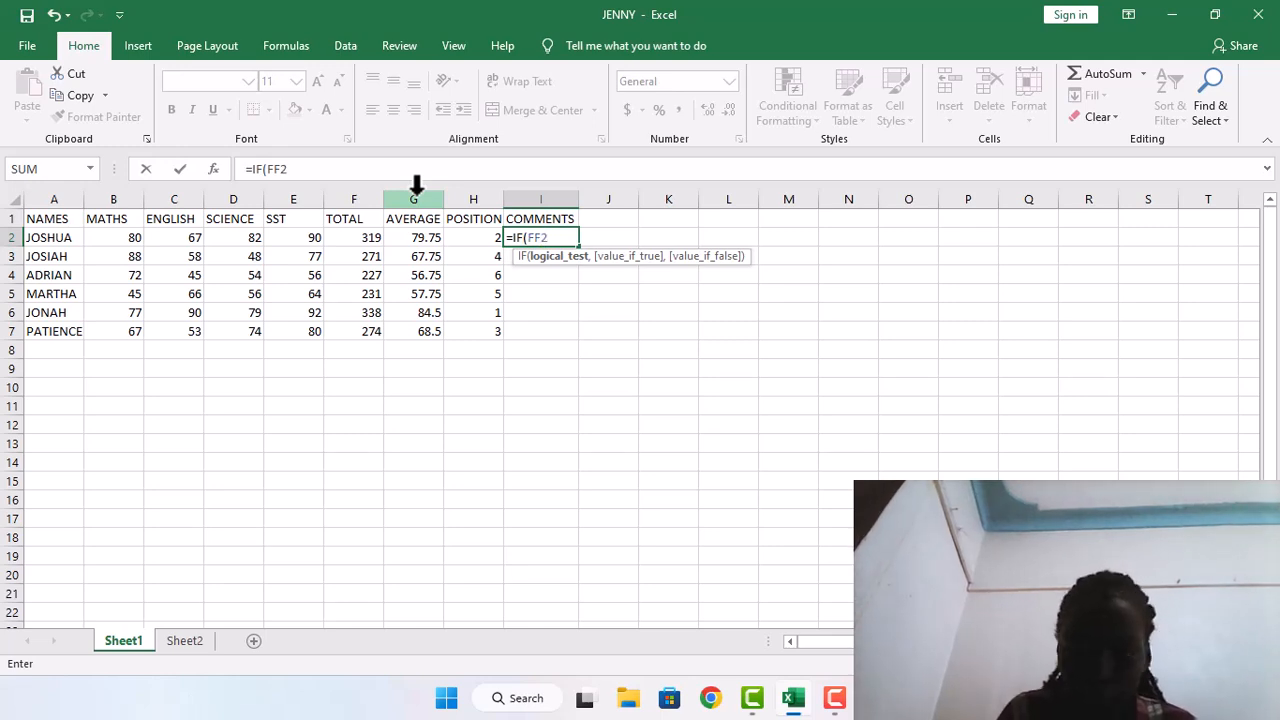
key(BackSpace)
key(BackSpace)
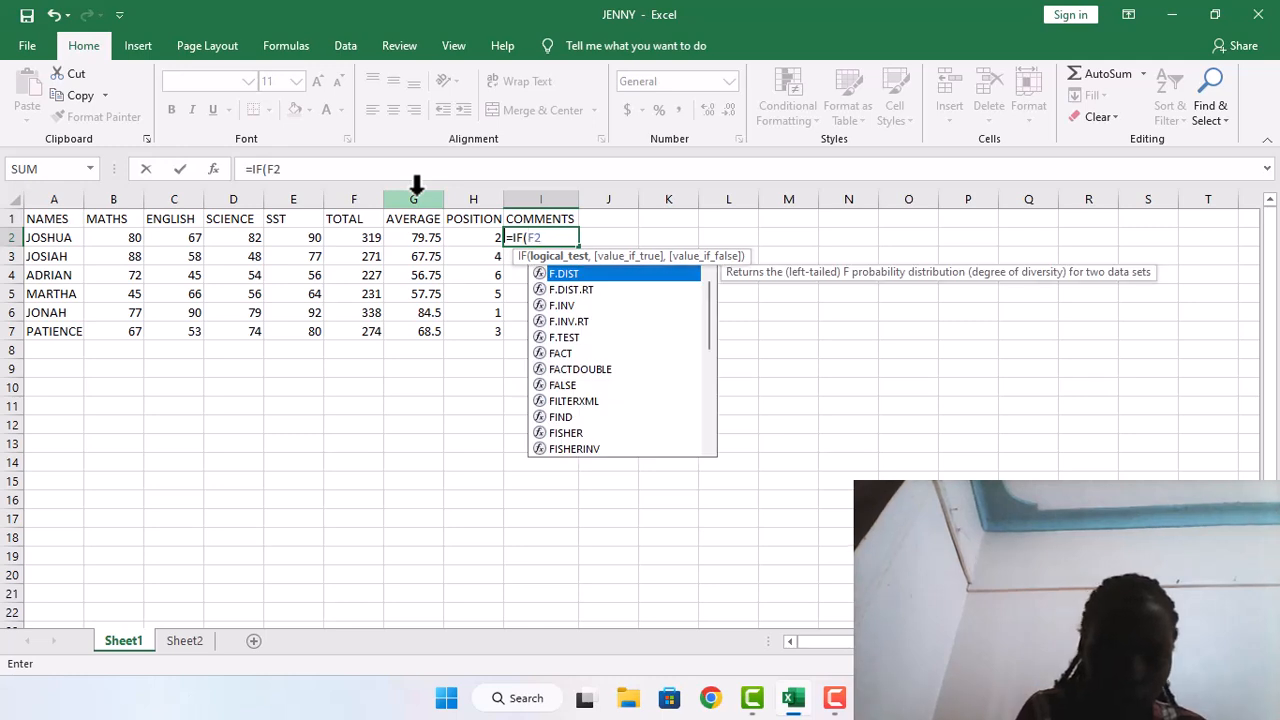
text(2,)
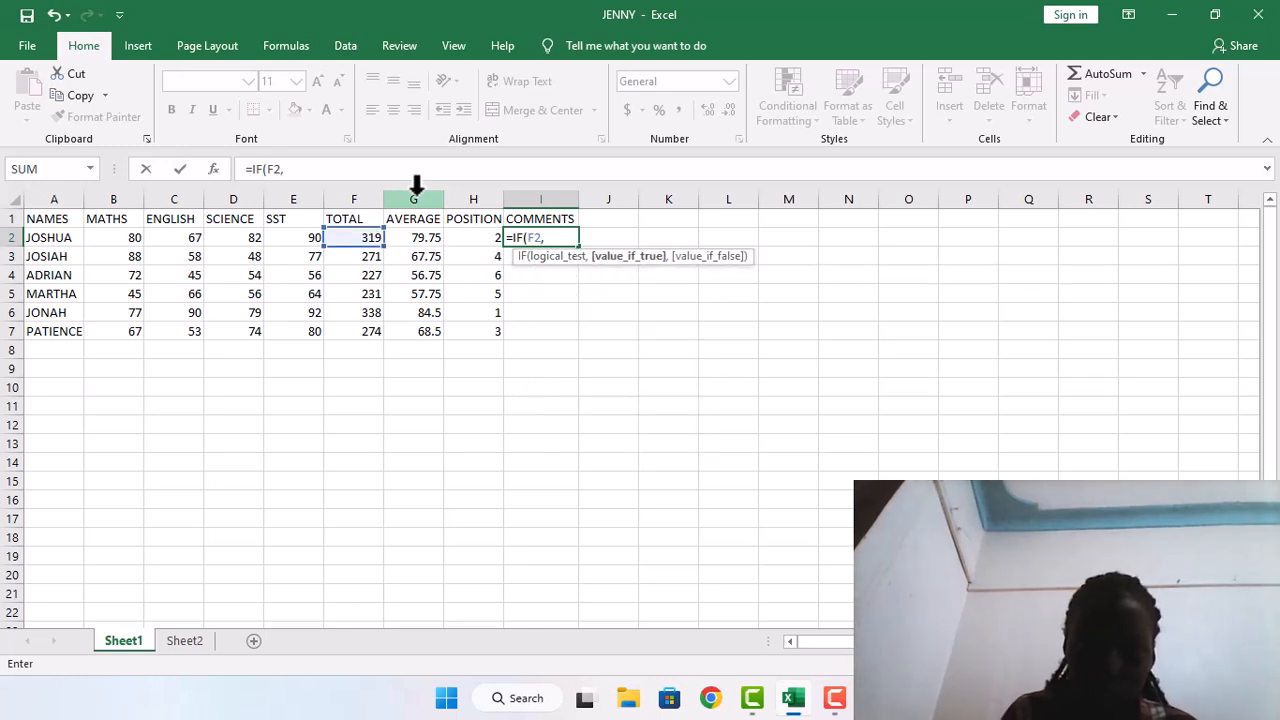
key(BackSpace)
text(<)
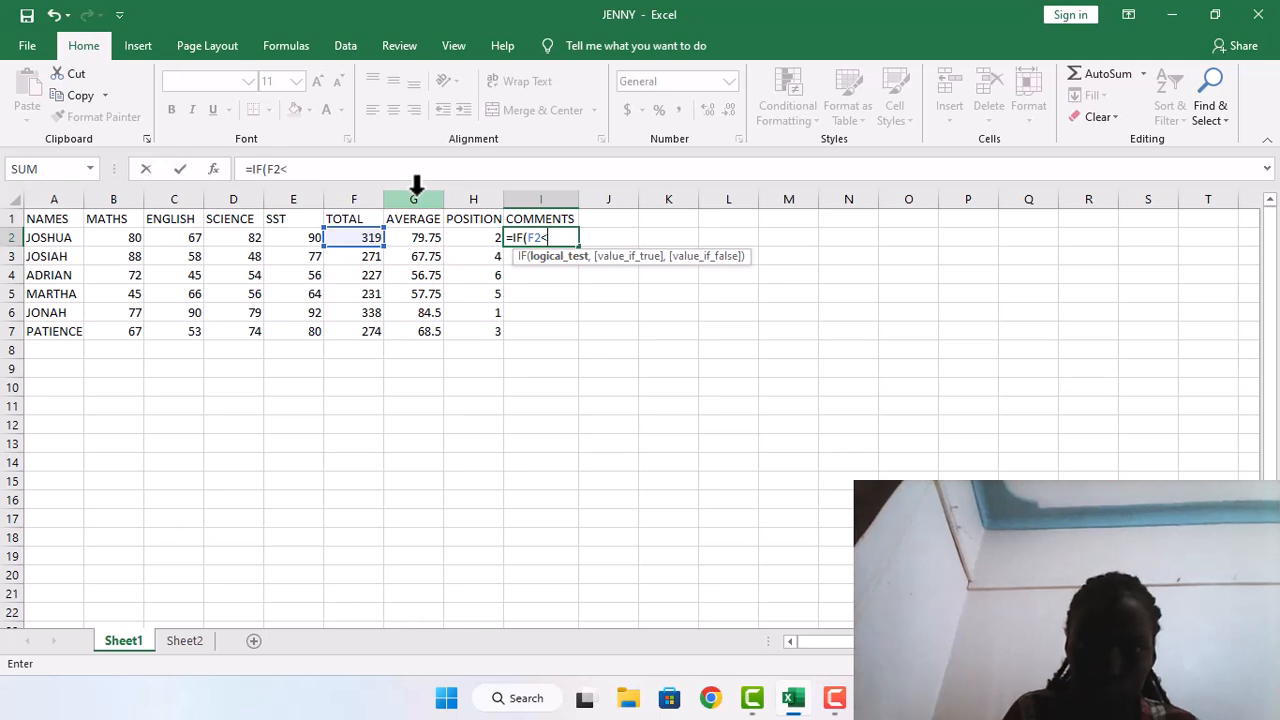
text(2)
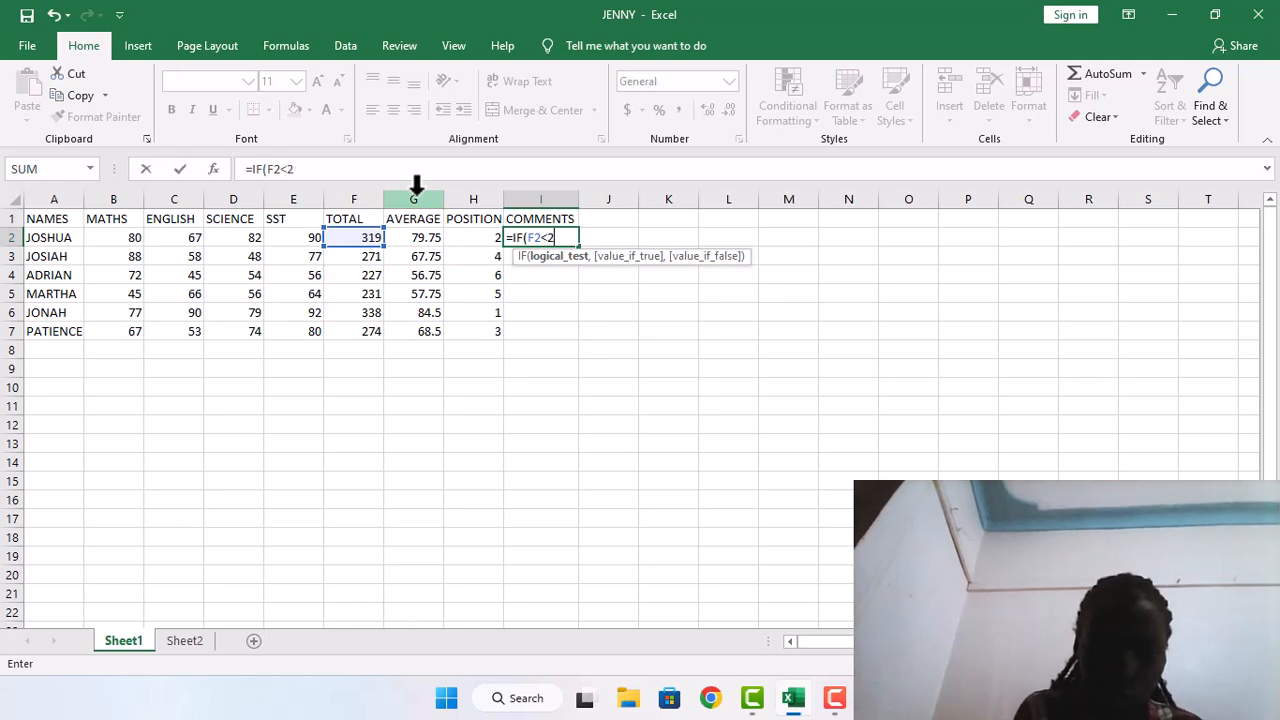
text(50)
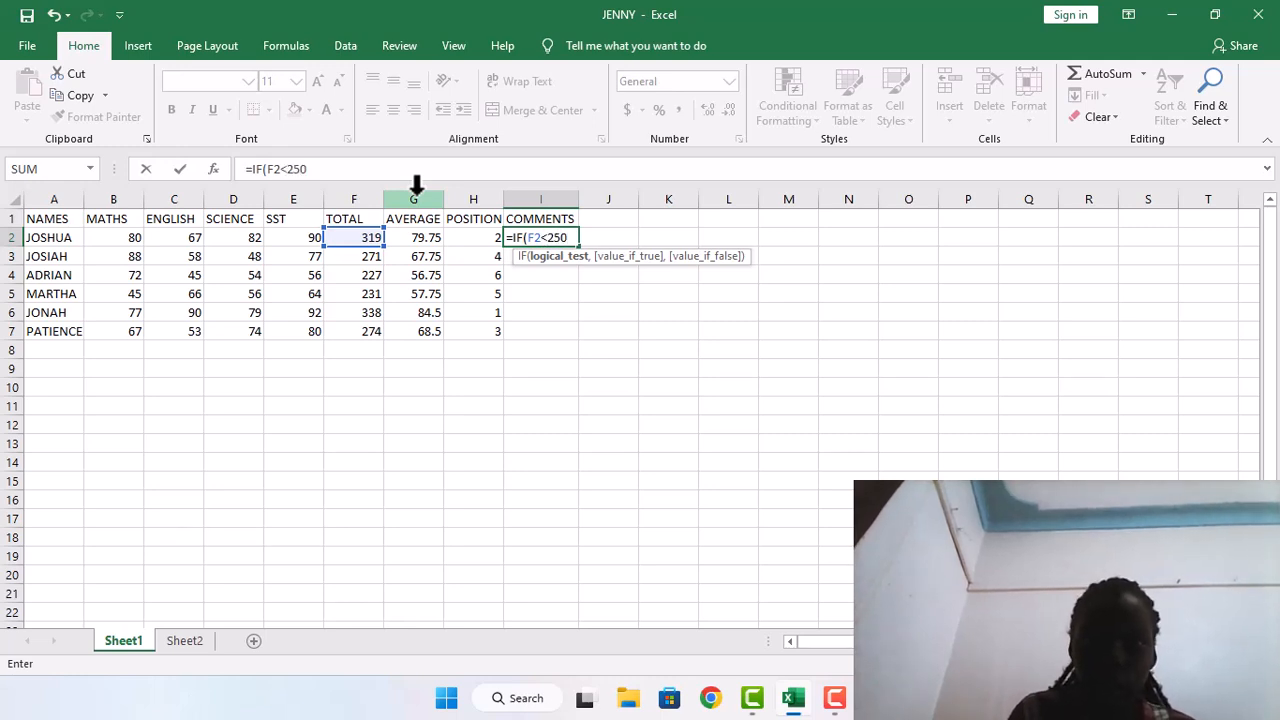
text(,)
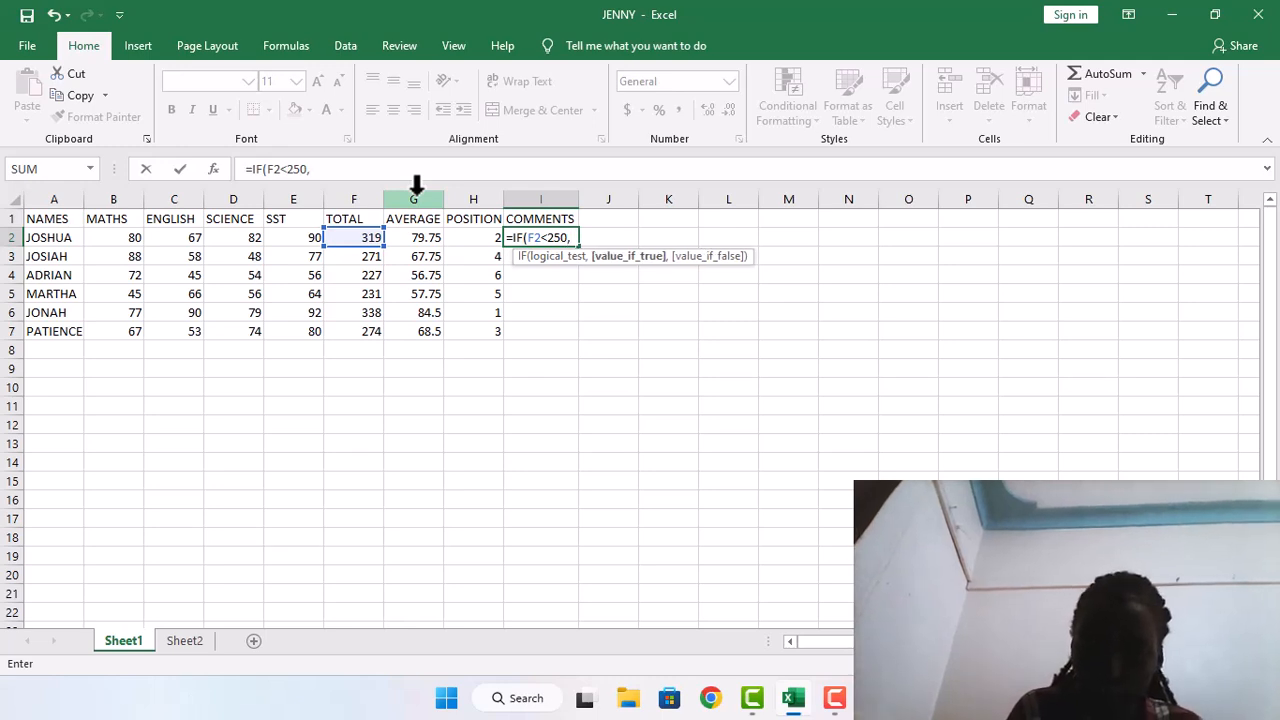
text("REPEAT")
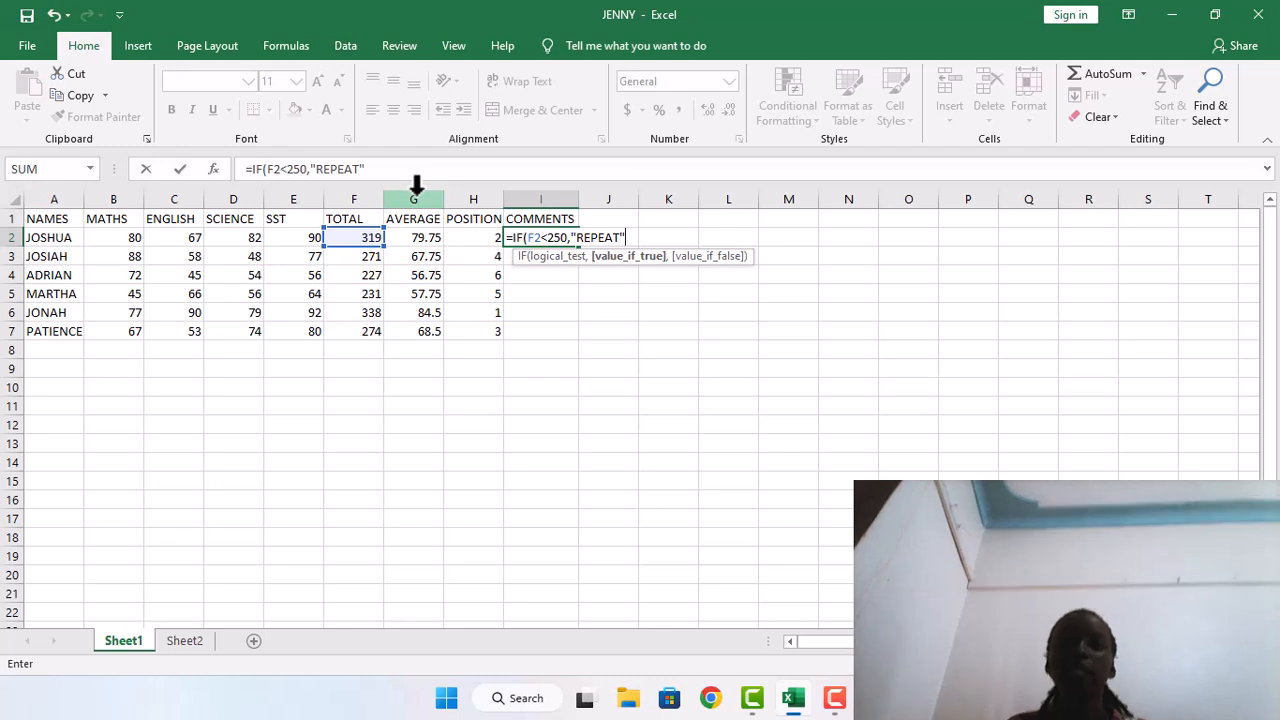
text(,)
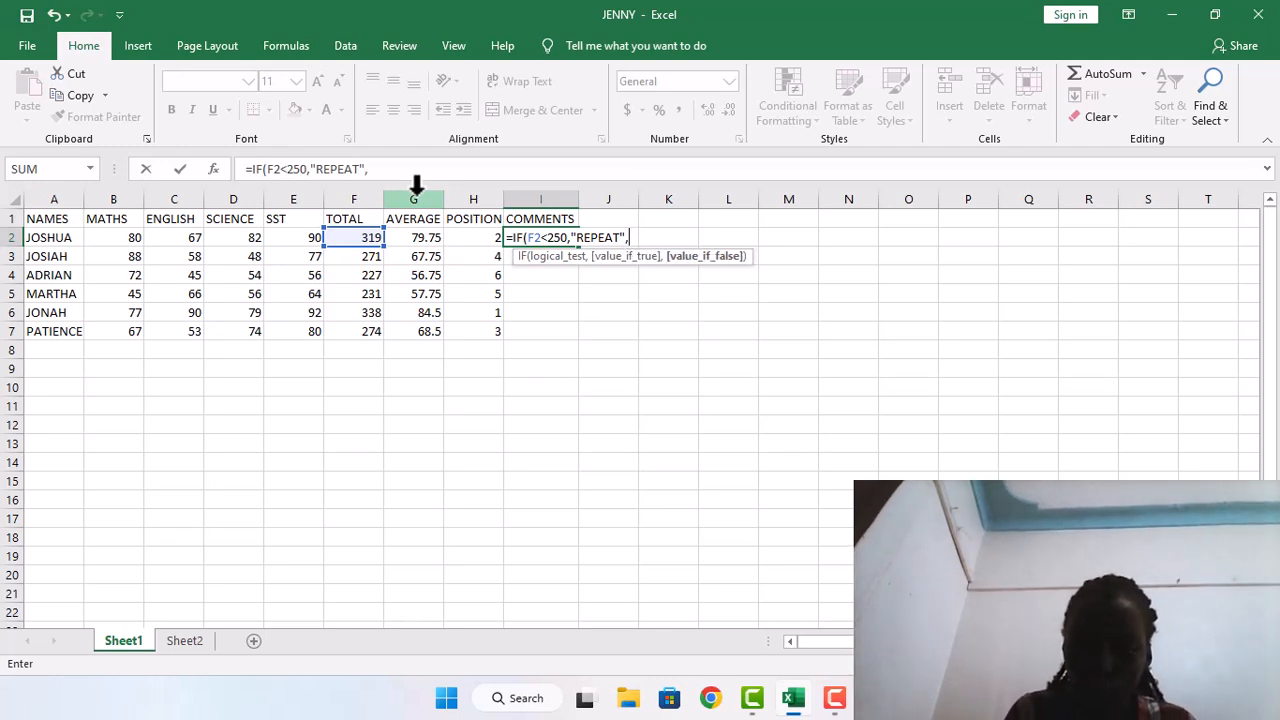
text(")
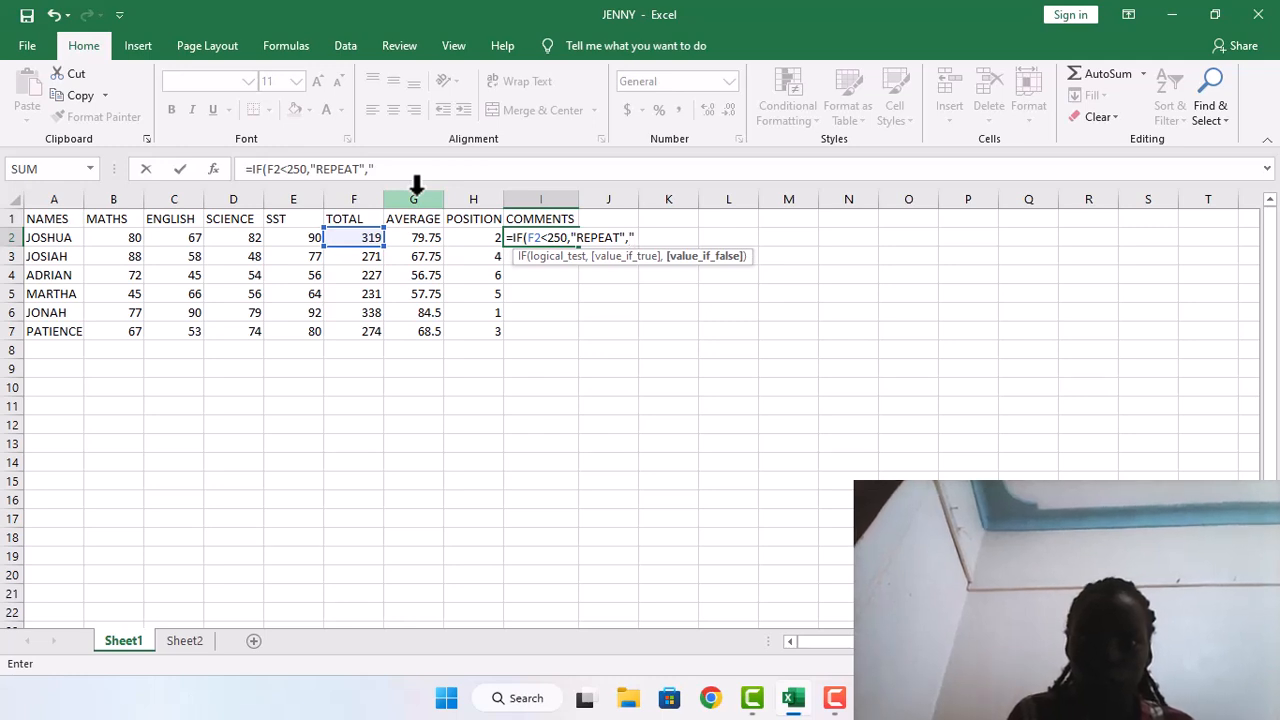
text(P)
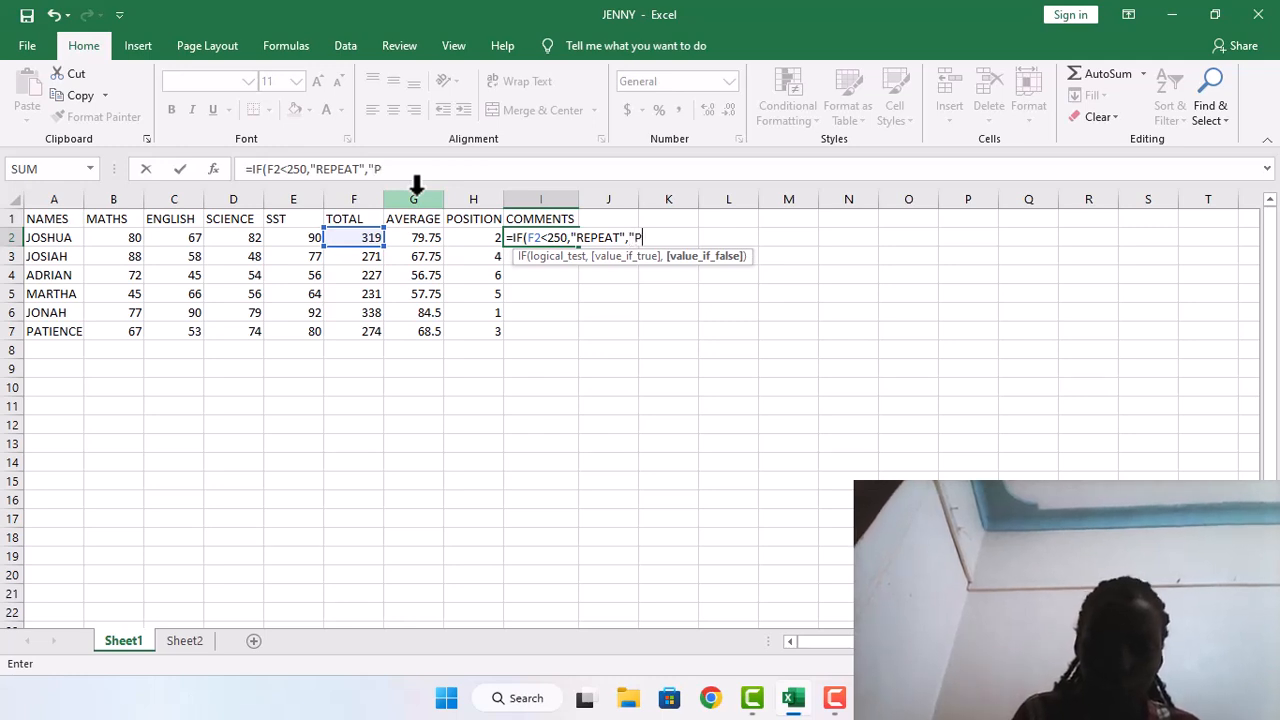
text(ROMO)
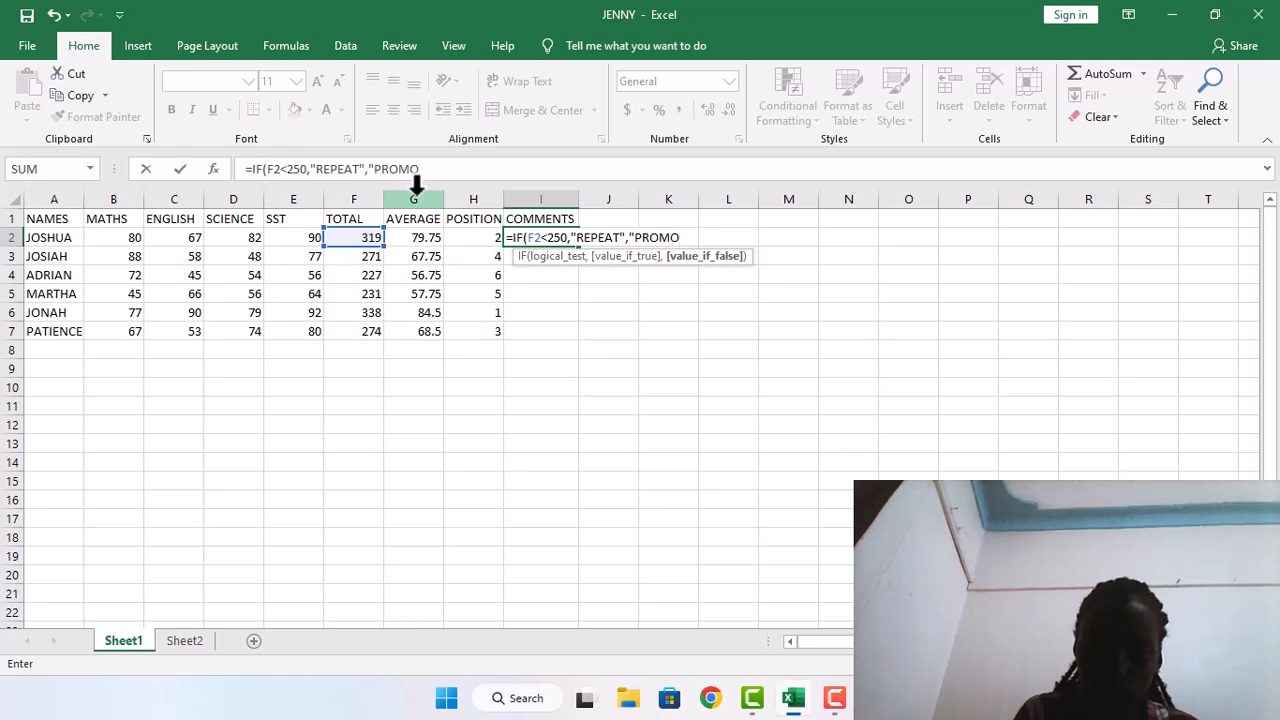
text(TED)
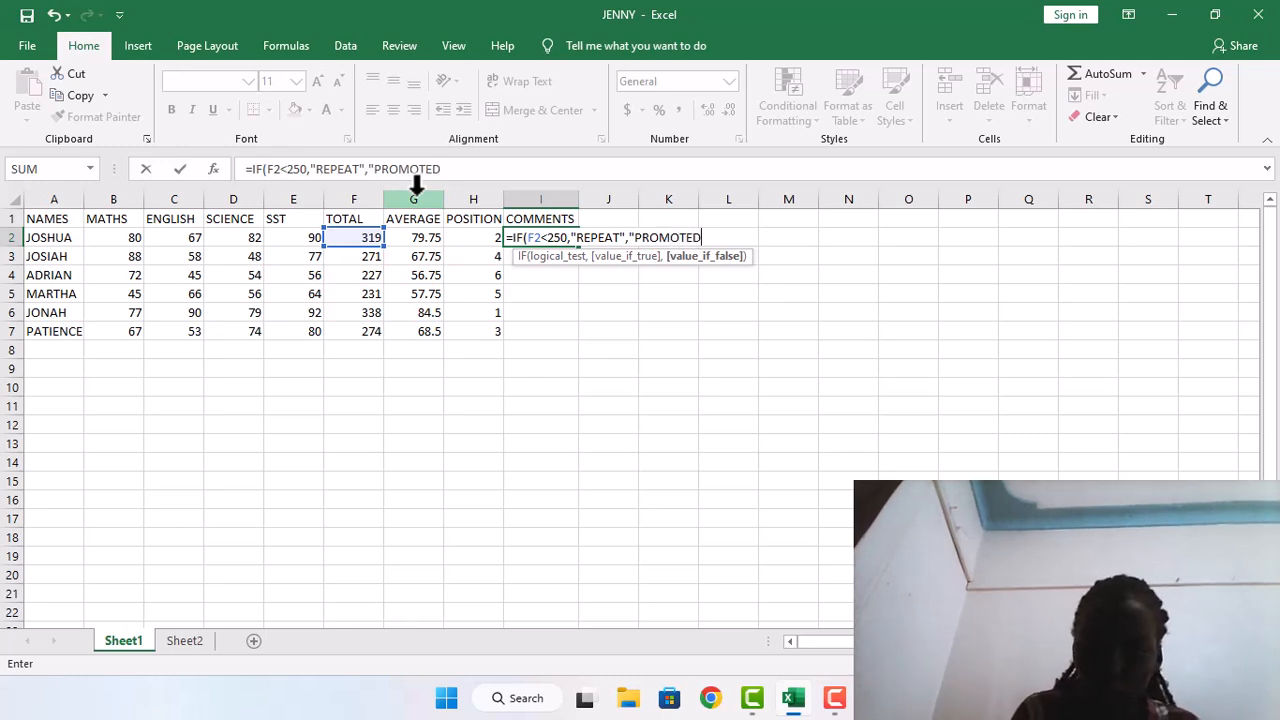
text(")
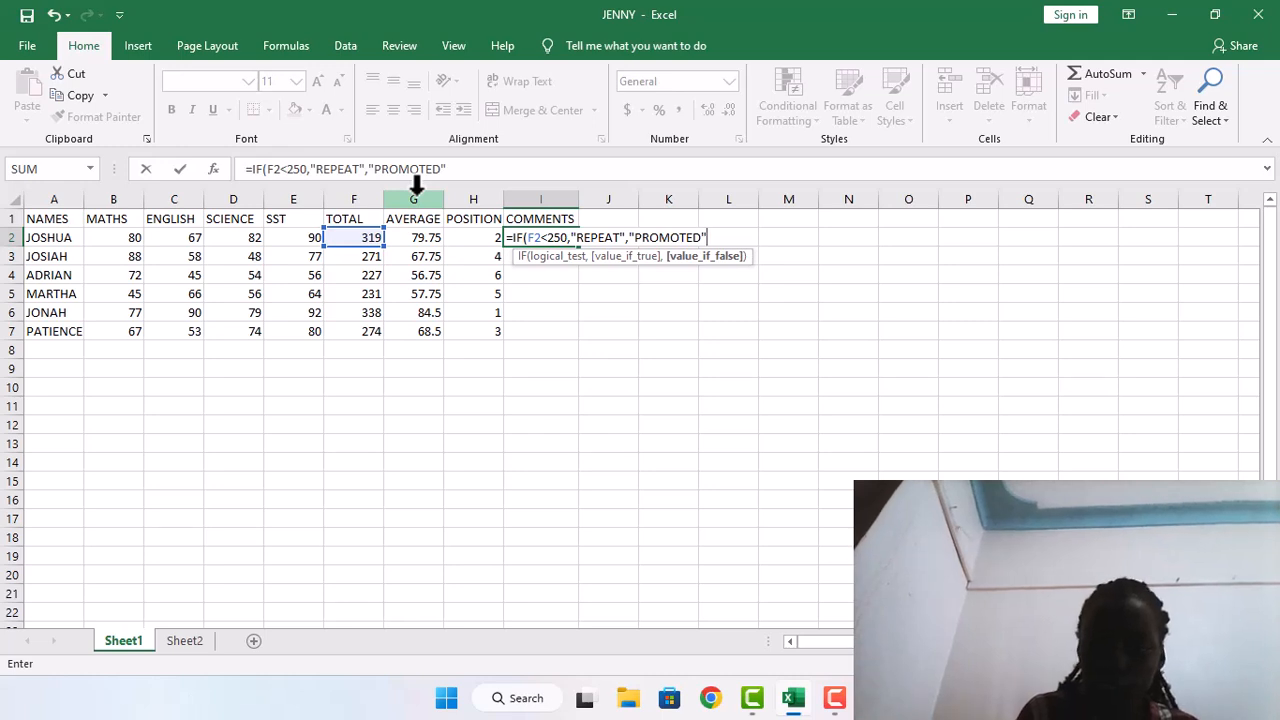
text())
key(Return)
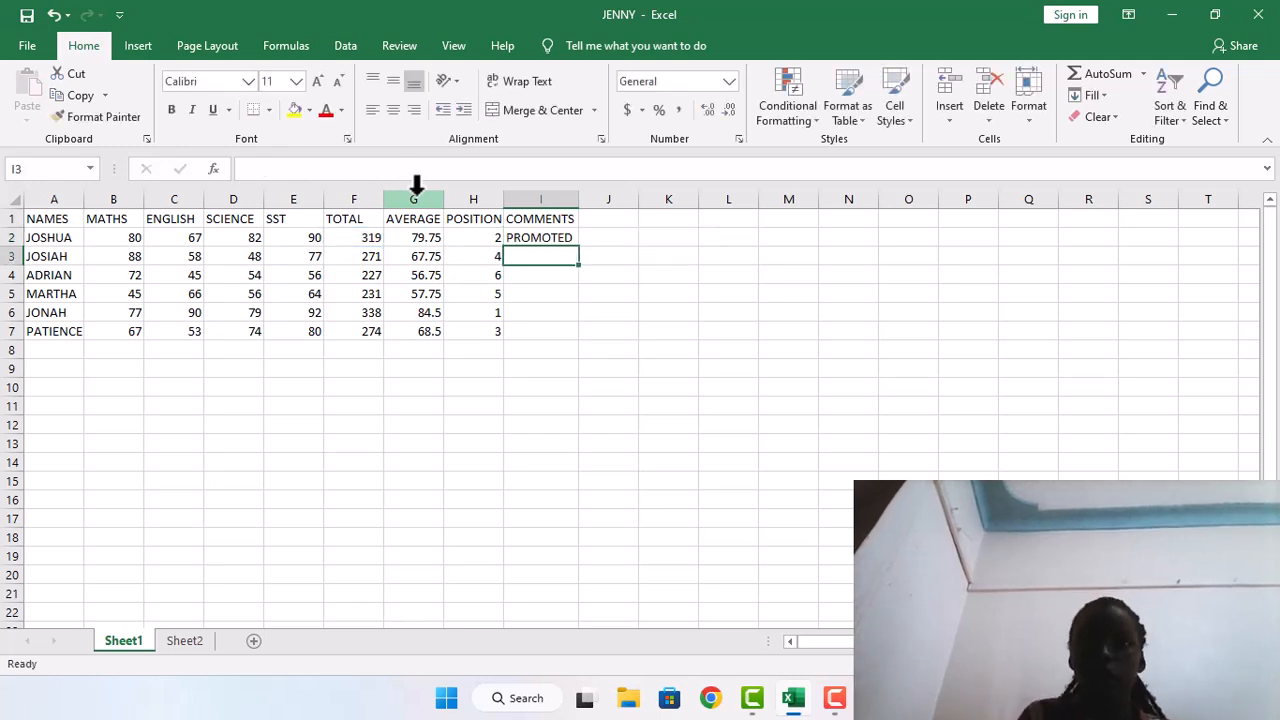
click(528, 238)
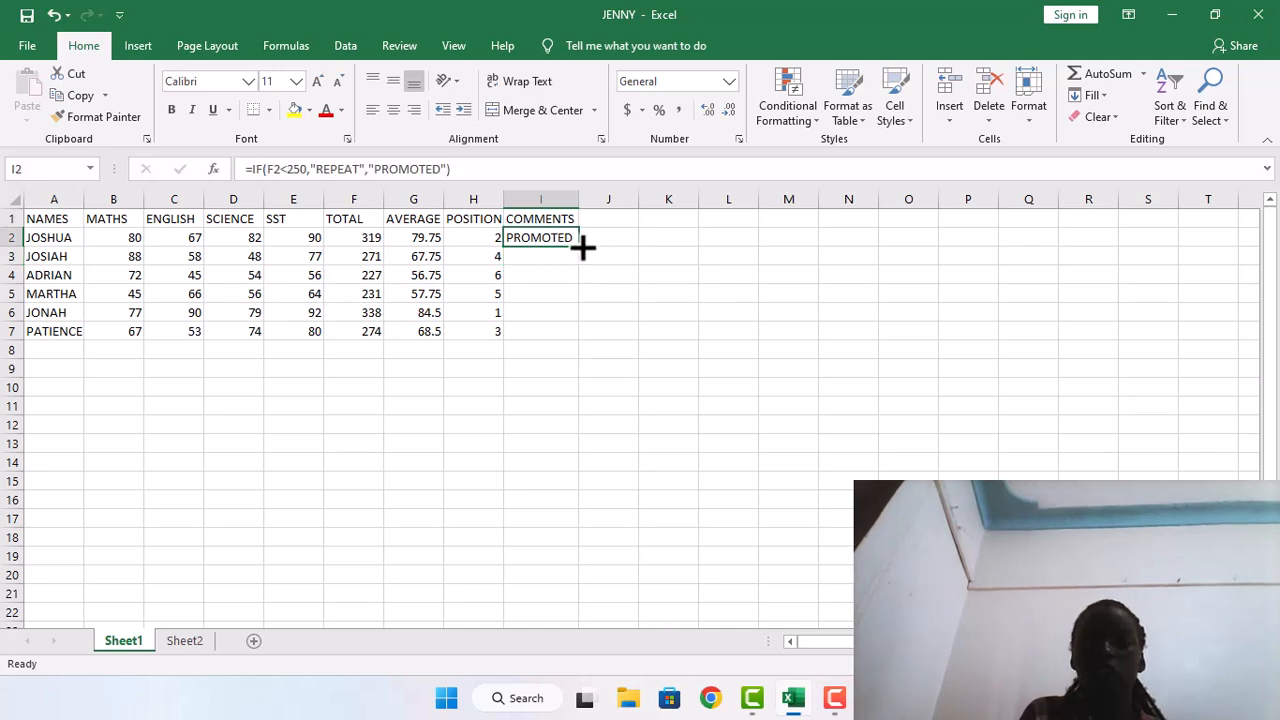
double_click(578, 245)
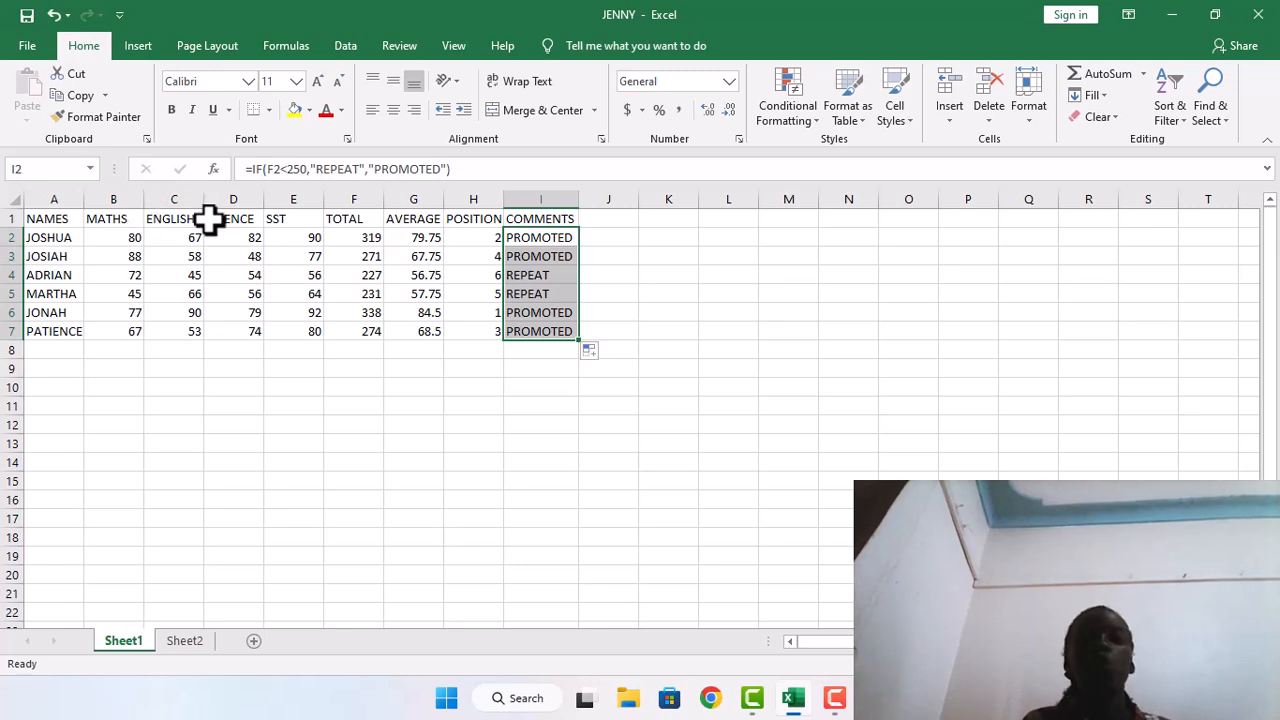
Insert a sheet column before the ENGLISH column and enter the heading GRADE in C1
click(168, 217)
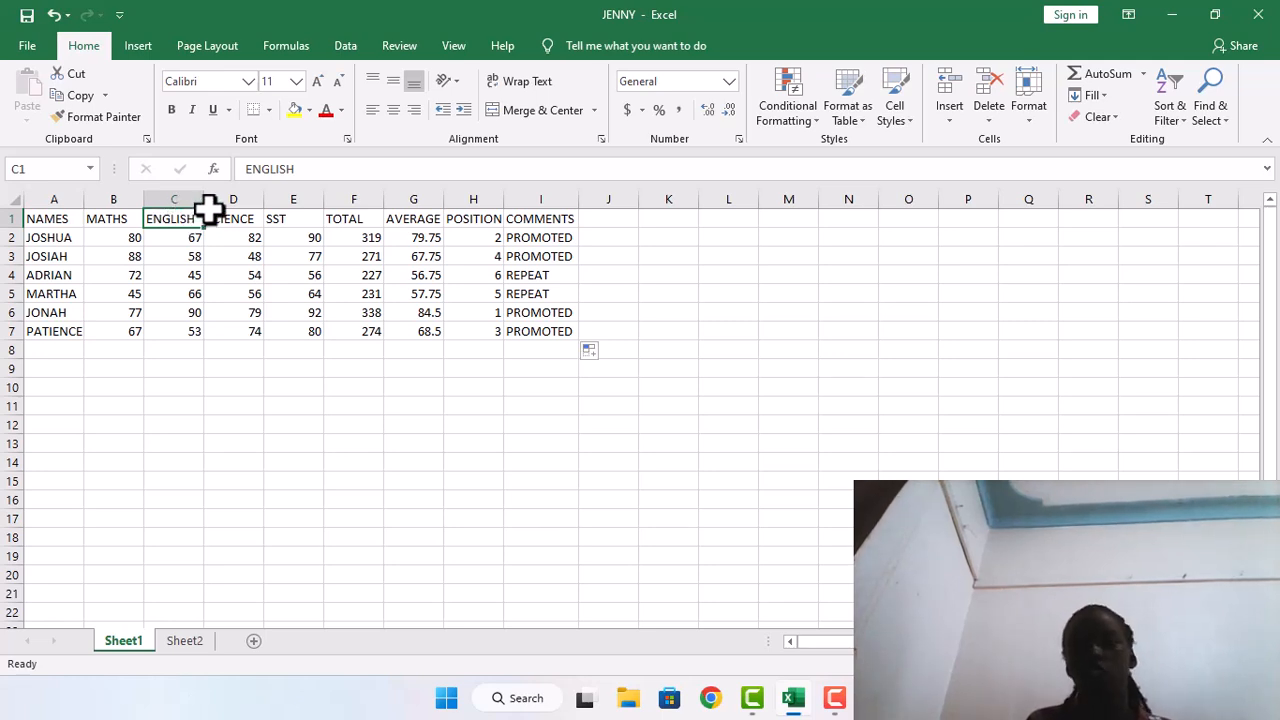
click(593, 45)
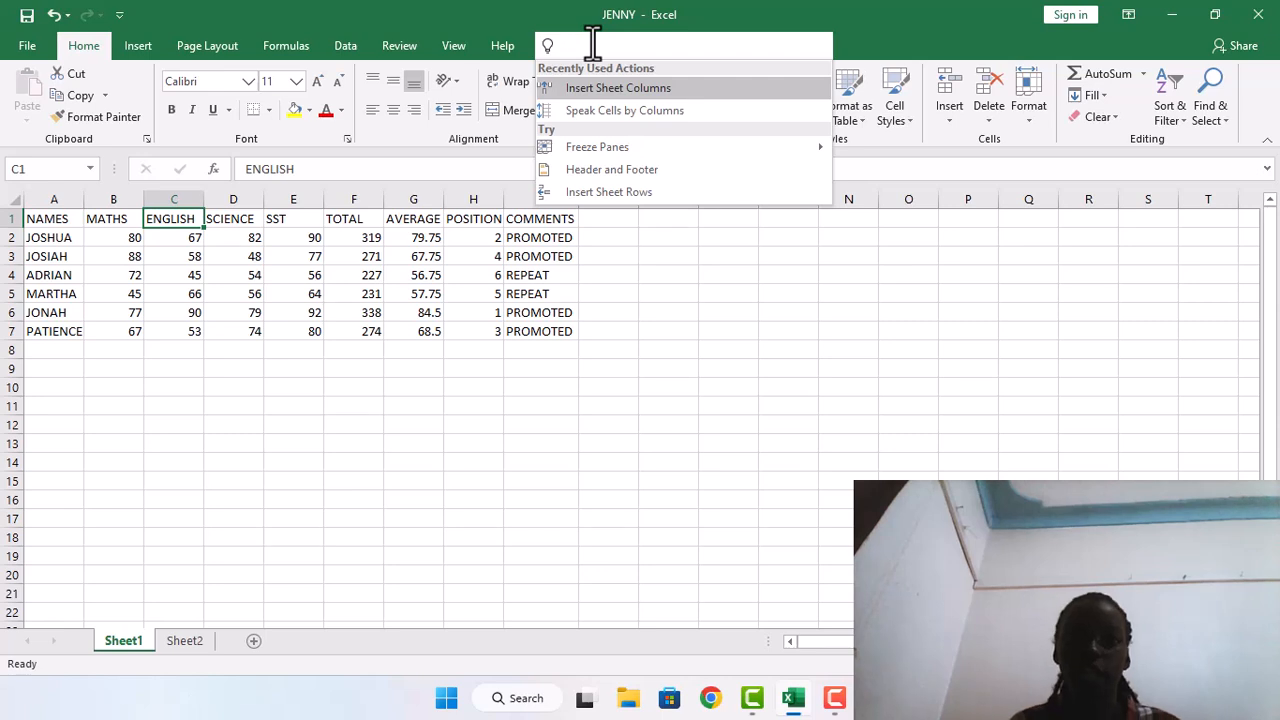
click(615, 88)
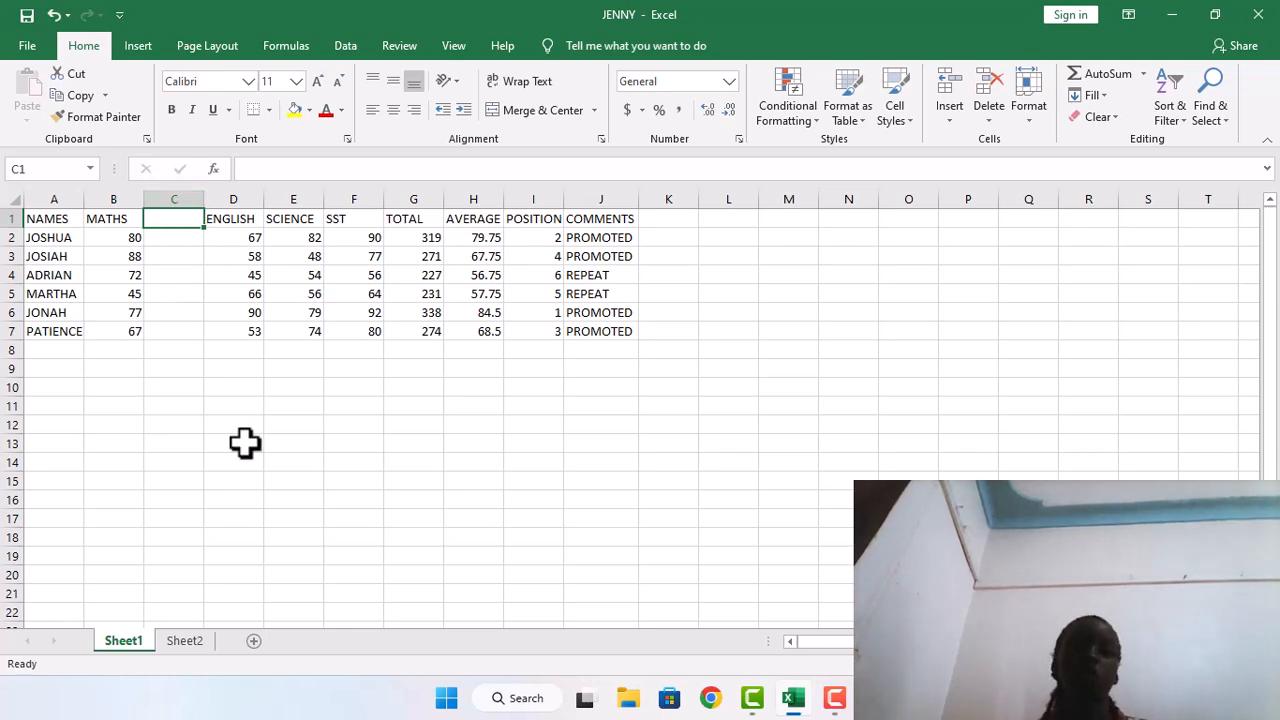
text(GRADE)
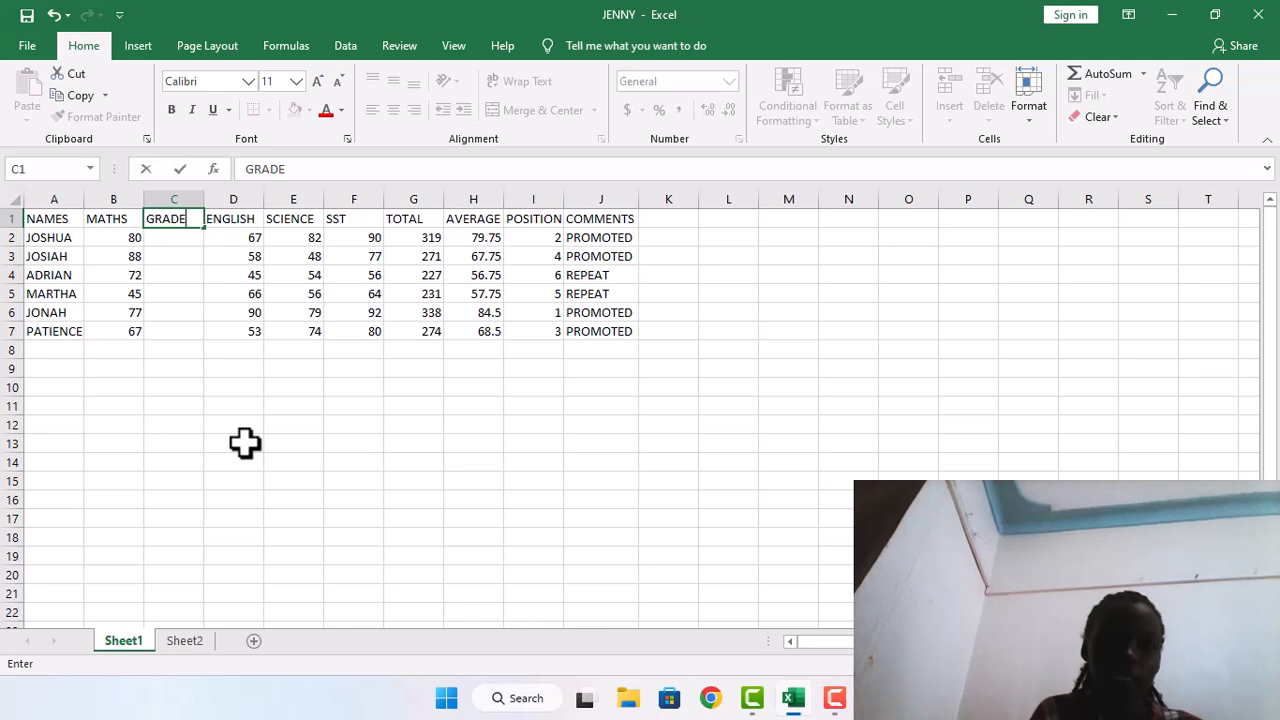
key(Return)
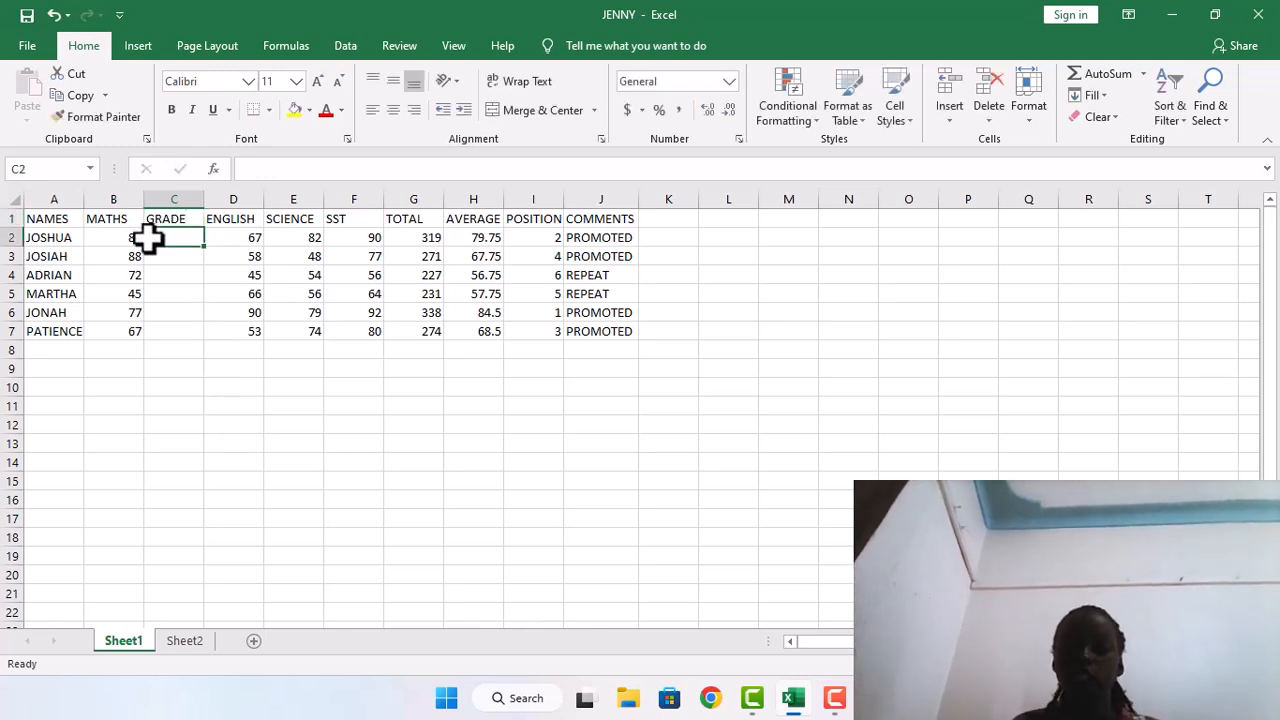
click(602, 141)
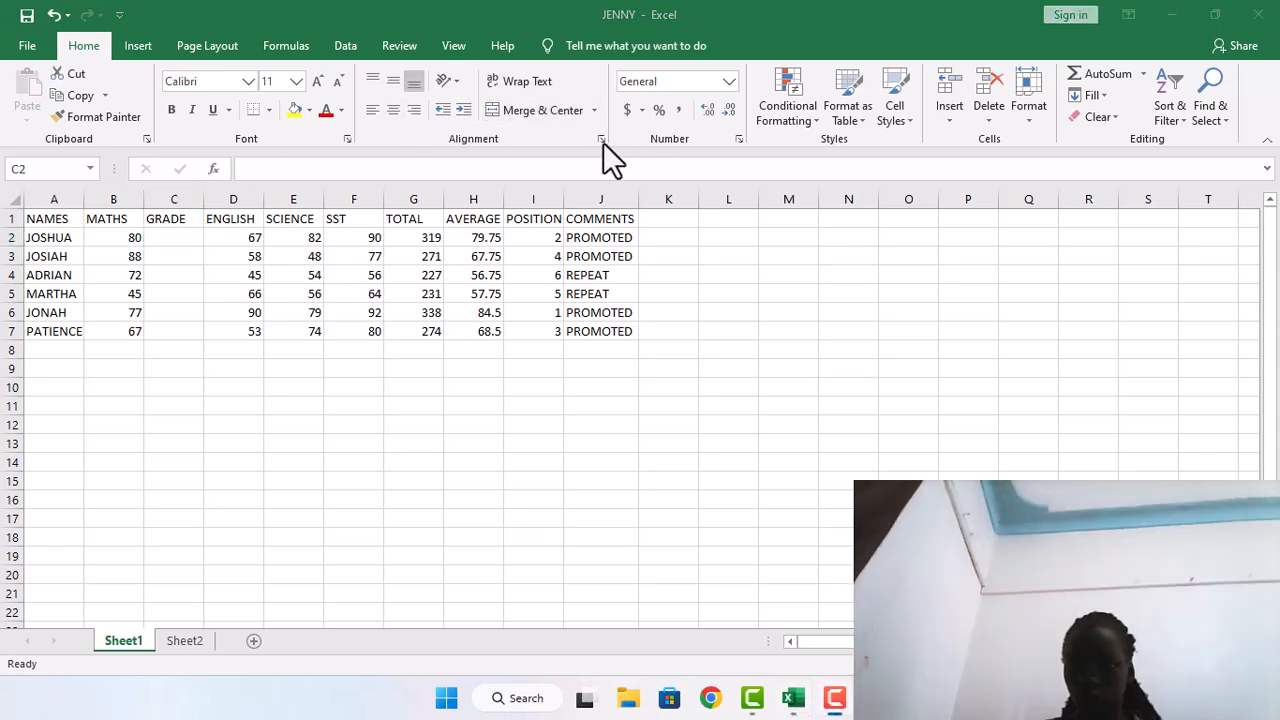
Begin the MATHS grade formula in C2 with =IF(B2>80,"D1", as the first condition
click(163, 235)
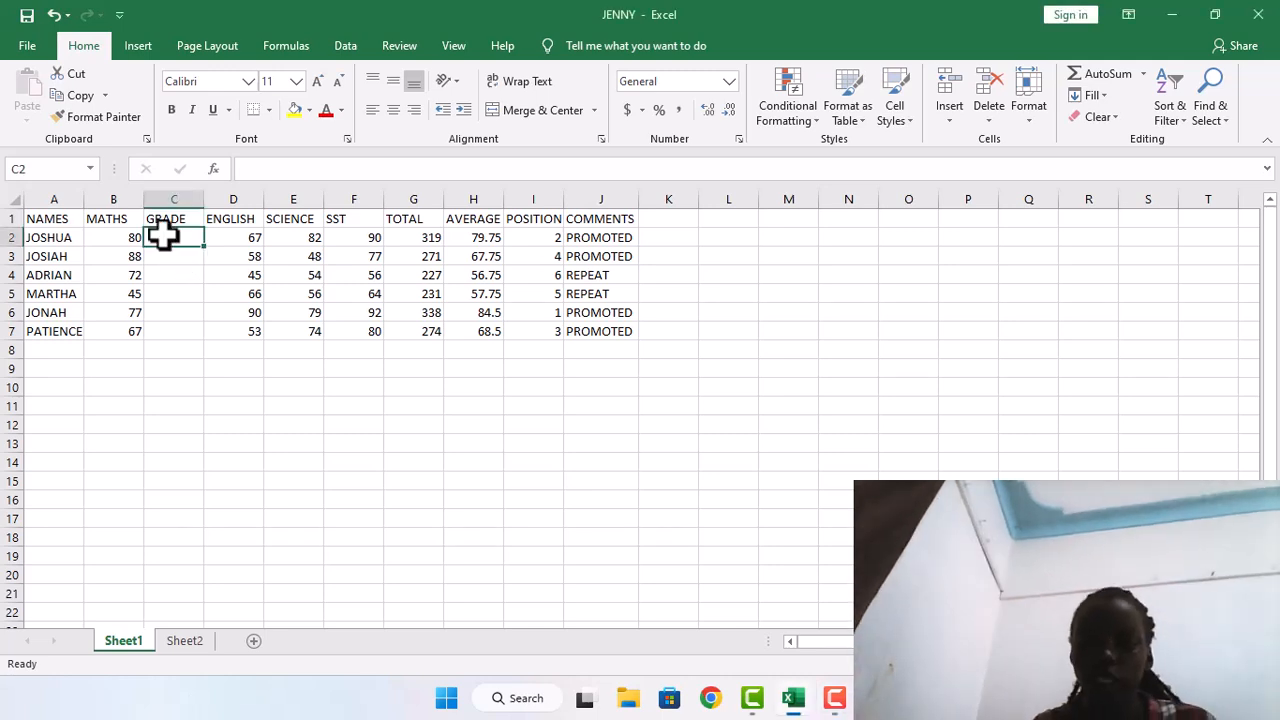
text(=IF)
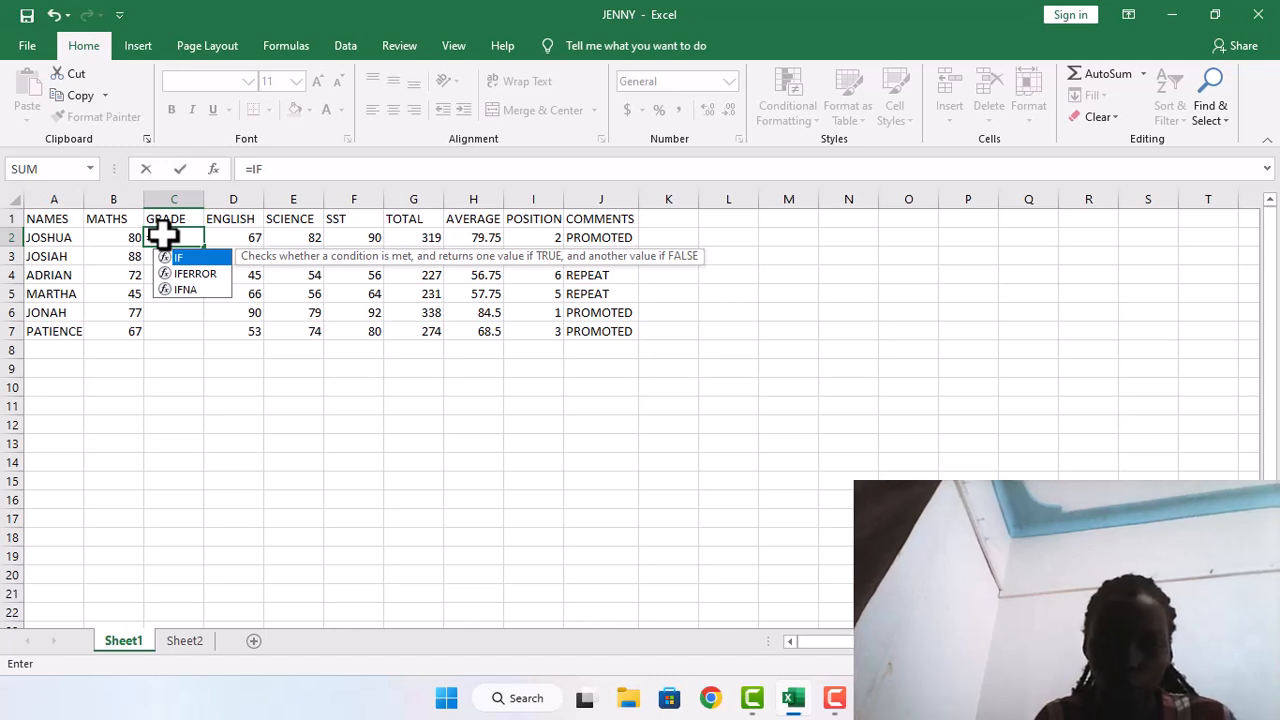
text(()
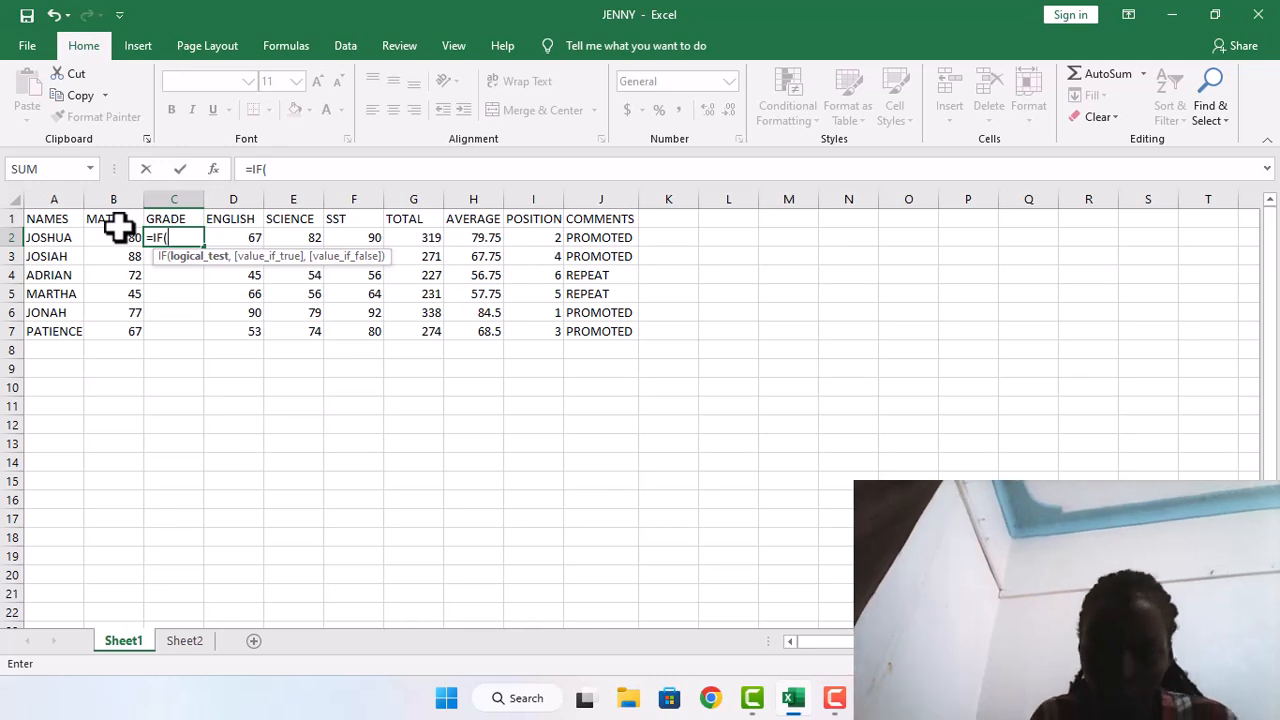
text(B2)
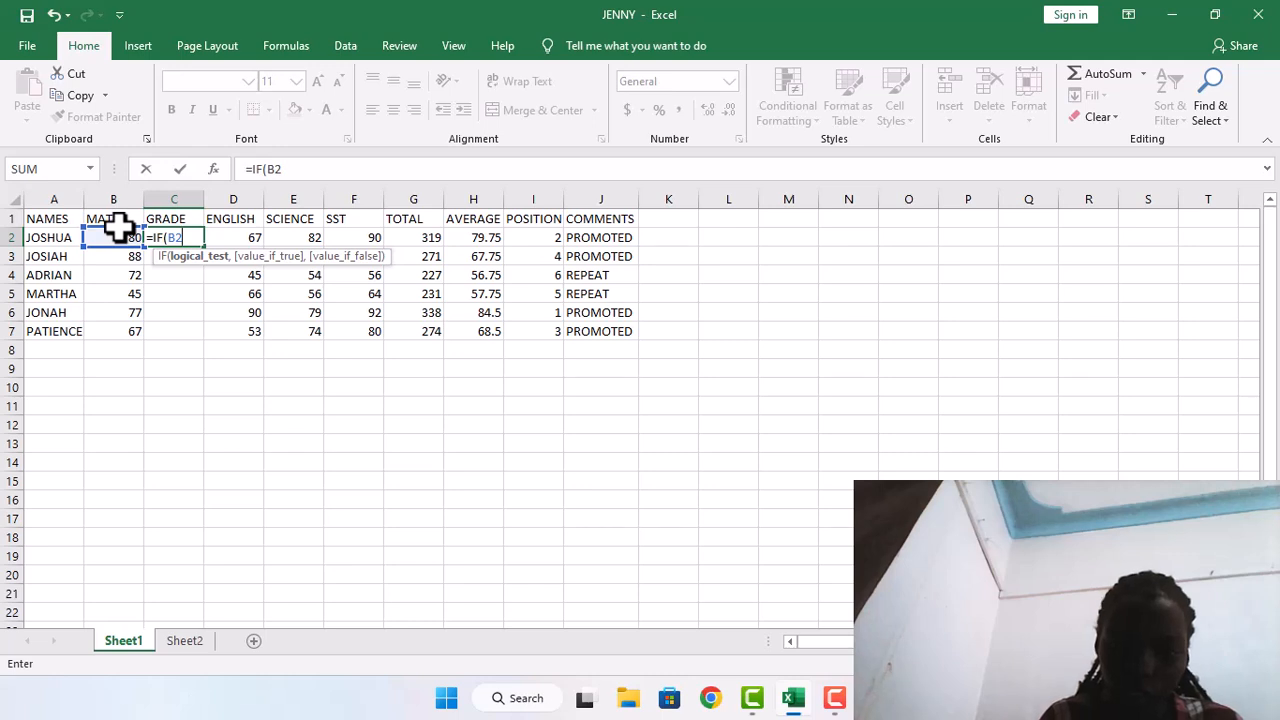
text(>)
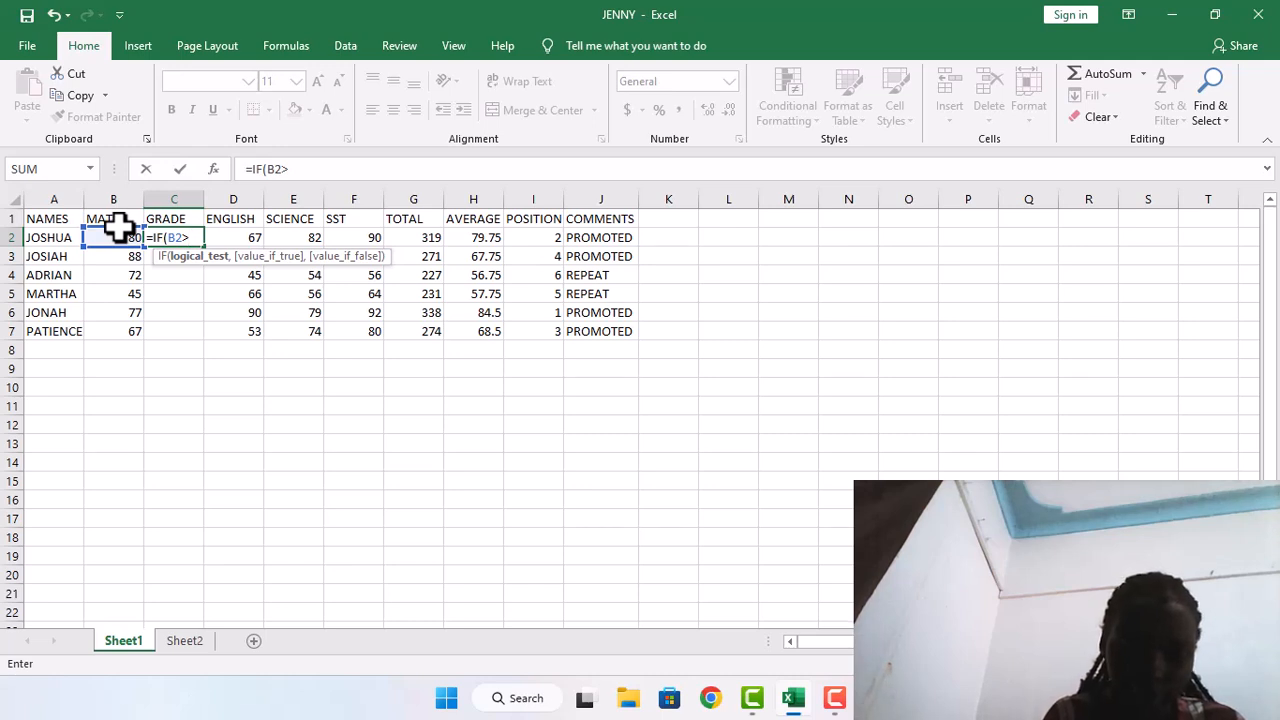
text(80)
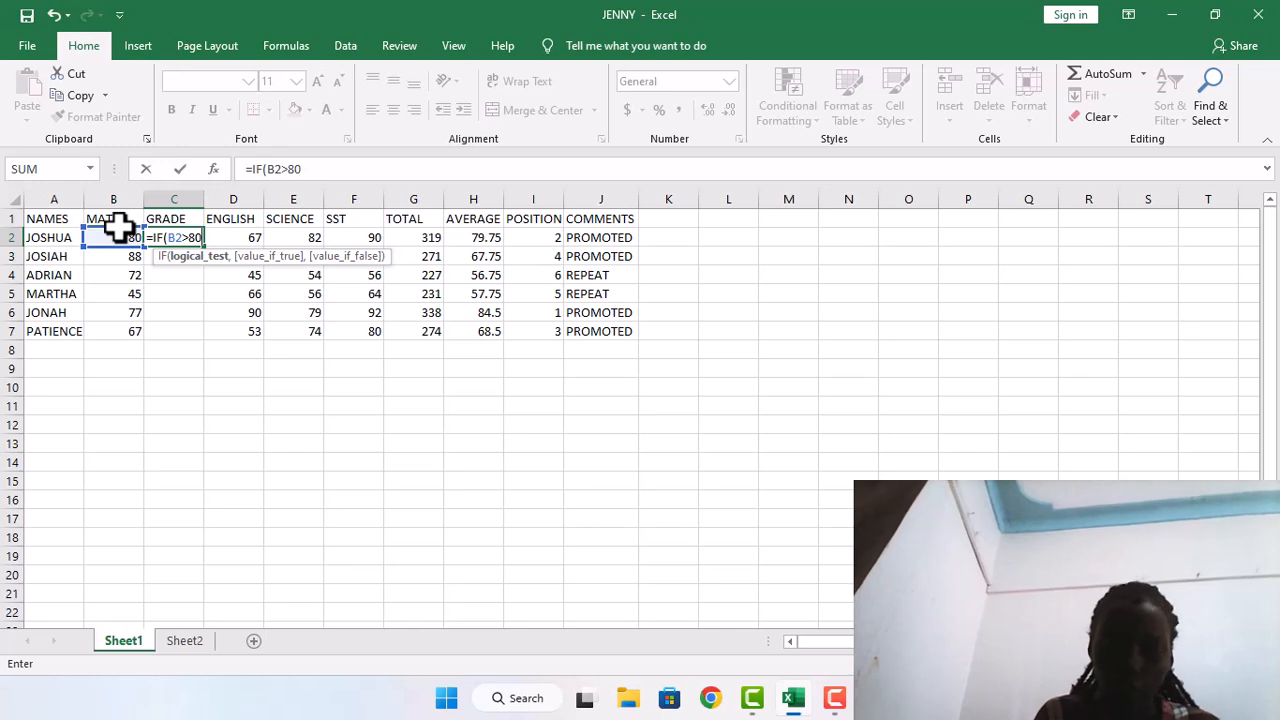
text(,)
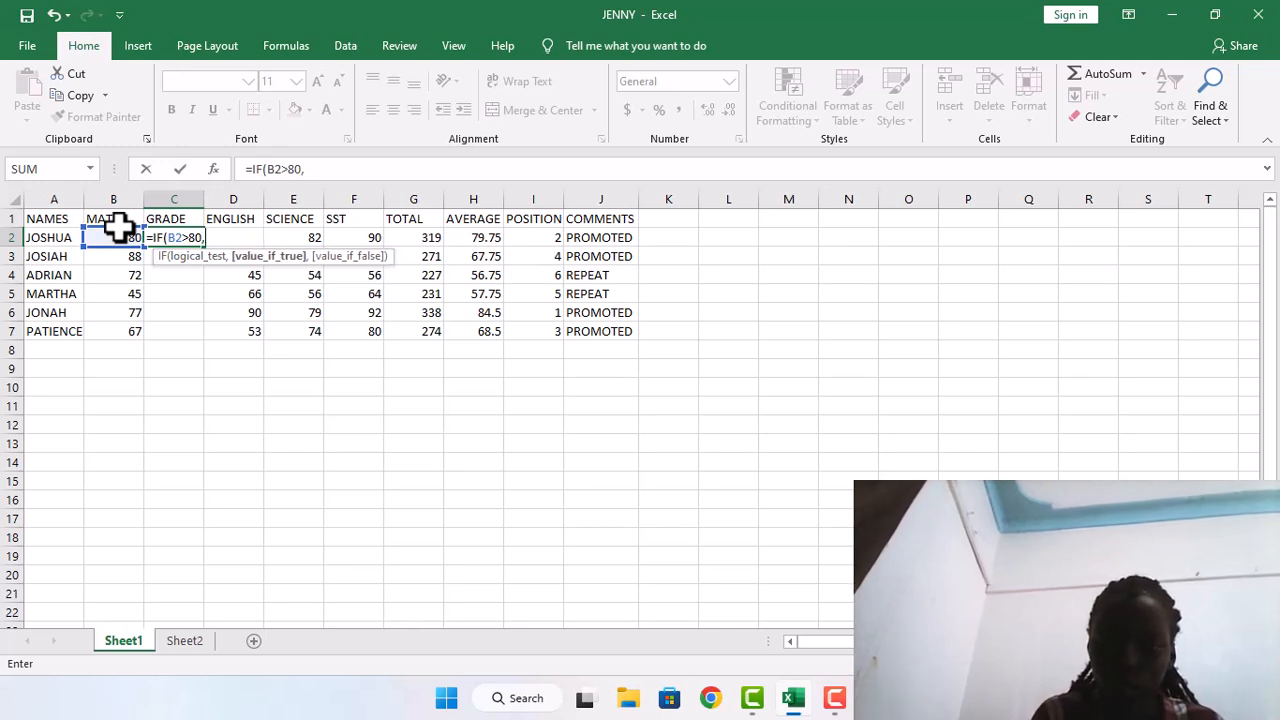
text(")
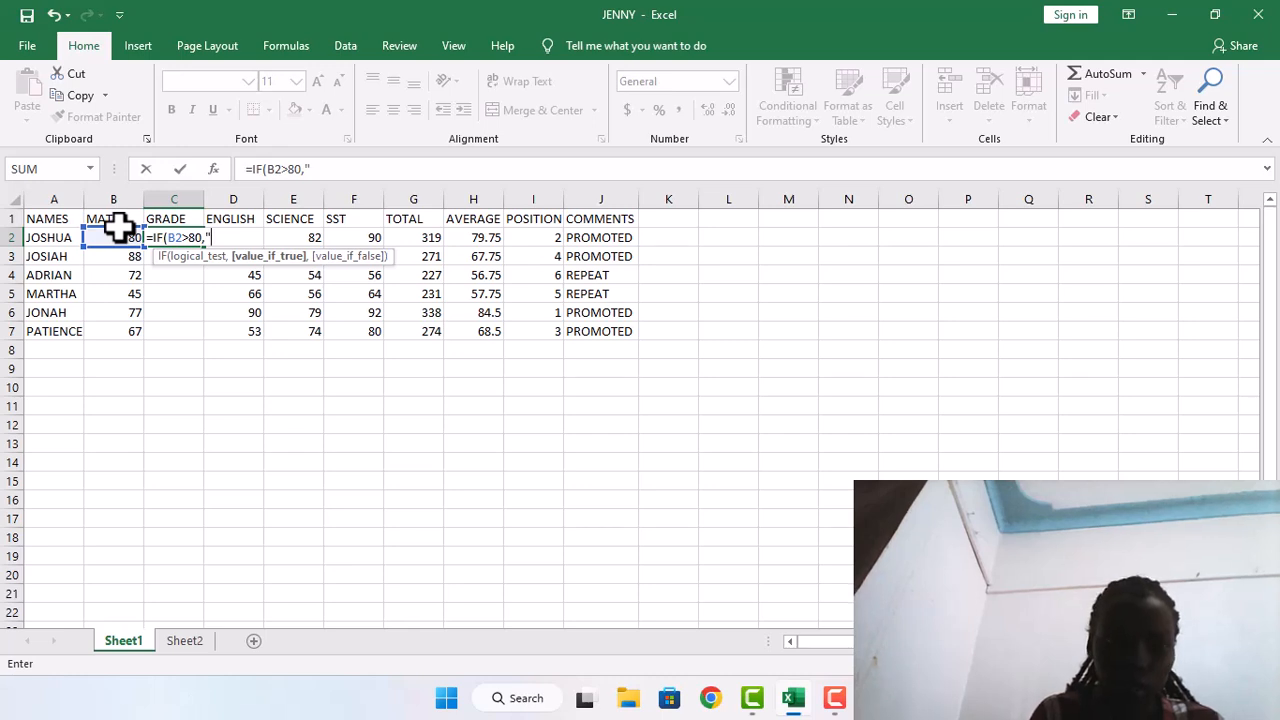
text(D1)
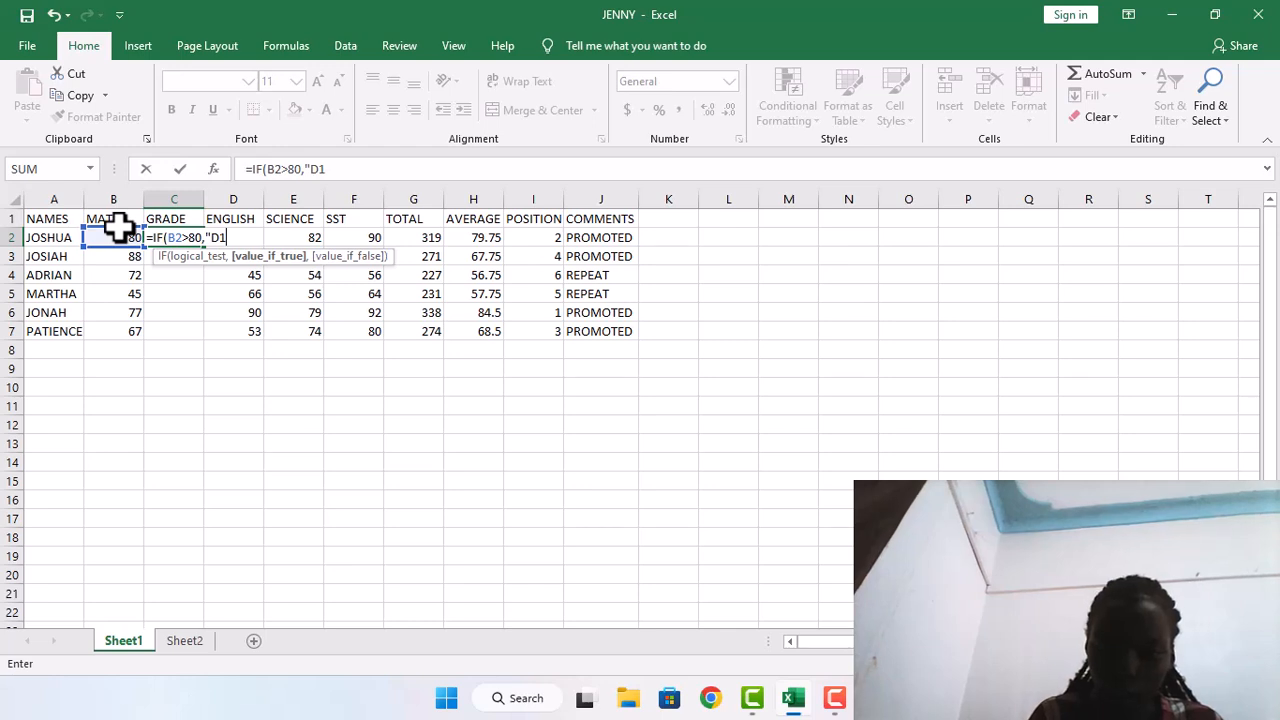
text(")
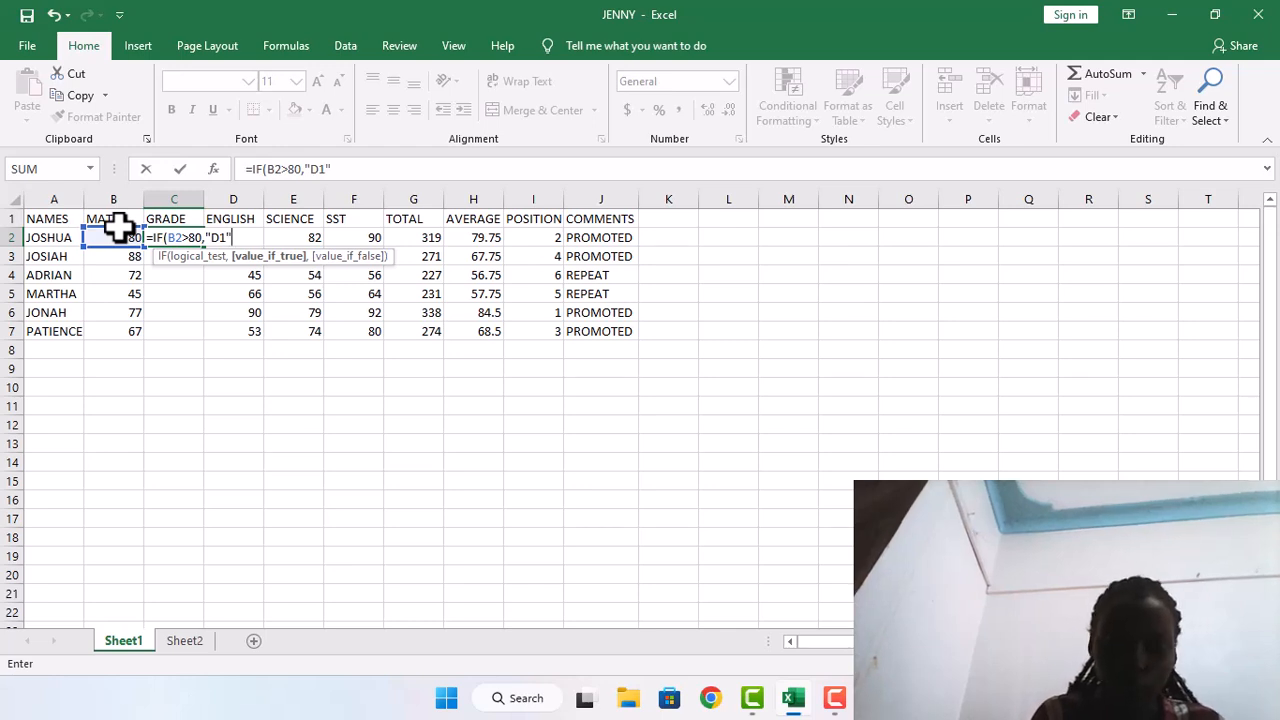
text(,)
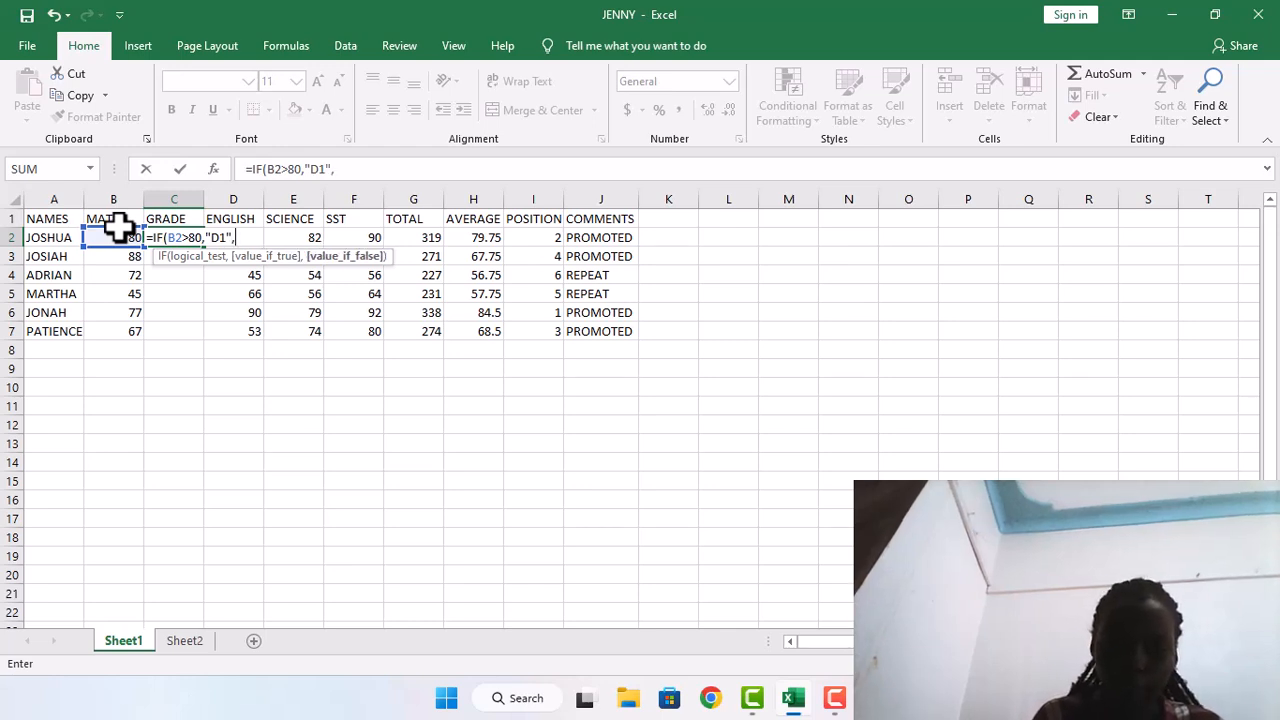
text(IF)
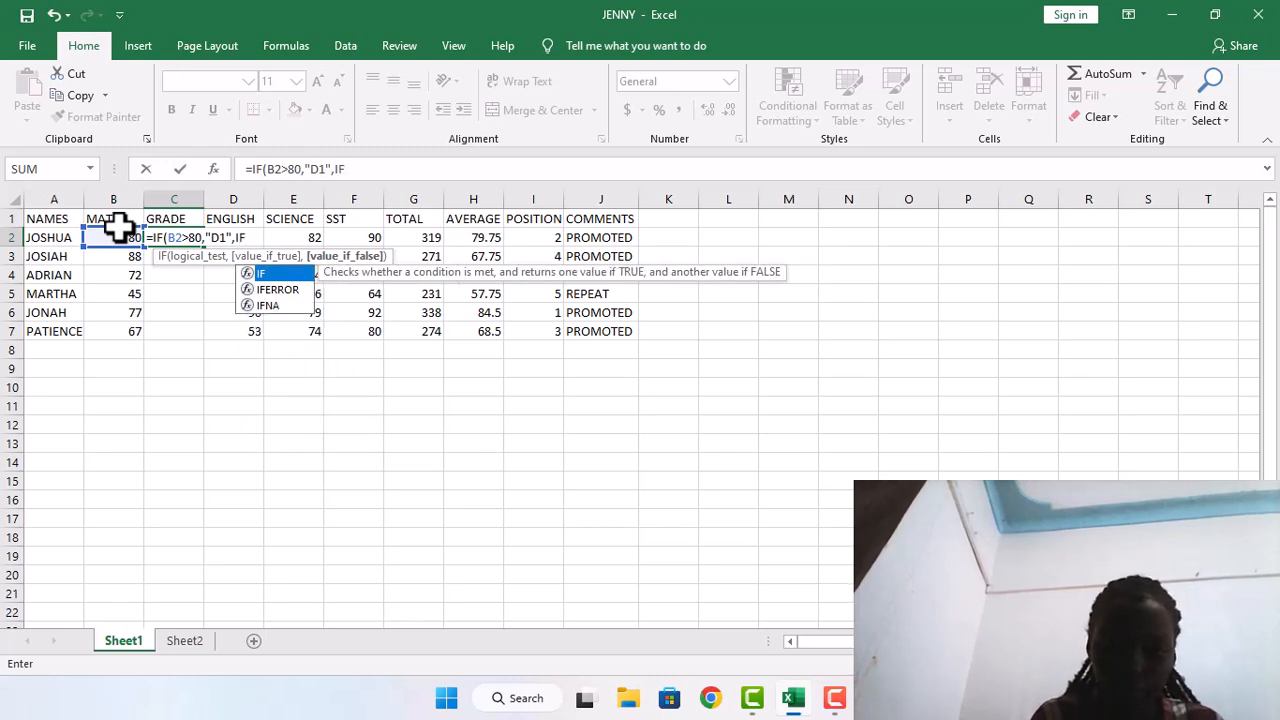
text(()
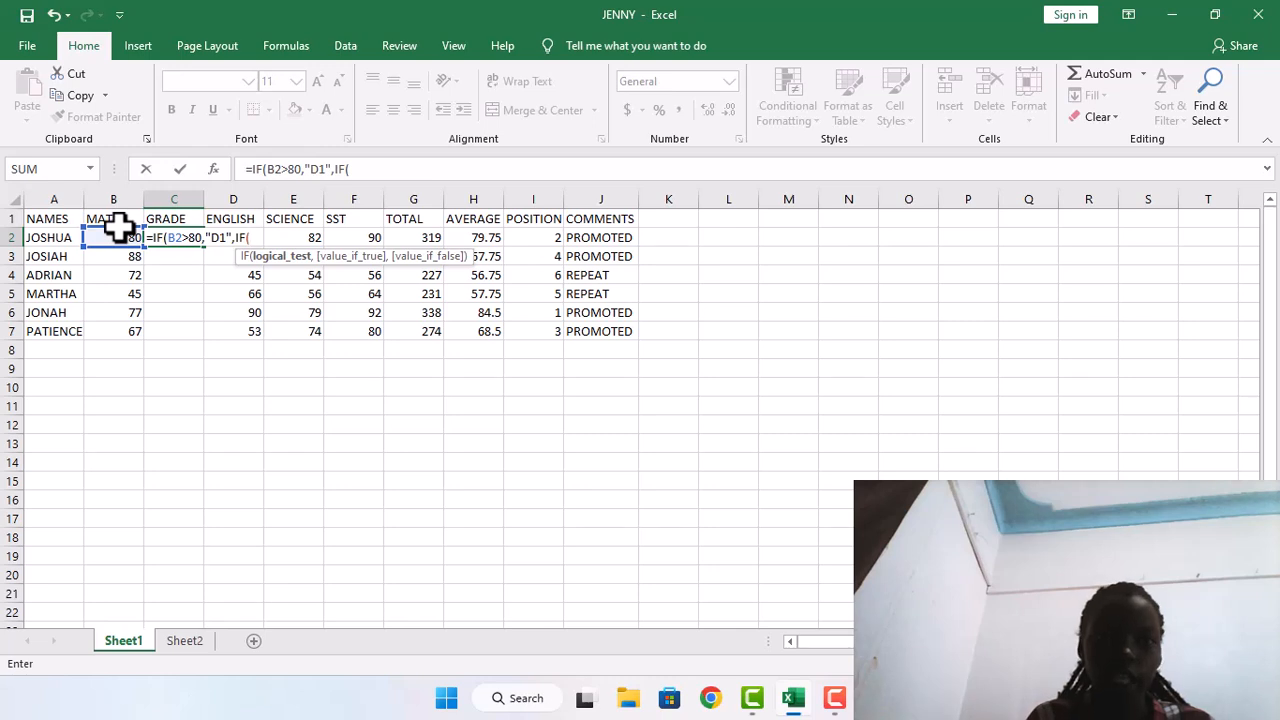
text(B2)
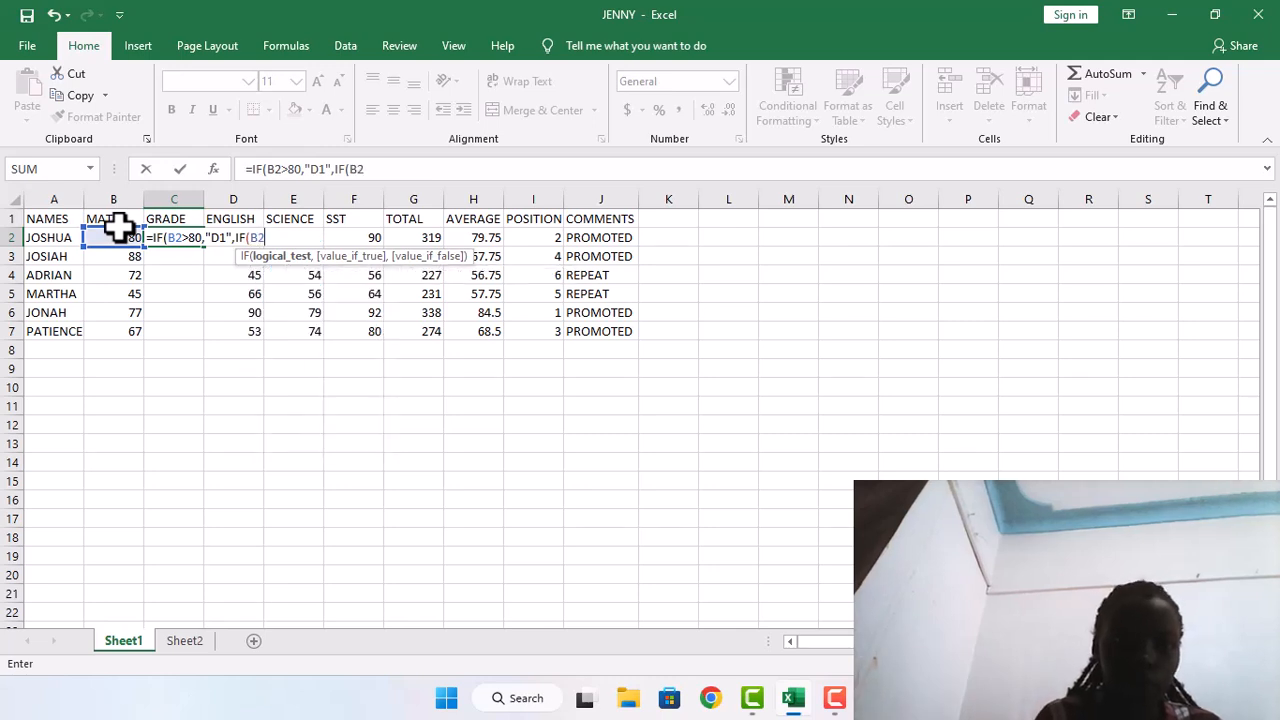
text(>)
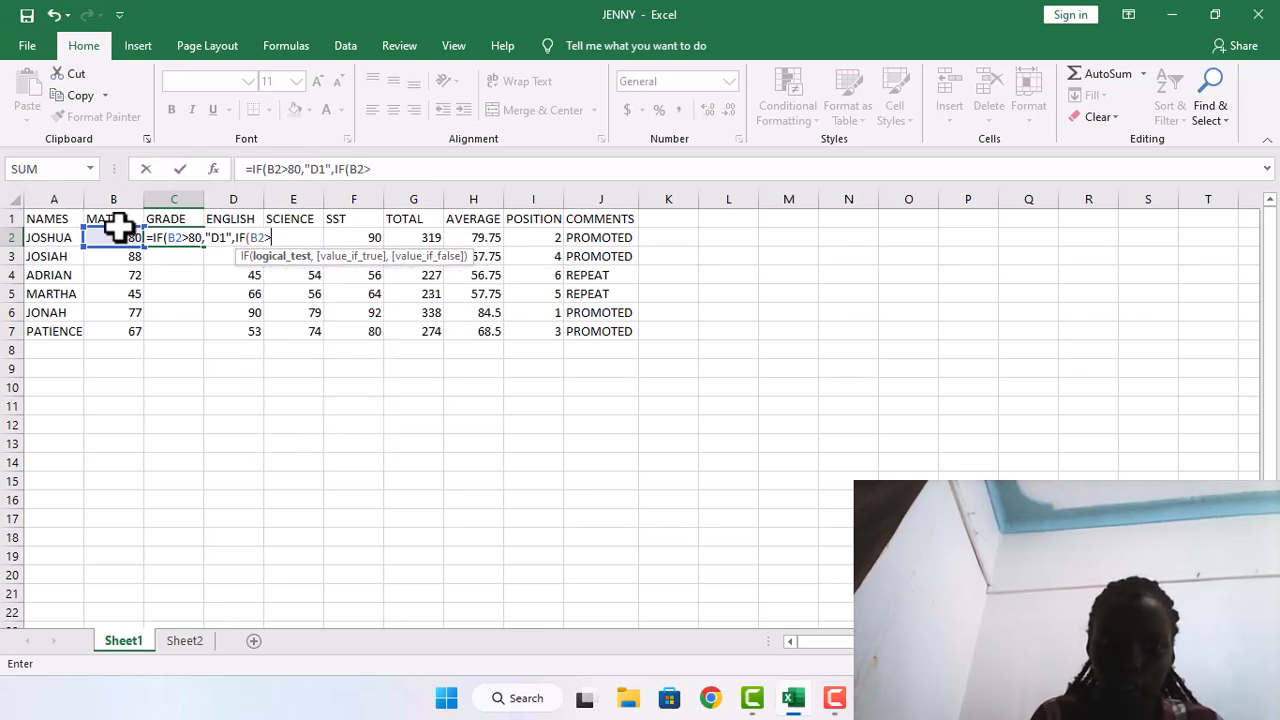
text(75)
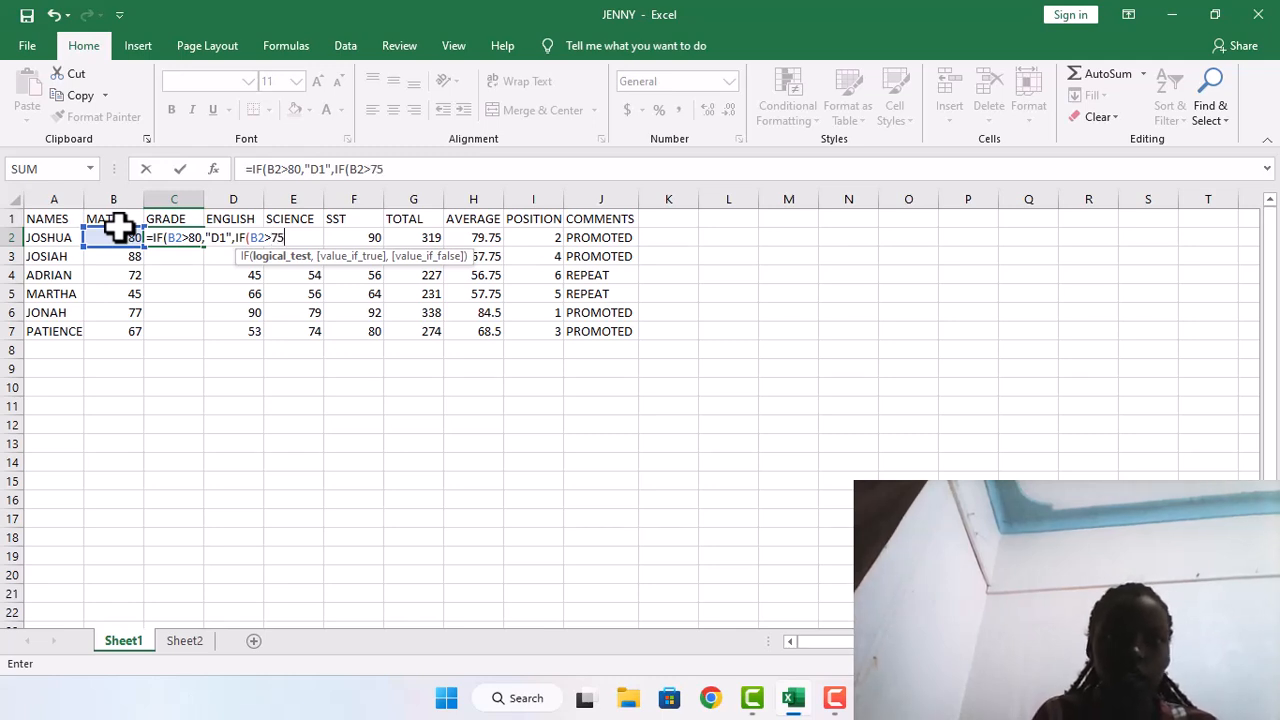
text(,)
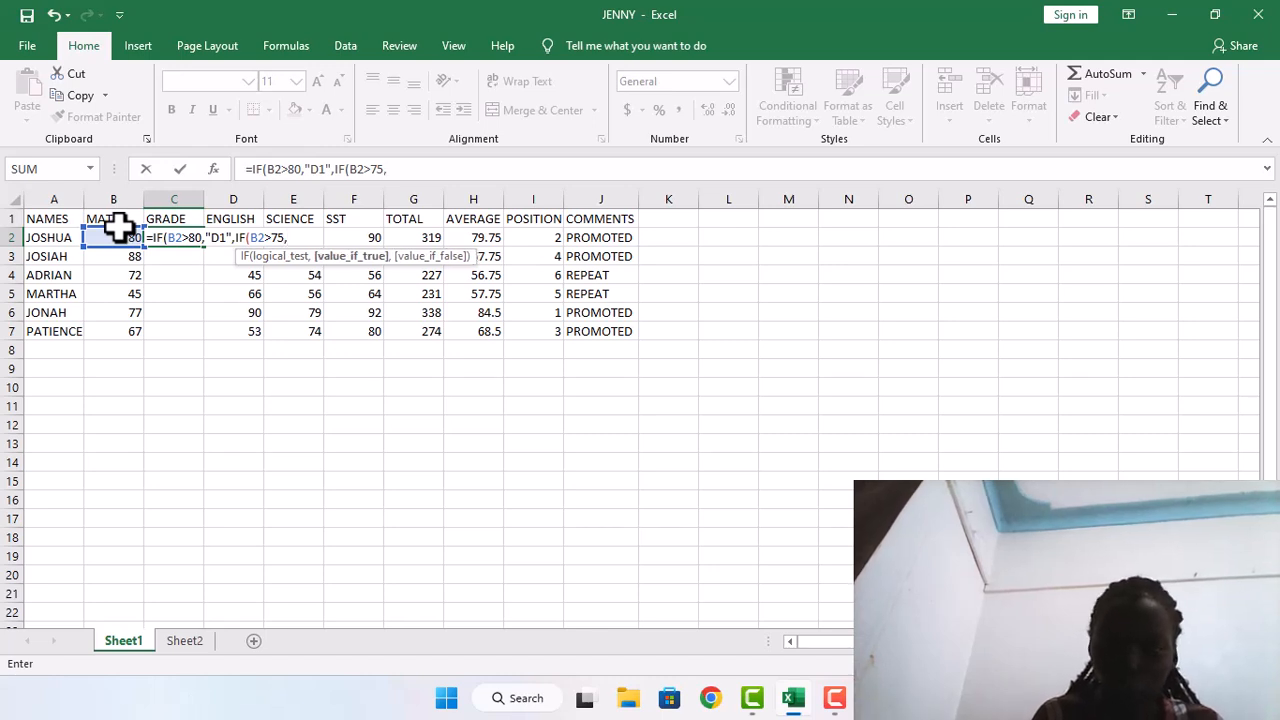
text(")
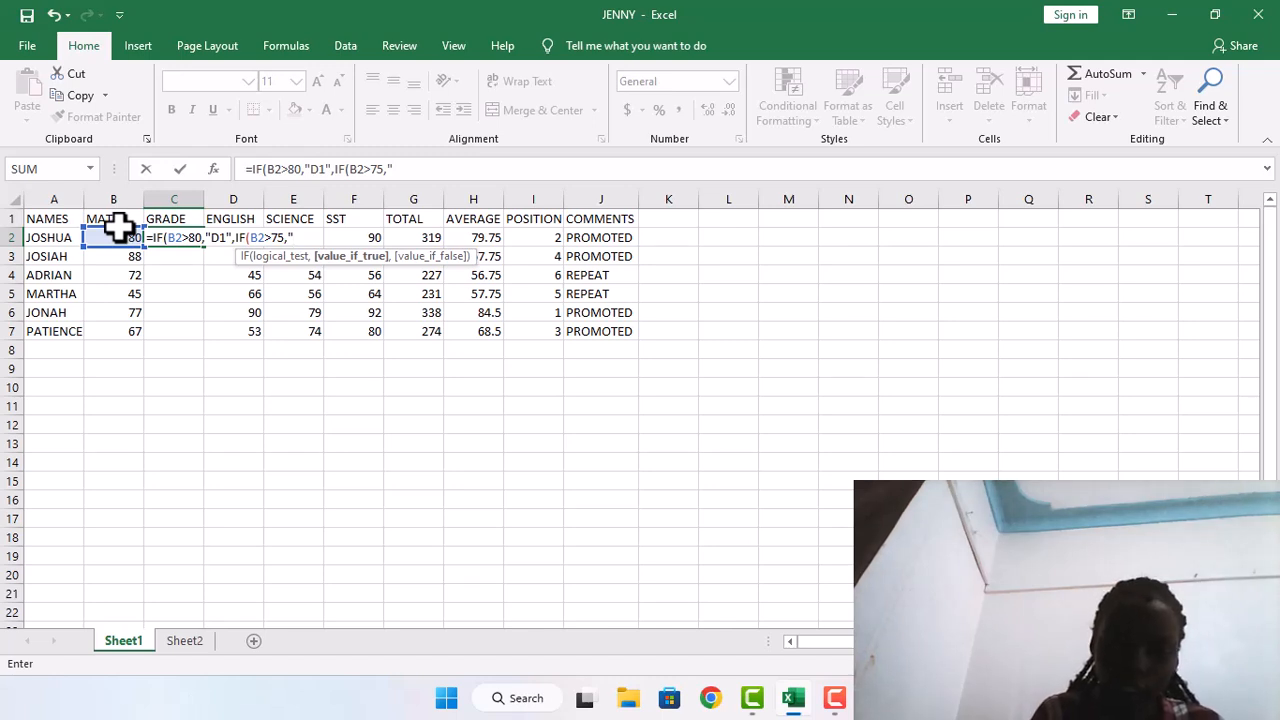
Extend the C2 grade formula with the nested condition IF(B2>75,"D2",
text(D)
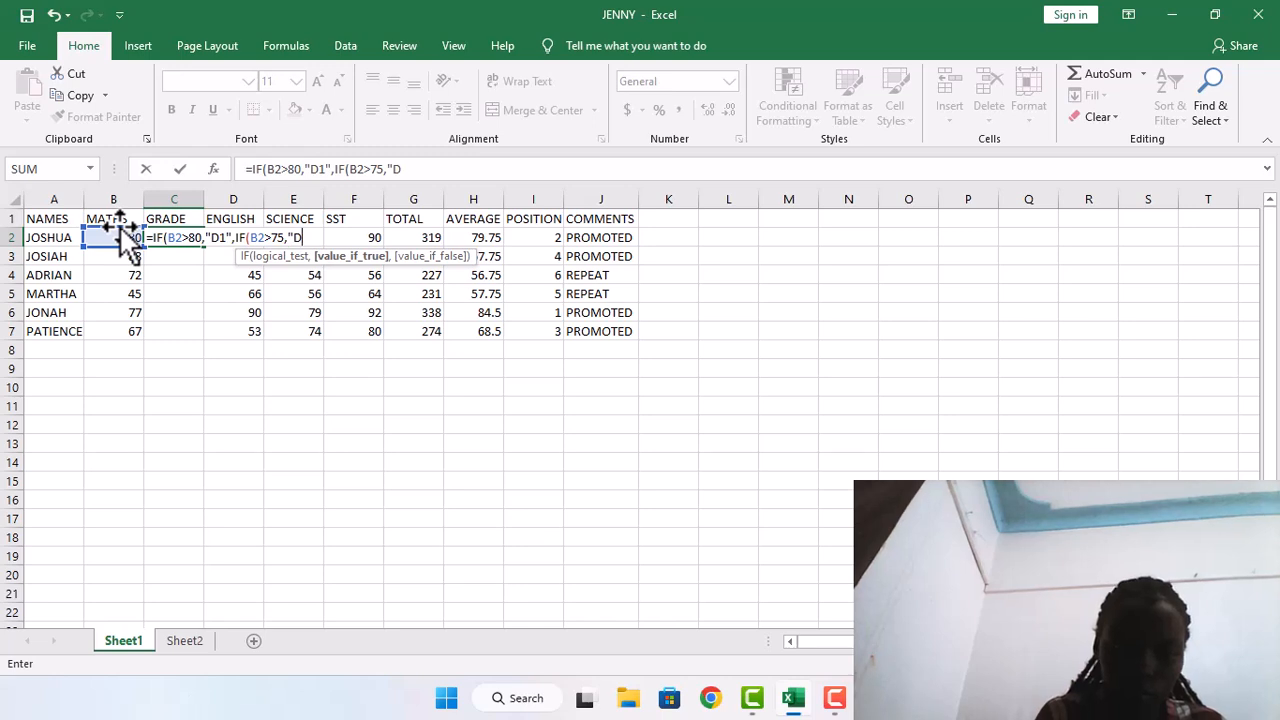
text(2")
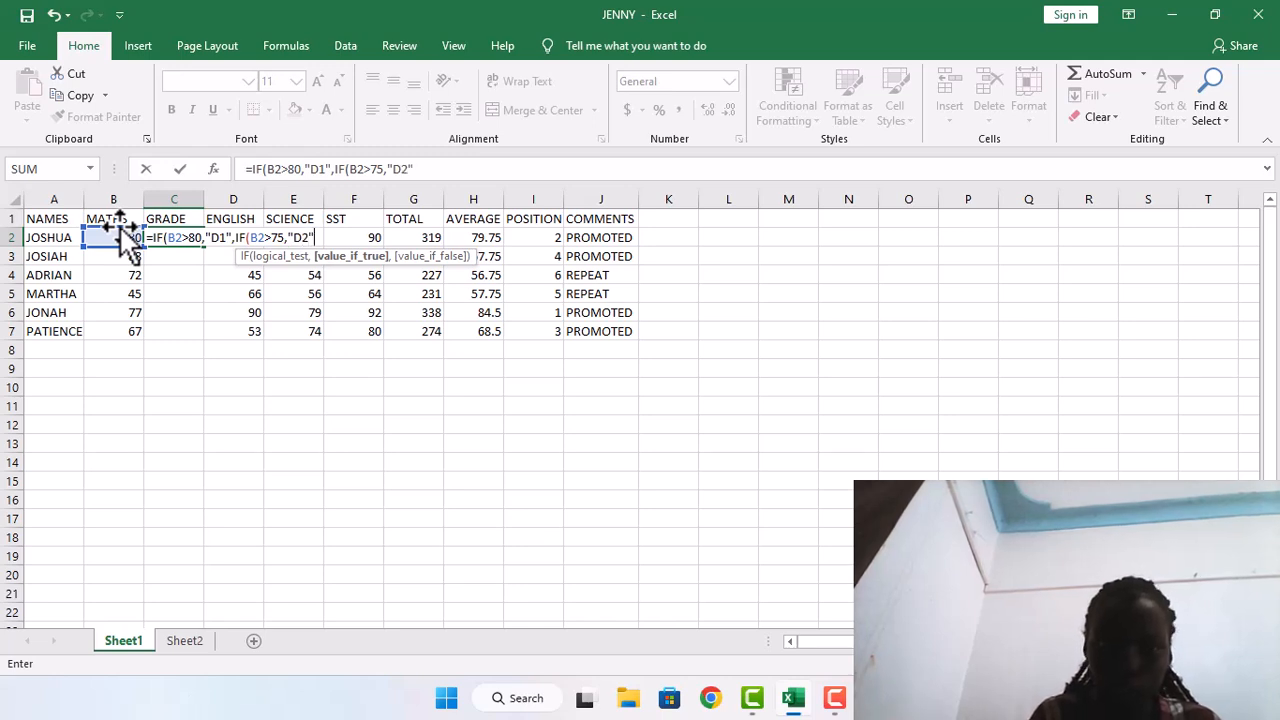
text(,)
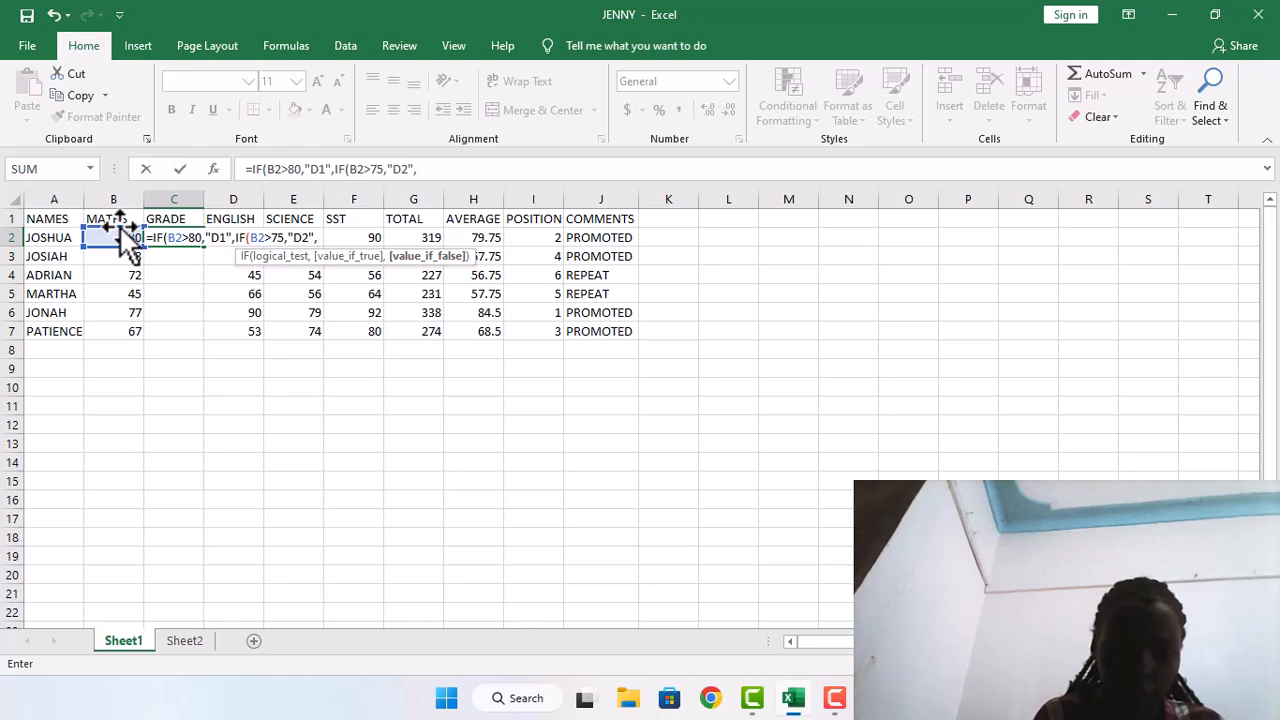
text(9)
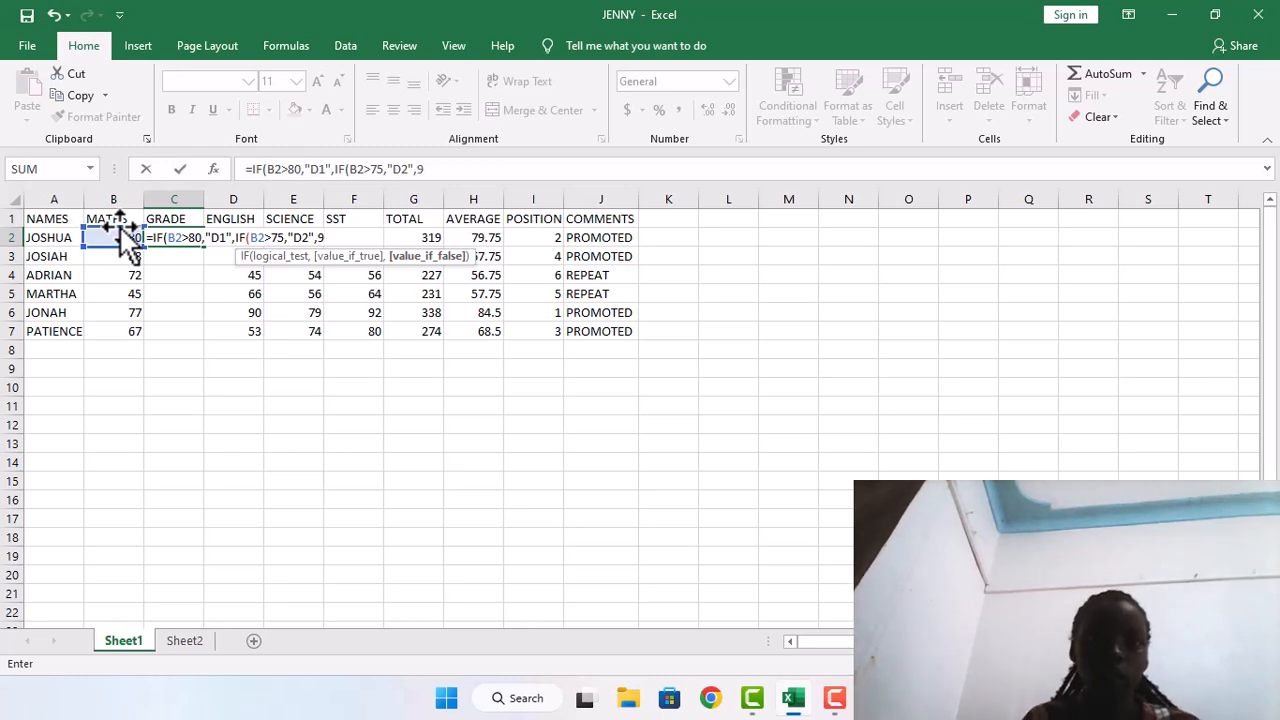
key(BackSpace)
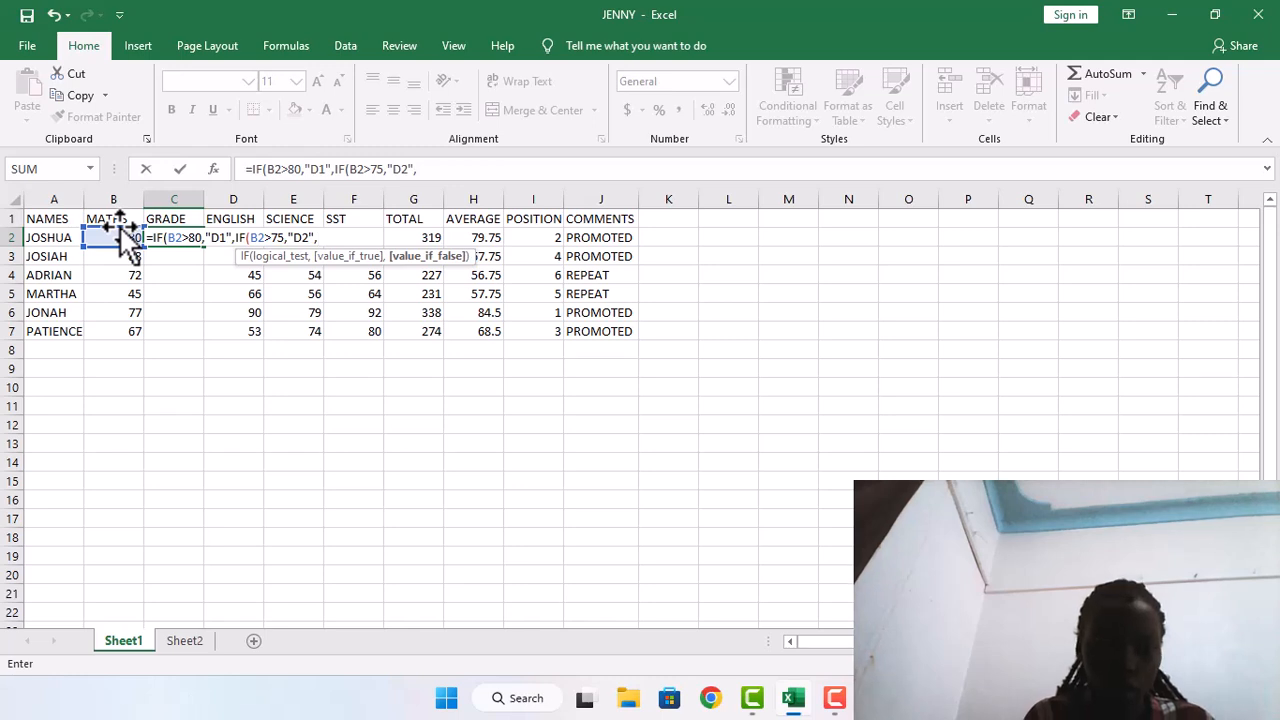
text(()
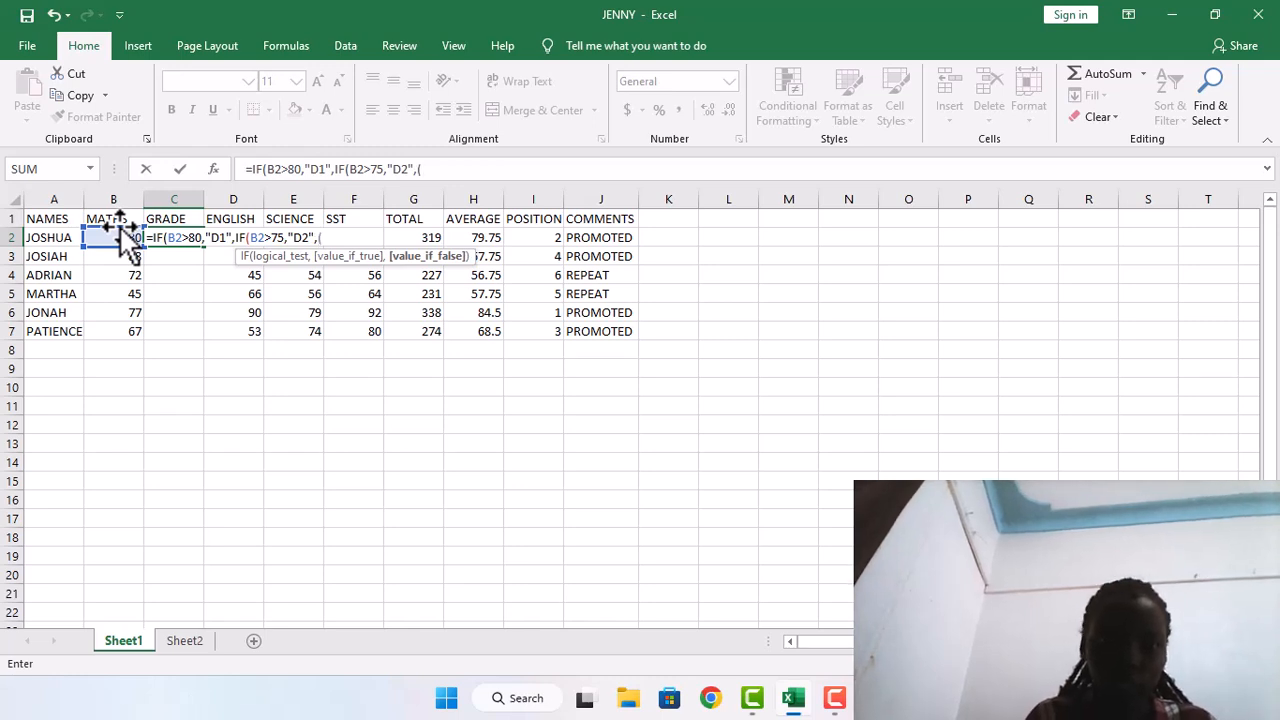
key(BackSpace)
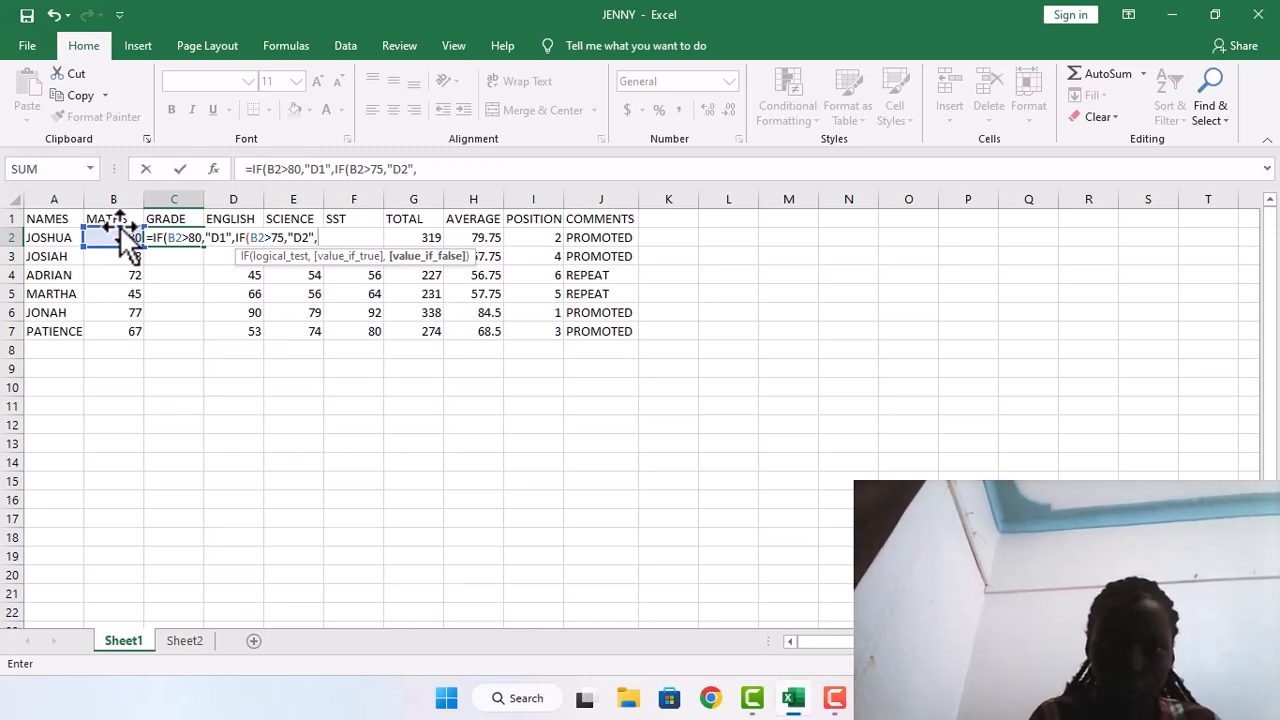
Add the third nested condition IF(B2>70,"C3", to the grade formula in C2
text(IF)
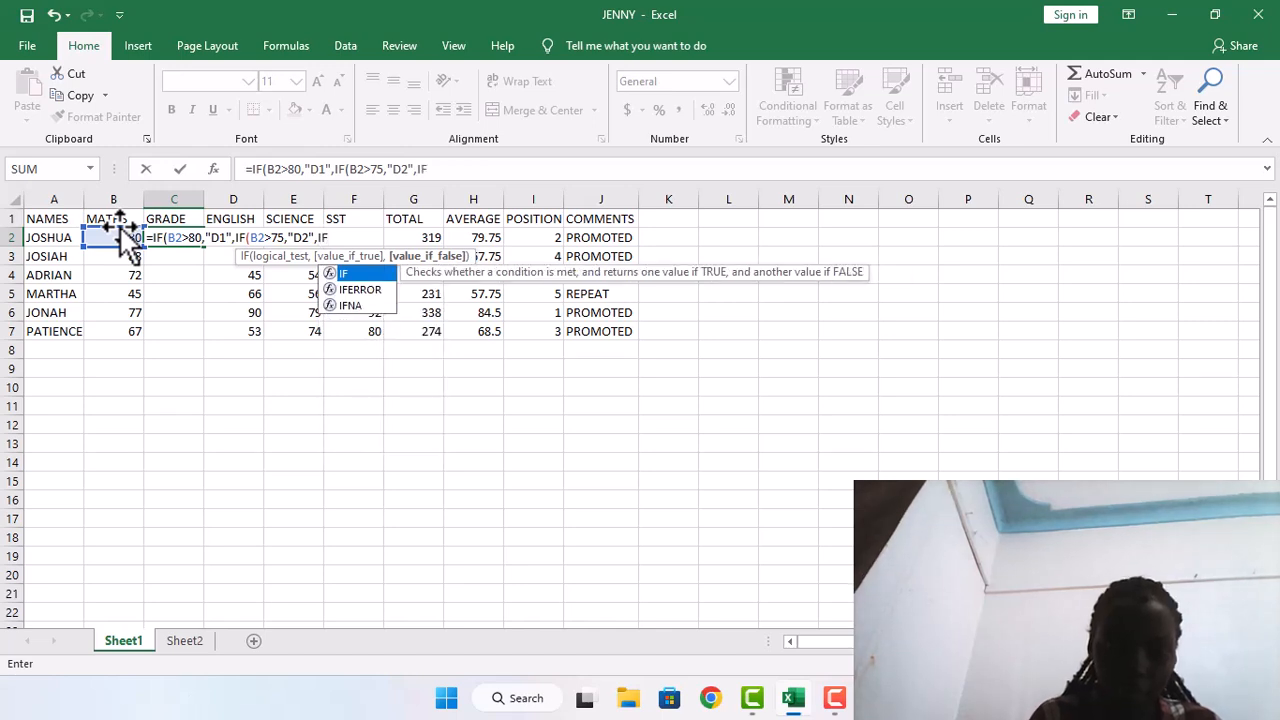
text(()
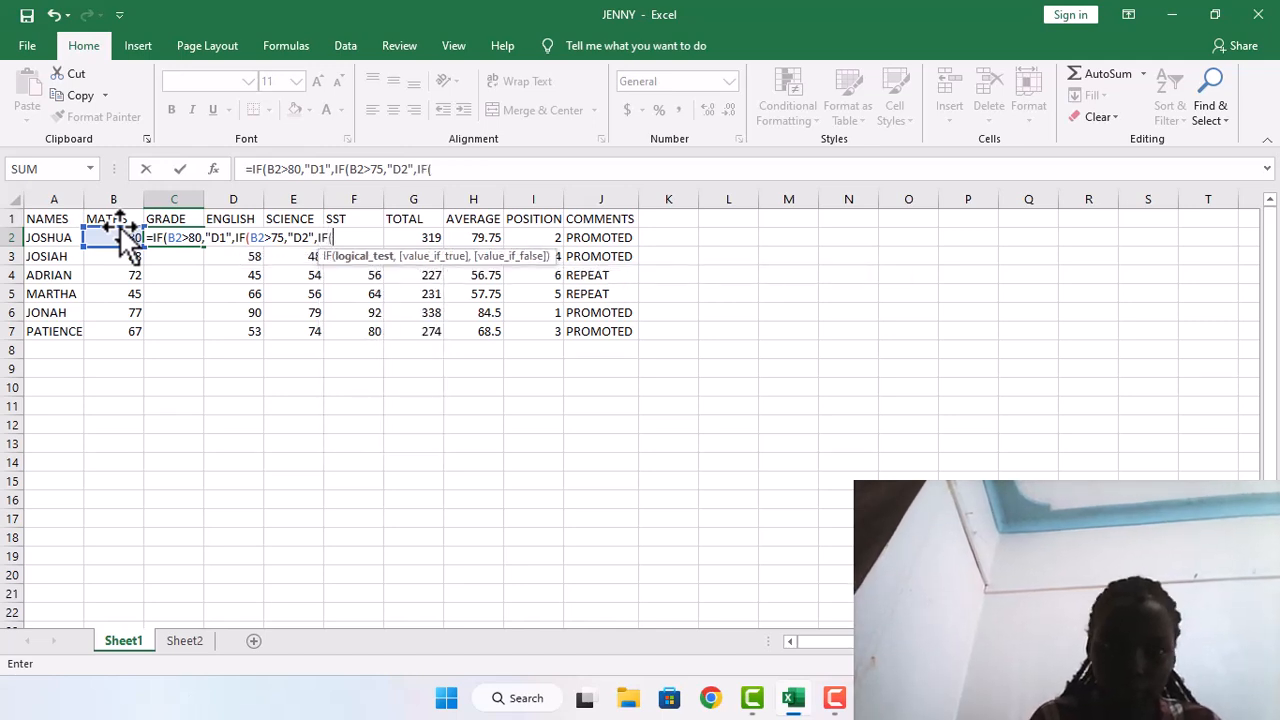
text(B2)
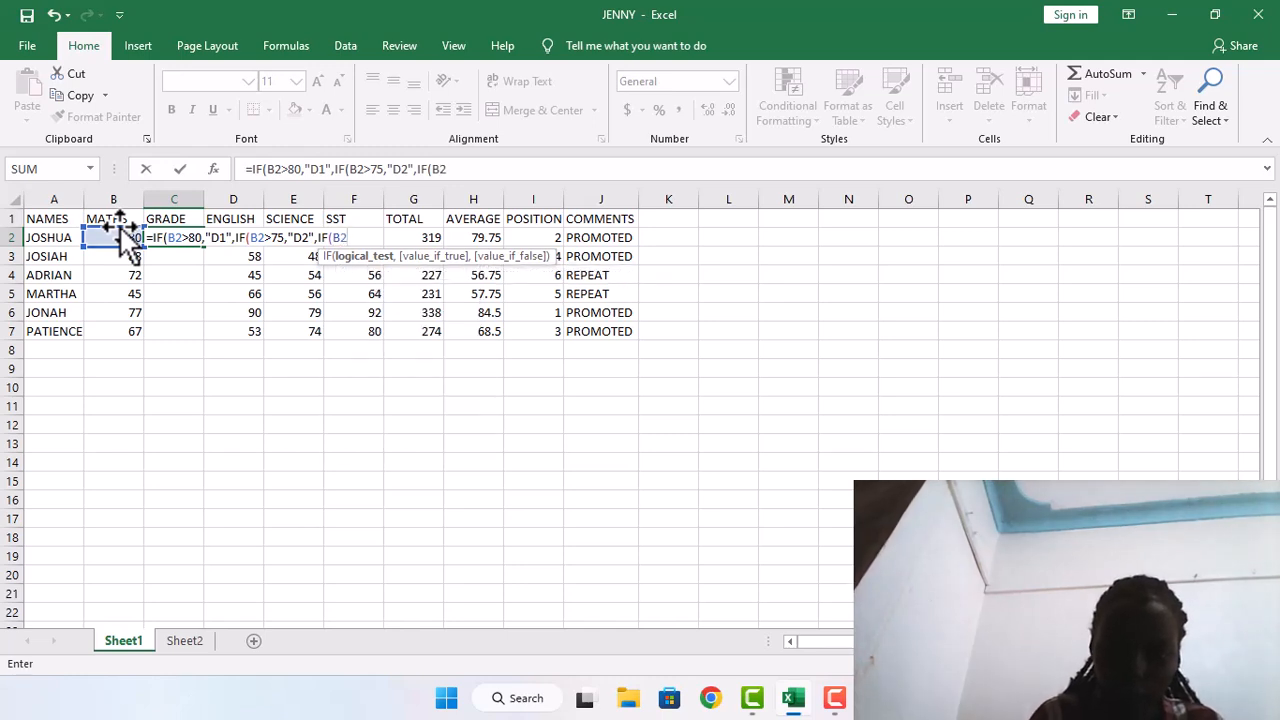
text(>)
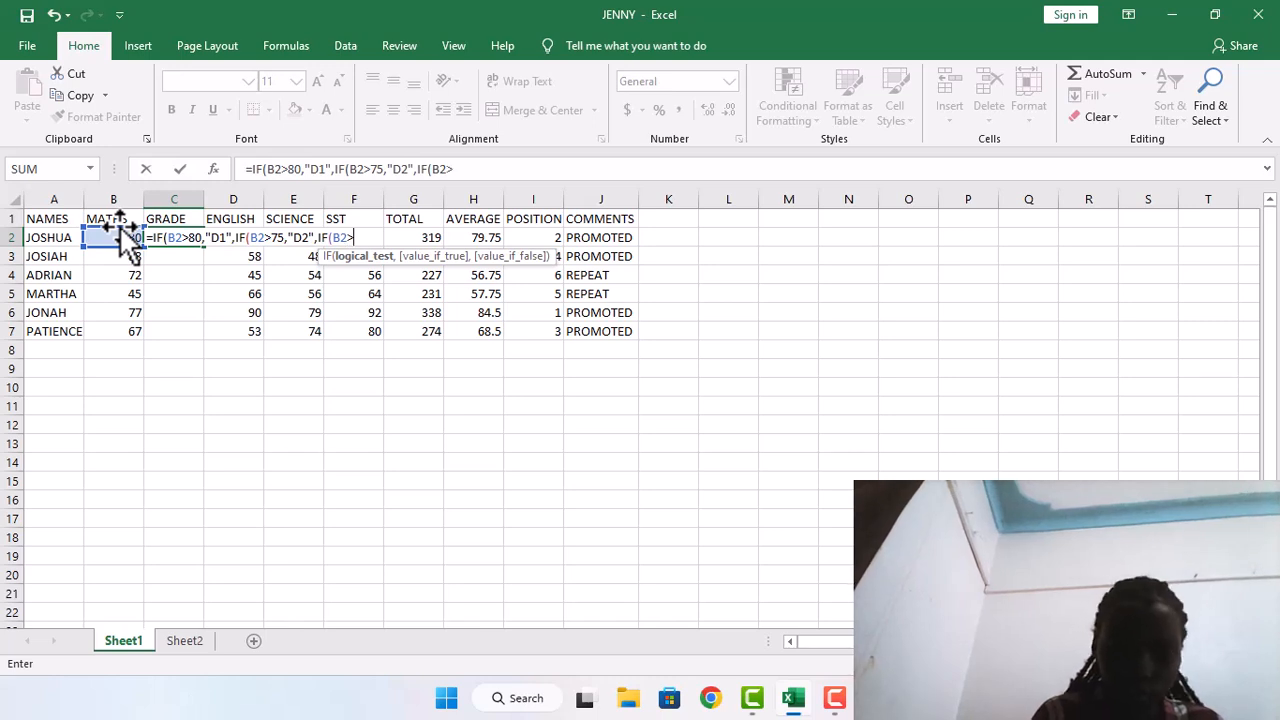
text(70)
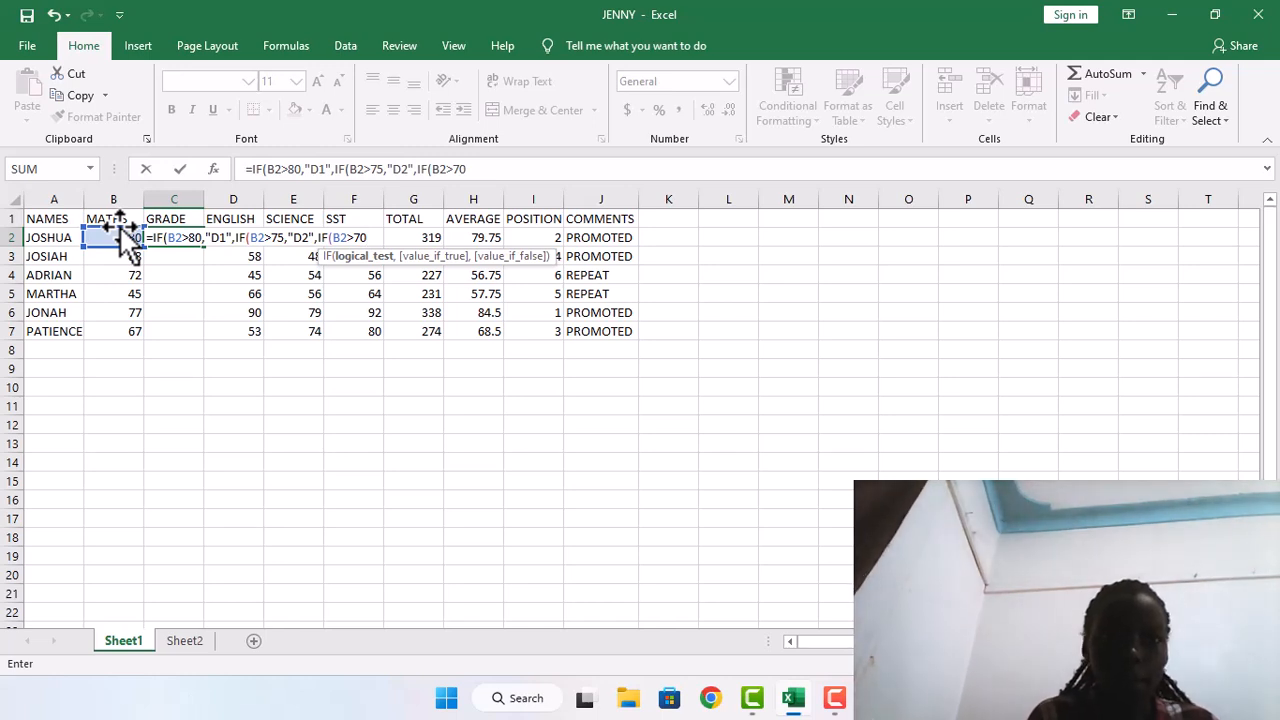
text(,)
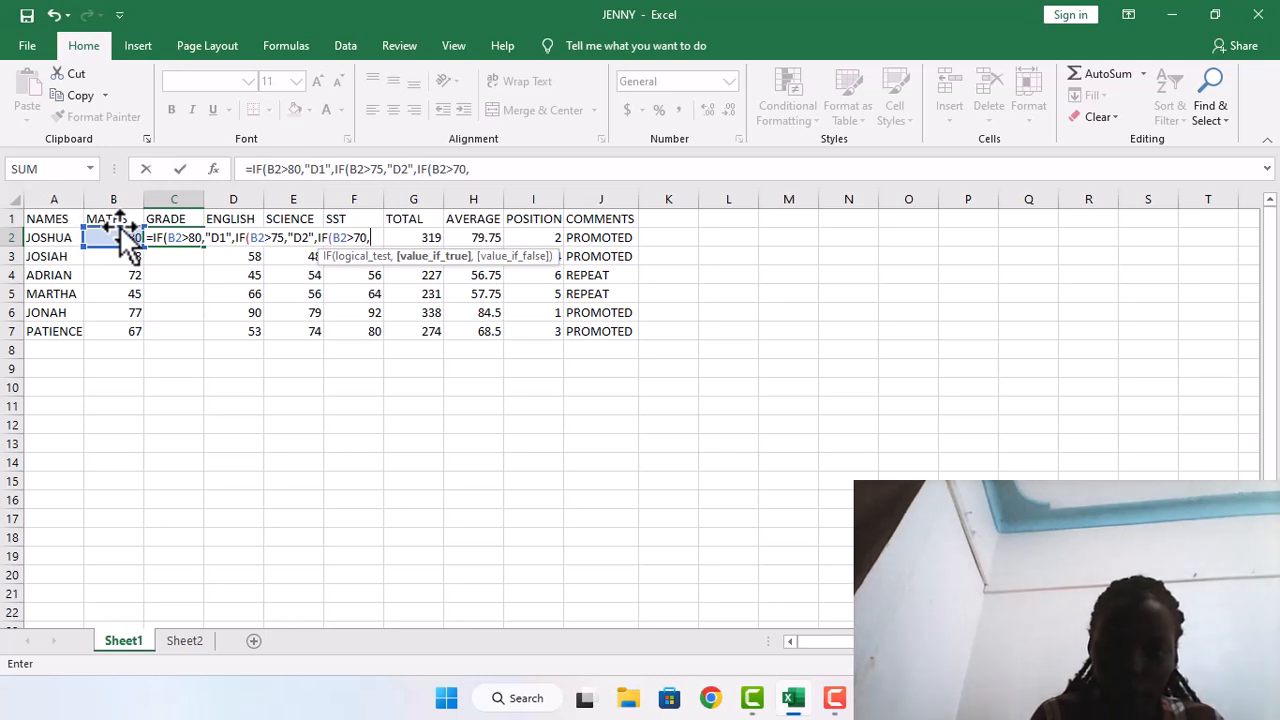
text(")
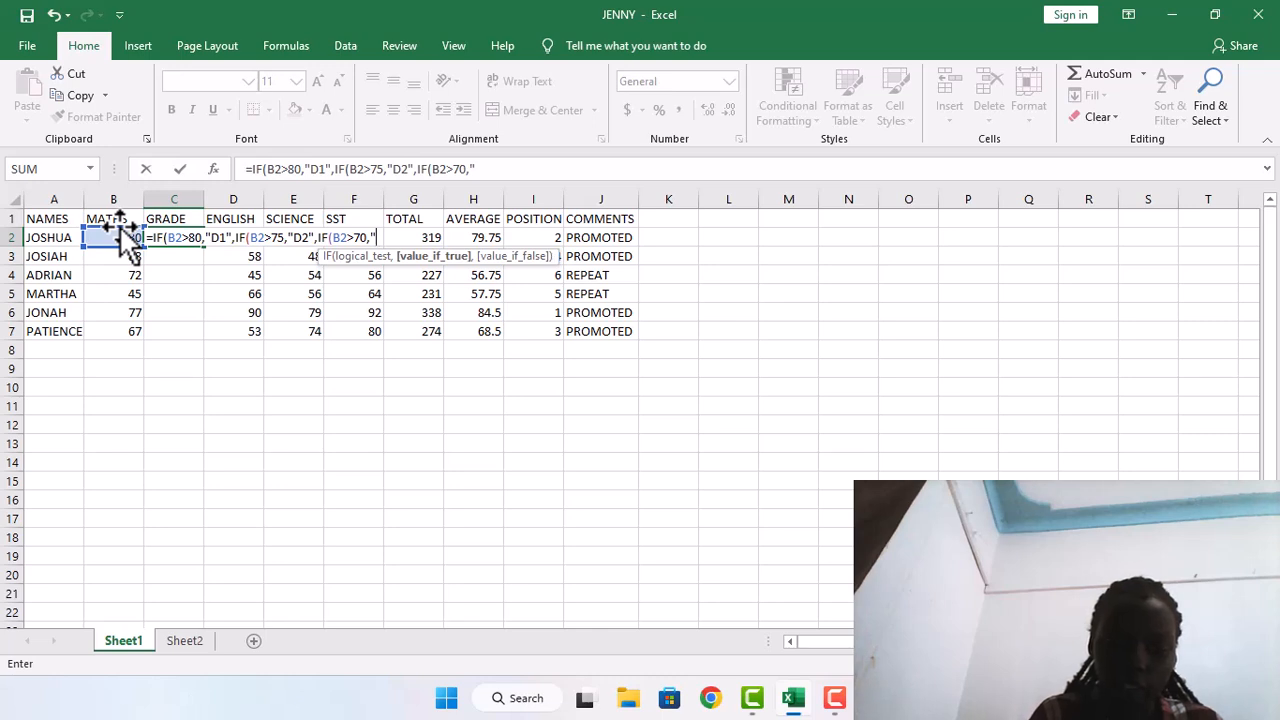
text(C3)
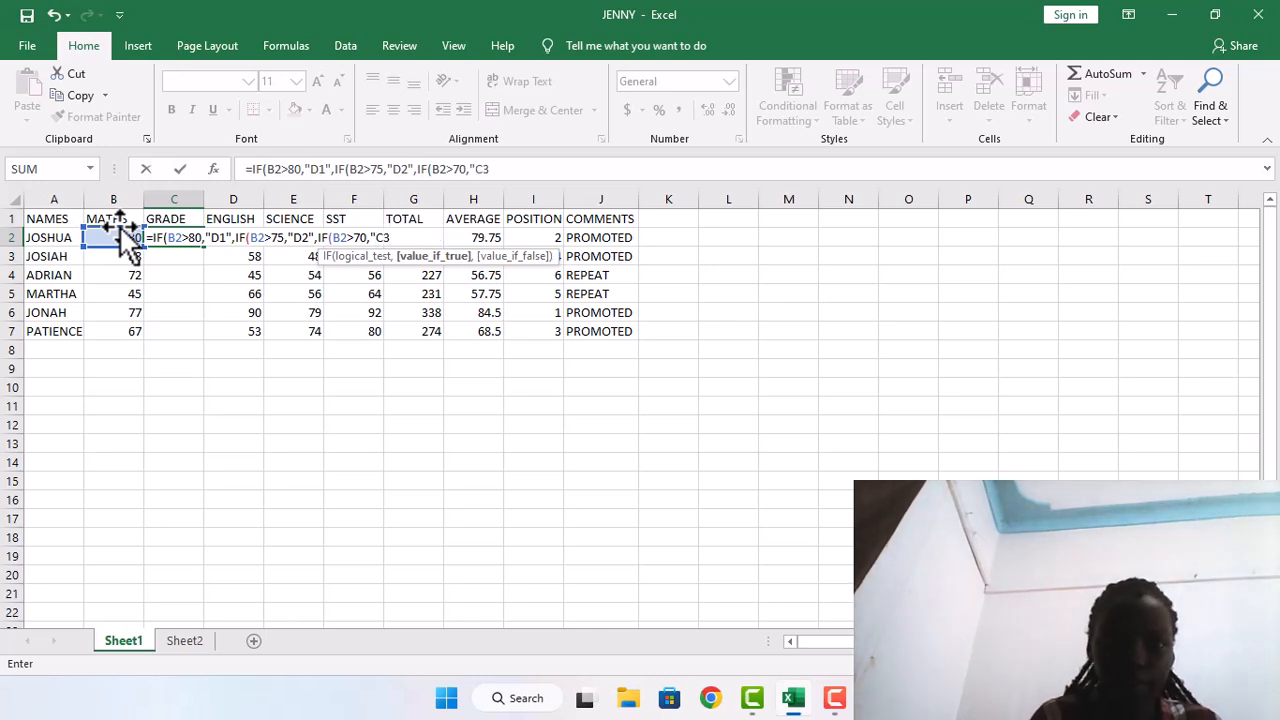
text(")
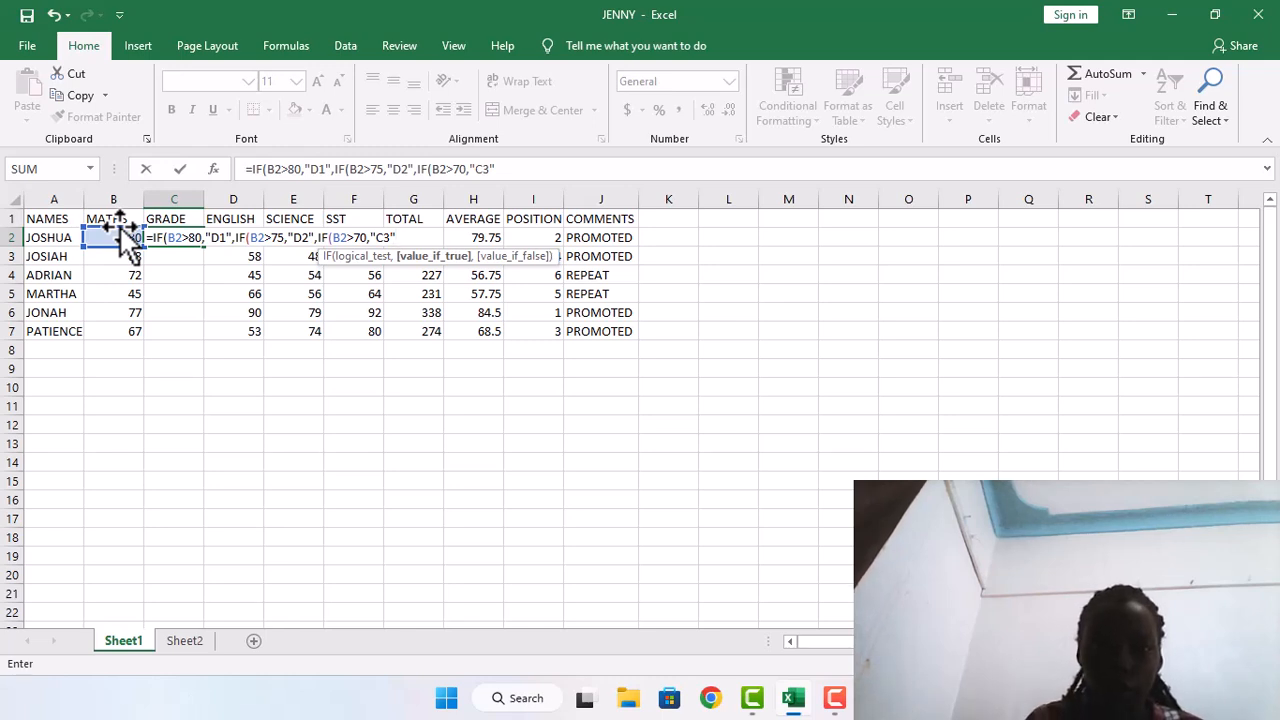
text(,)
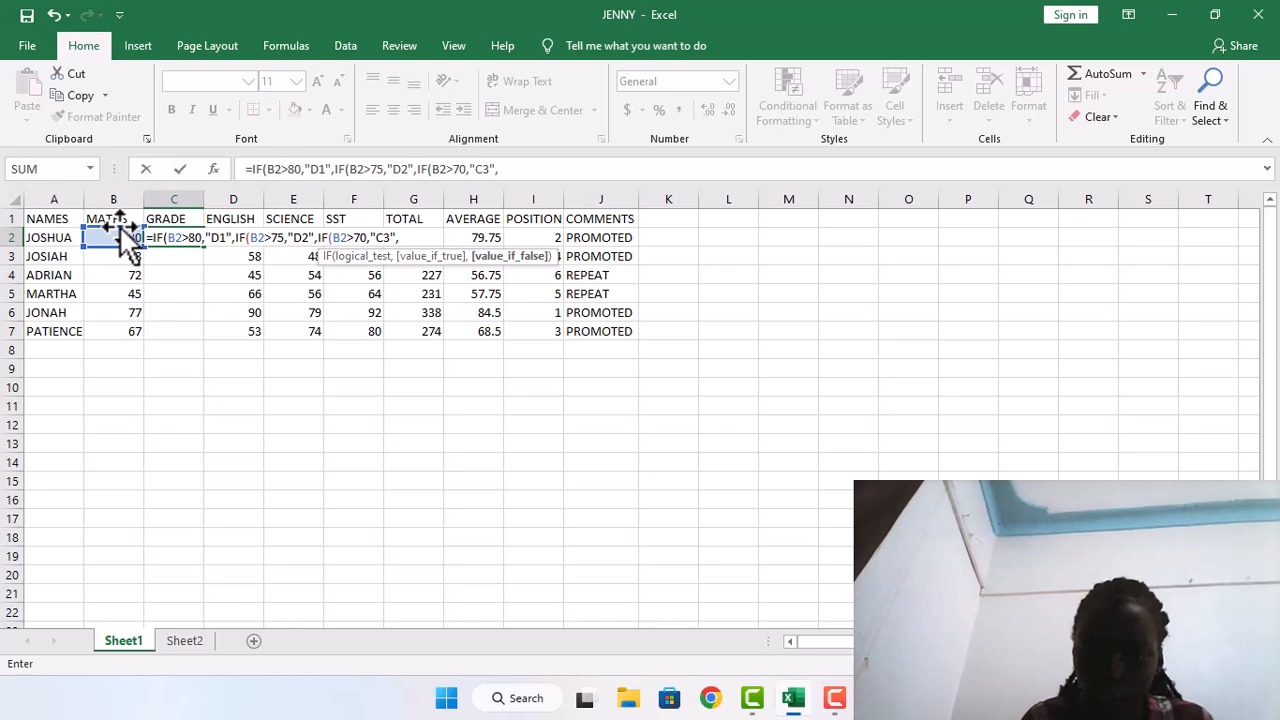
Finish the C2 grade formula with "F9" as the fallback result and close all three nested IF functions
text(")
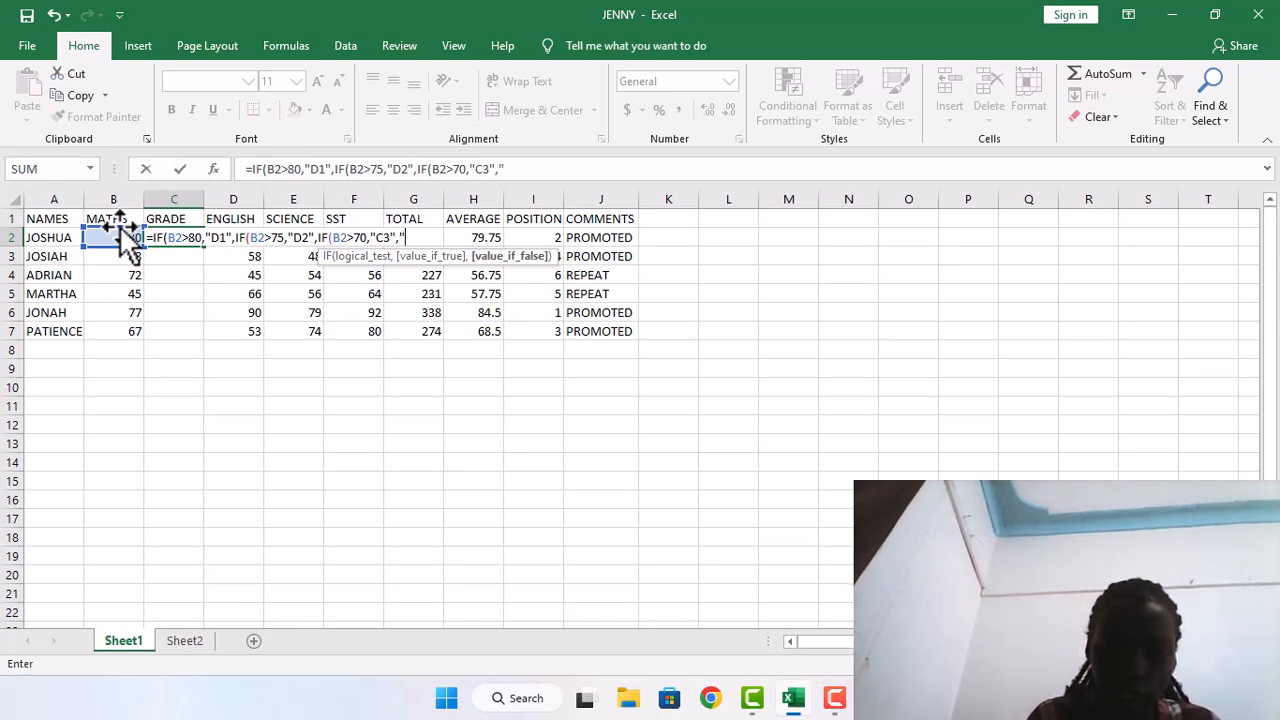
text(F9)
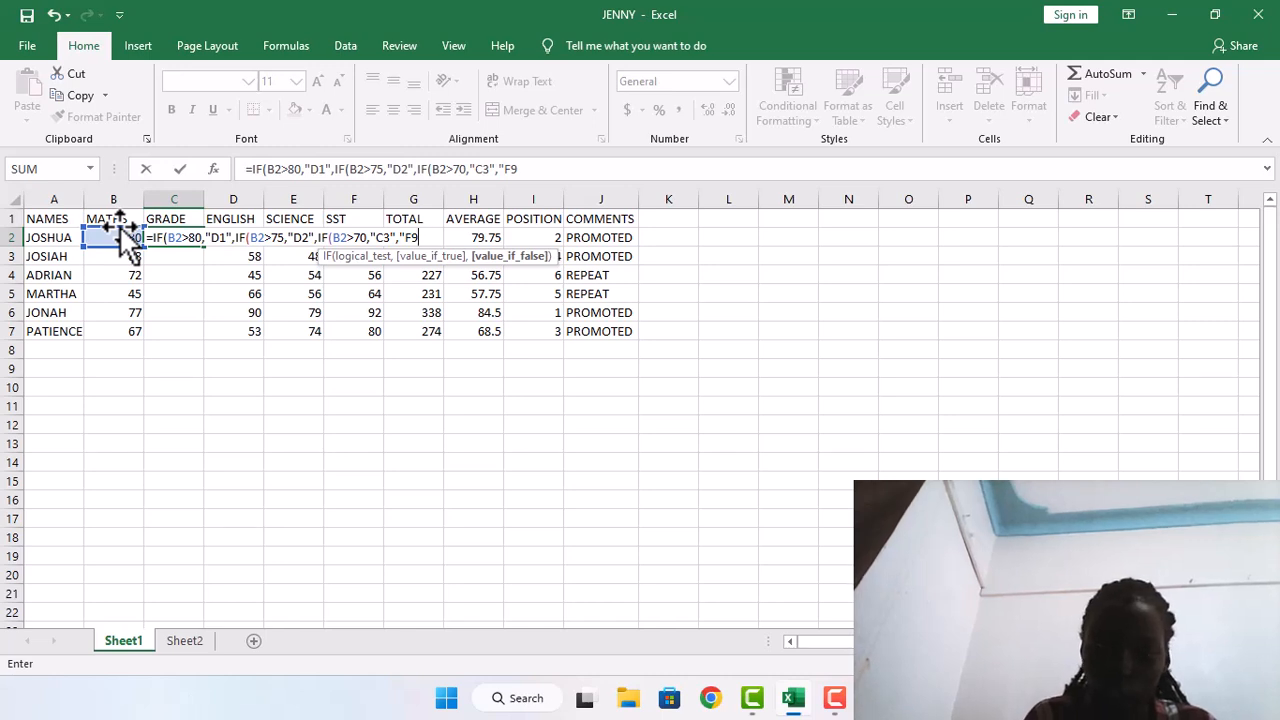
text(")
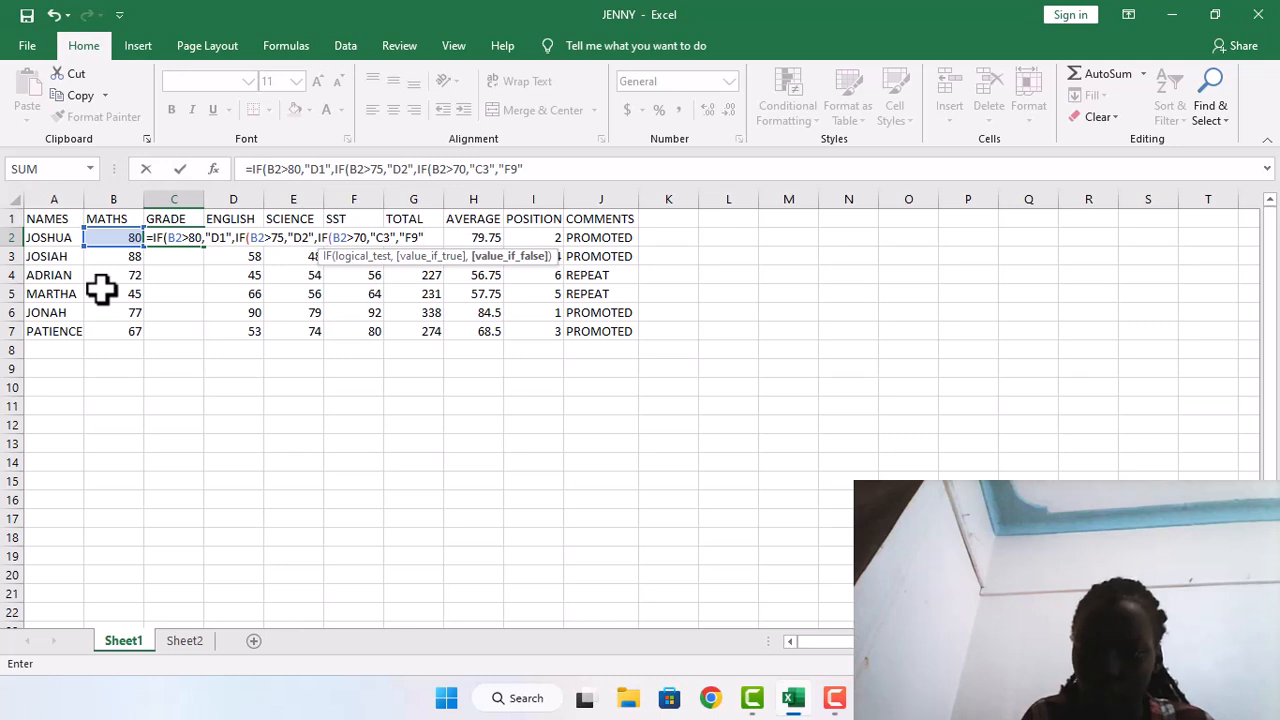
text())))
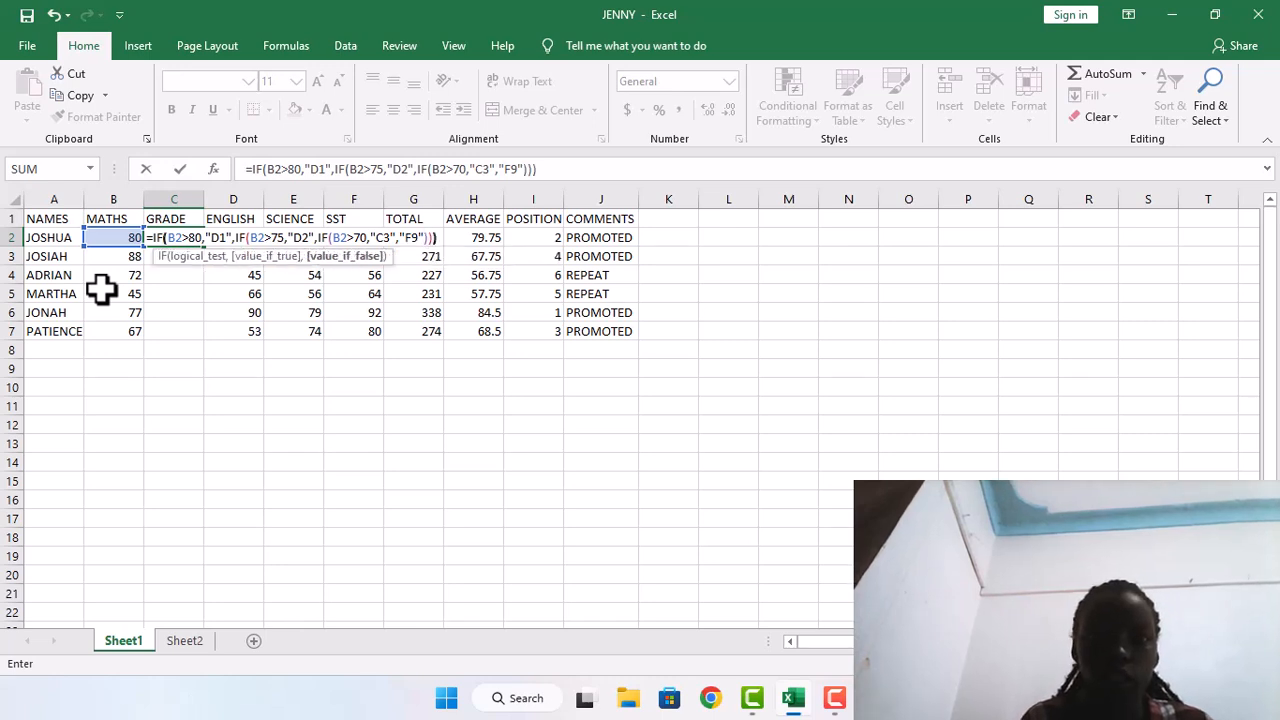
key(Return)
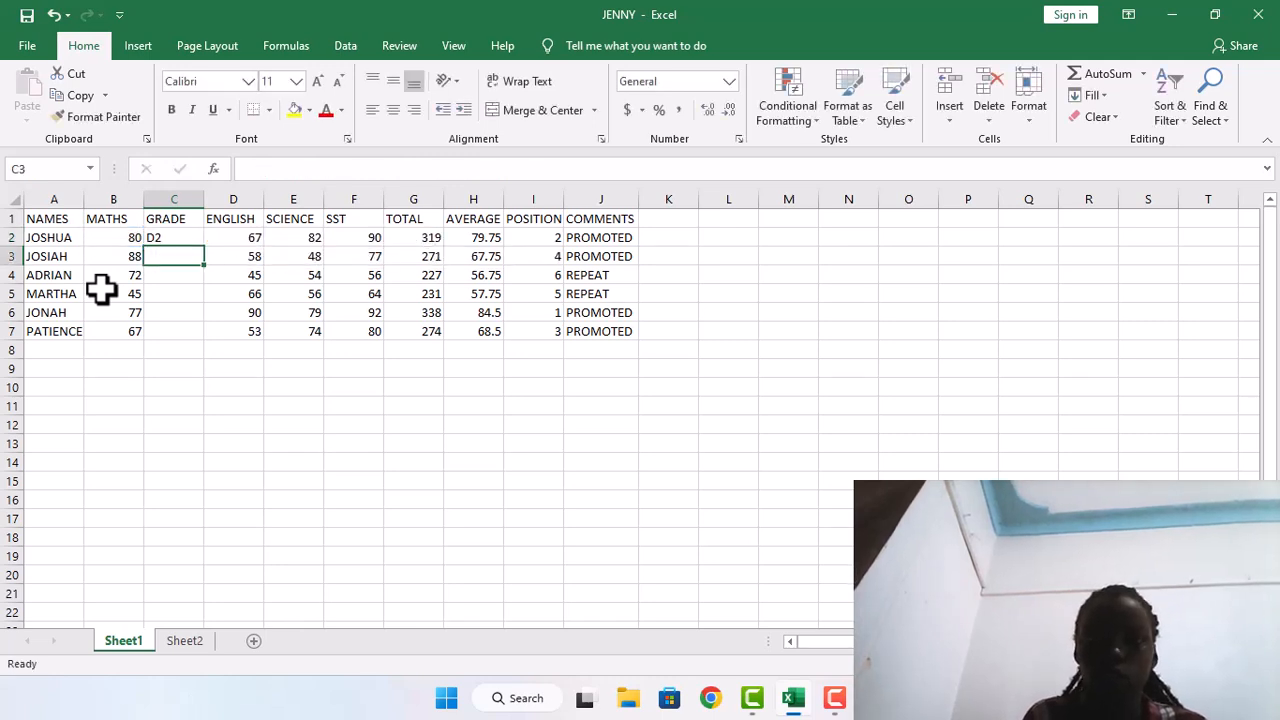
Fill the MATHS grade formula from C2 down to C7 for the remaining students
click(182, 236)
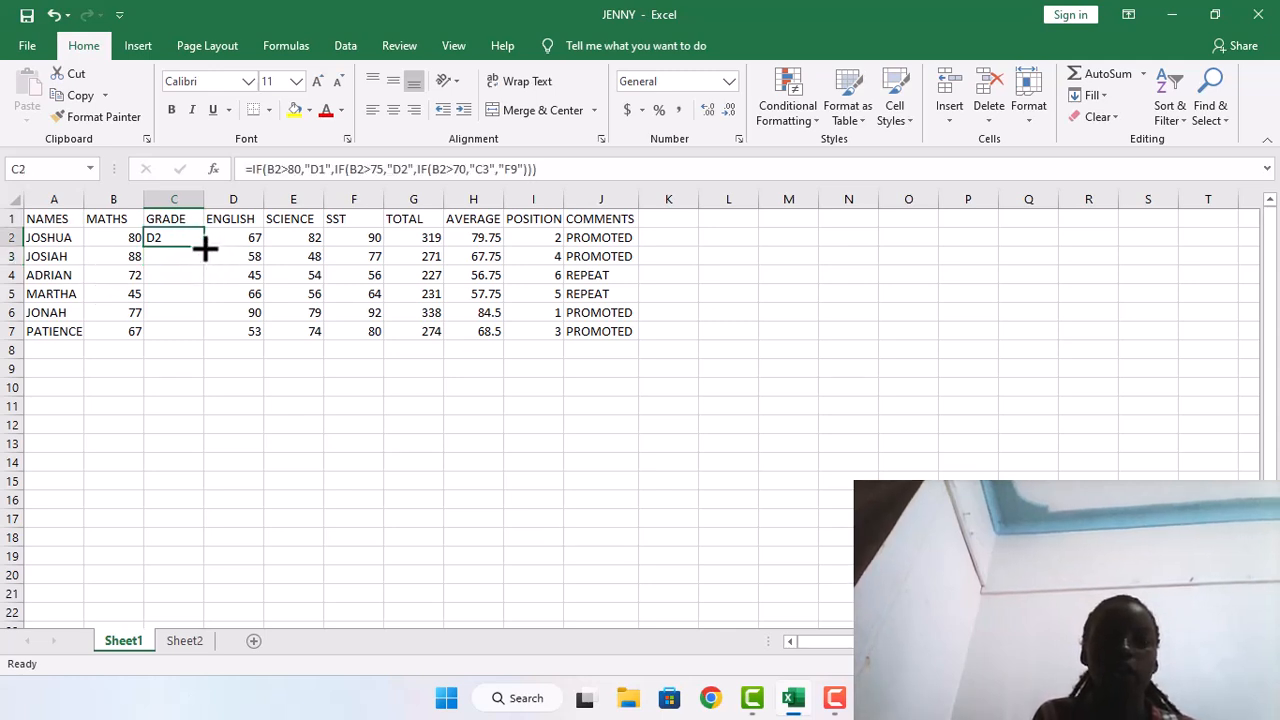
double_click(204, 246)
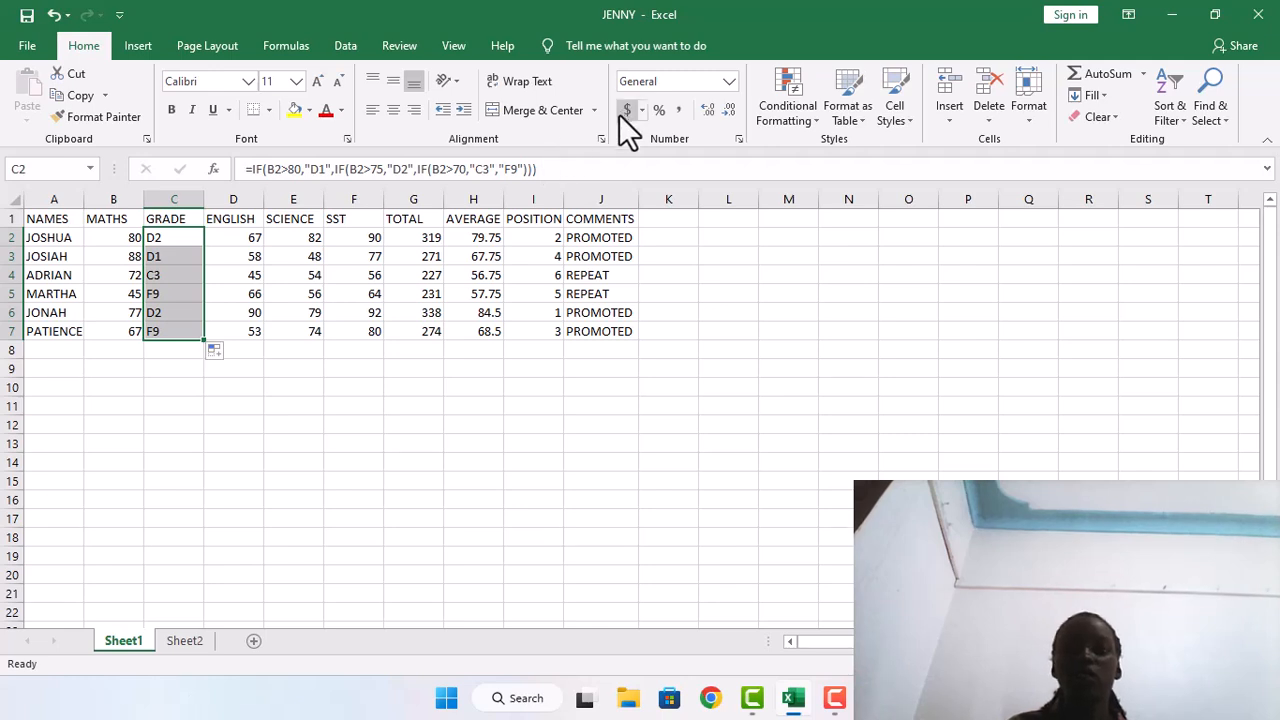
click(606, 148)
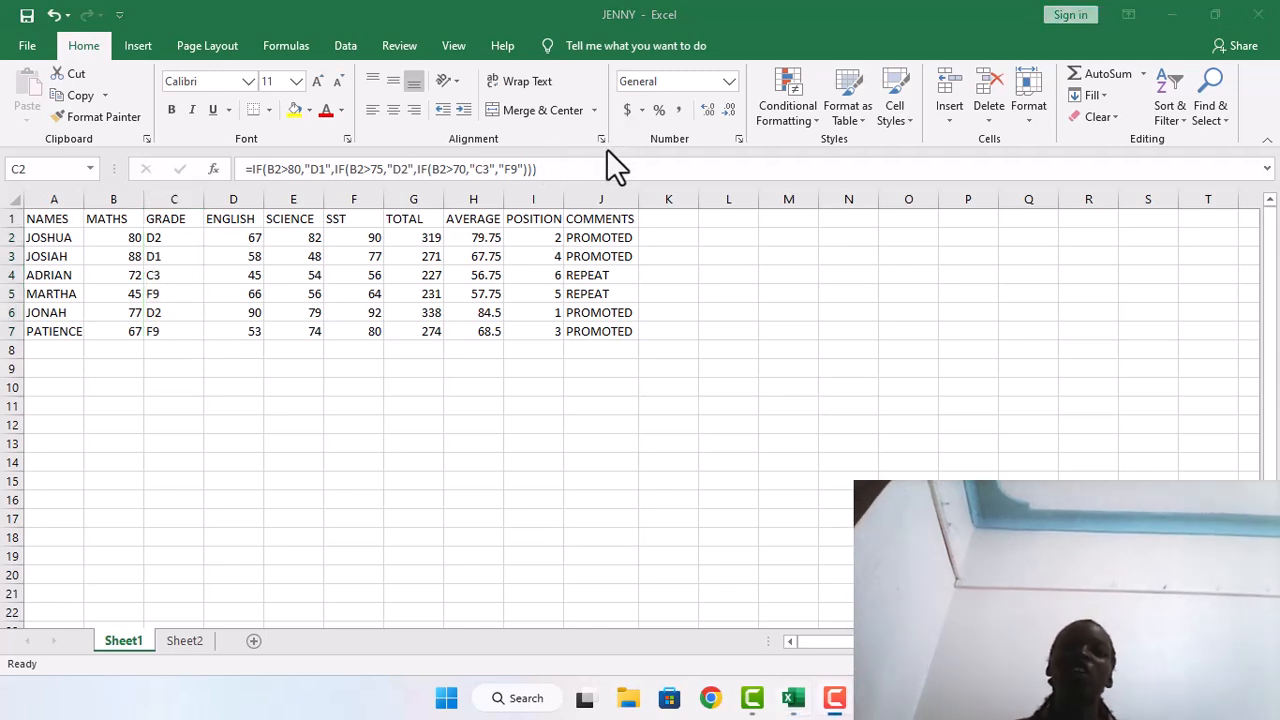